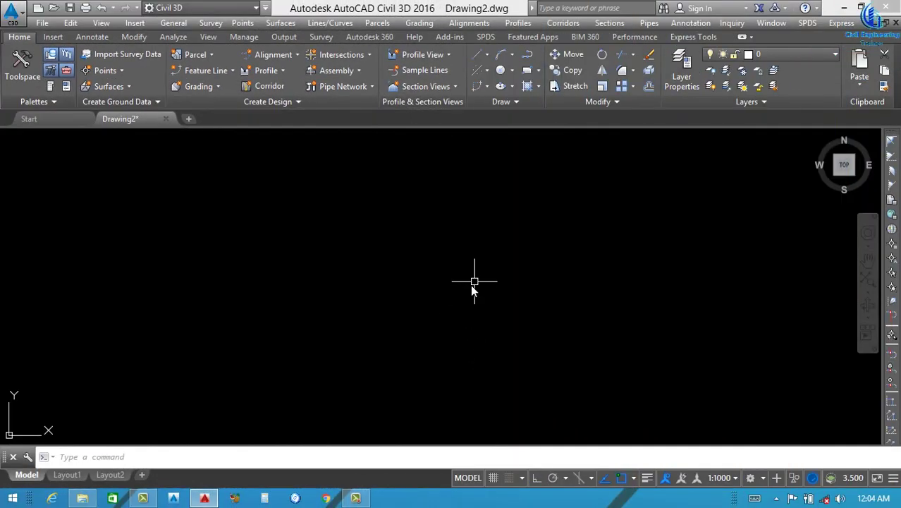
# Draw a horizontal line 1000 units long in the empty drawing with Ortho mode turned on
pyautogui.click(447, 302)
pyautogui.click(407, 331)
pyautogui.write('l')
pyautogui.press('Return')
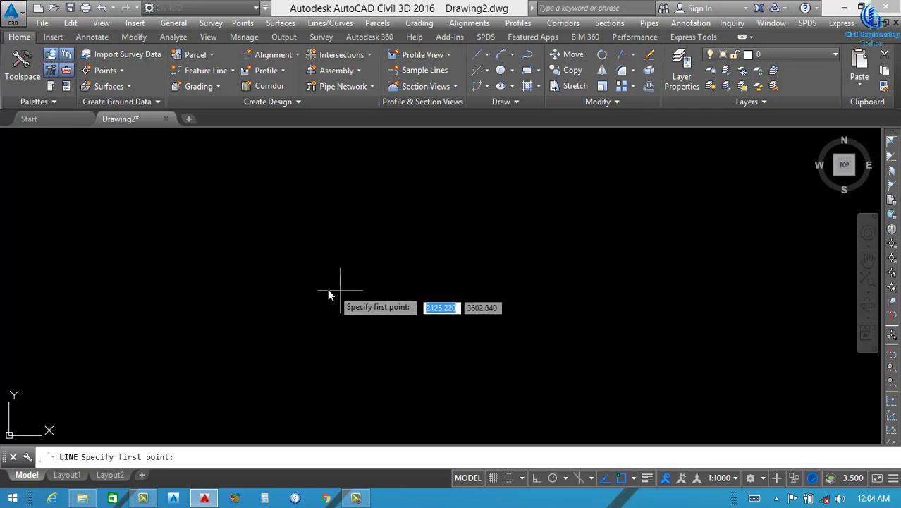
pyautogui.click(328, 288)
pyautogui.press('F8')
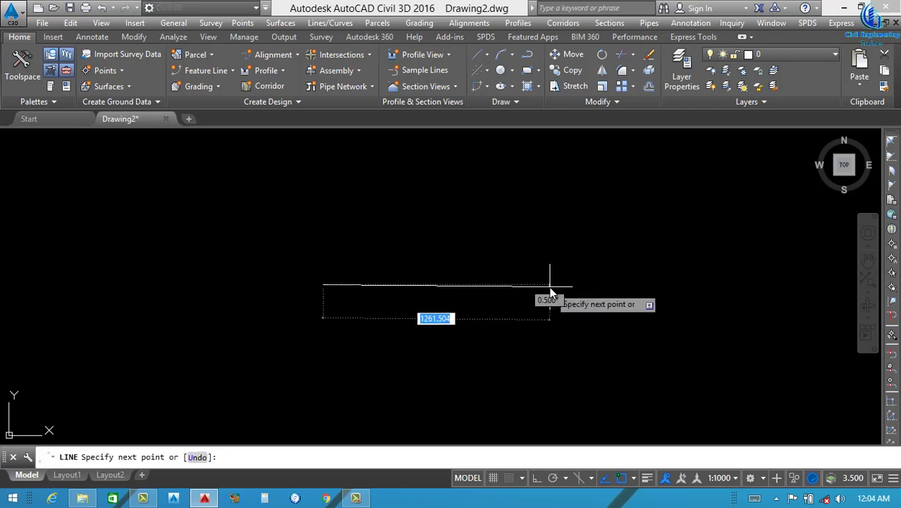
pyautogui.write('1000')
pyautogui.press('Return')
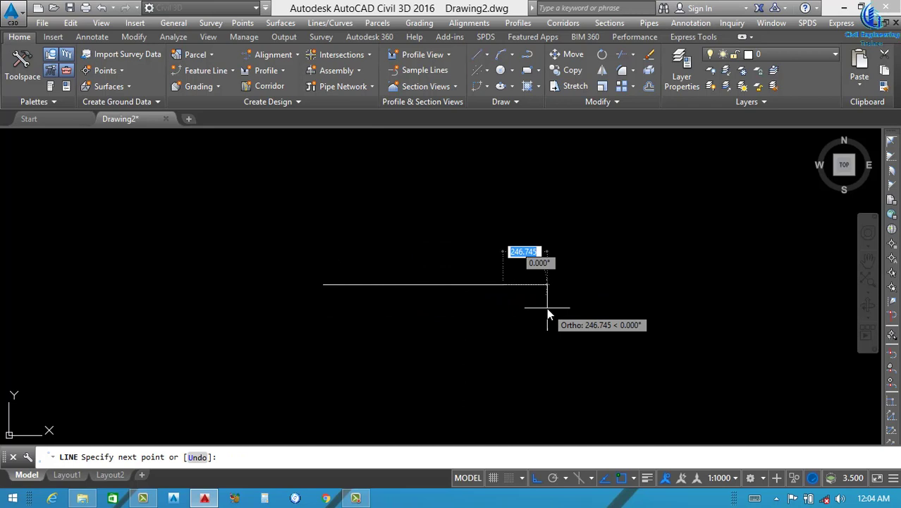
pyautogui.press('Return')
pyautogui.scroll(2, 391, 300)
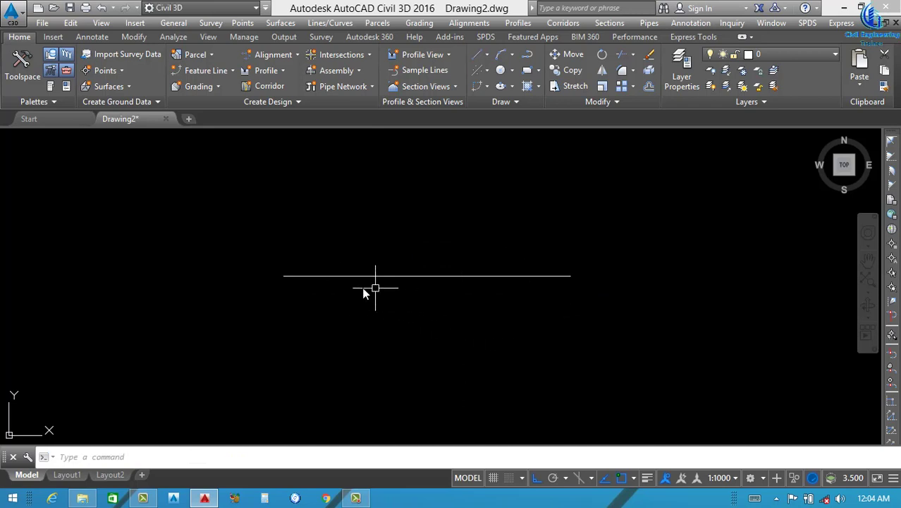
# Draw a vertical polyline straight down from the horizontal line's midpoint, half as long as that line
pyautogui.scroll(-3, 447, 279)
pyautogui.write('l')
pyautogui.press('Return')
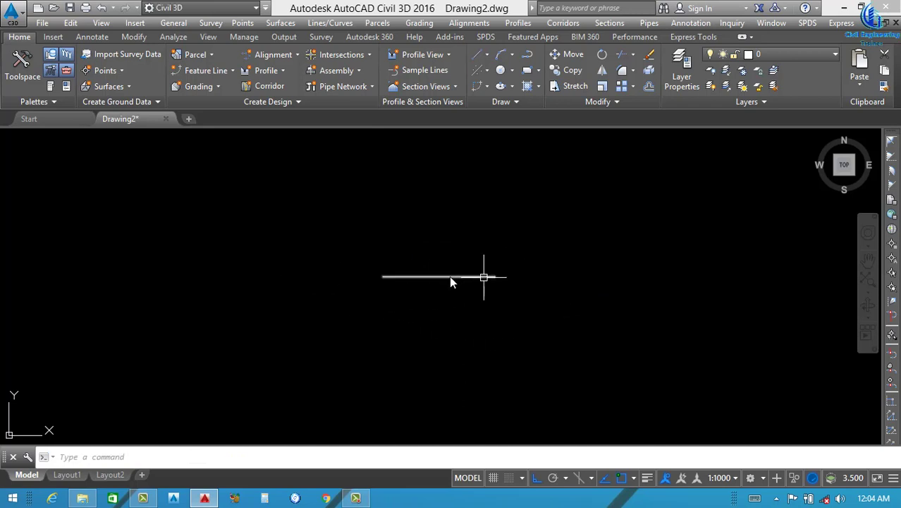
pyautogui.click(438, 279)
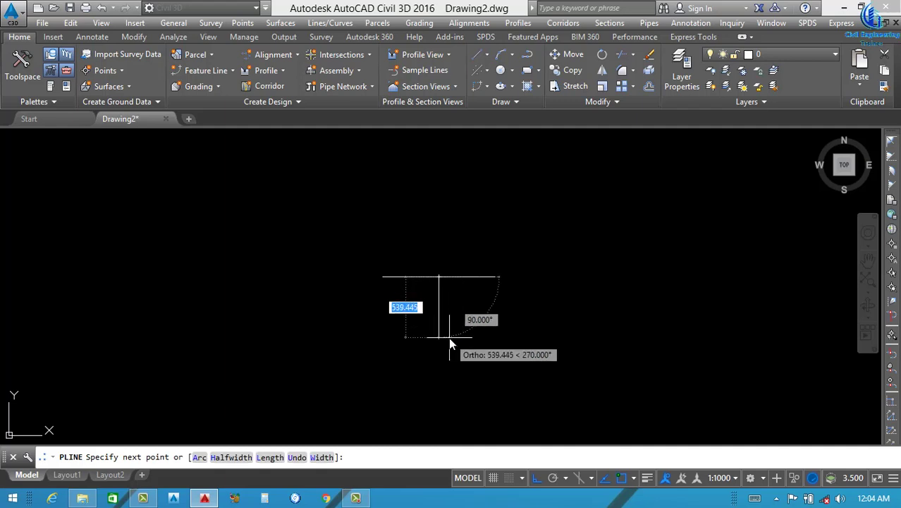
pyautogui.write('365')
pyautogui.press('Return')
pyautogui.press('Return')
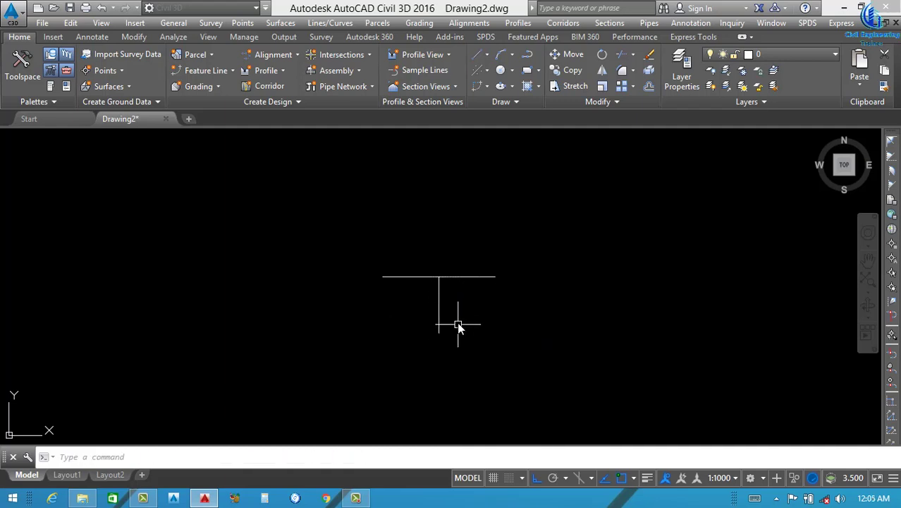
# Stretch the vertical polyline's upper end upward past the horizontal line to a total length of 1000
pyautogui.click(439, 282)
pyautogui.click(439, 279)
pyautogui.write('365')
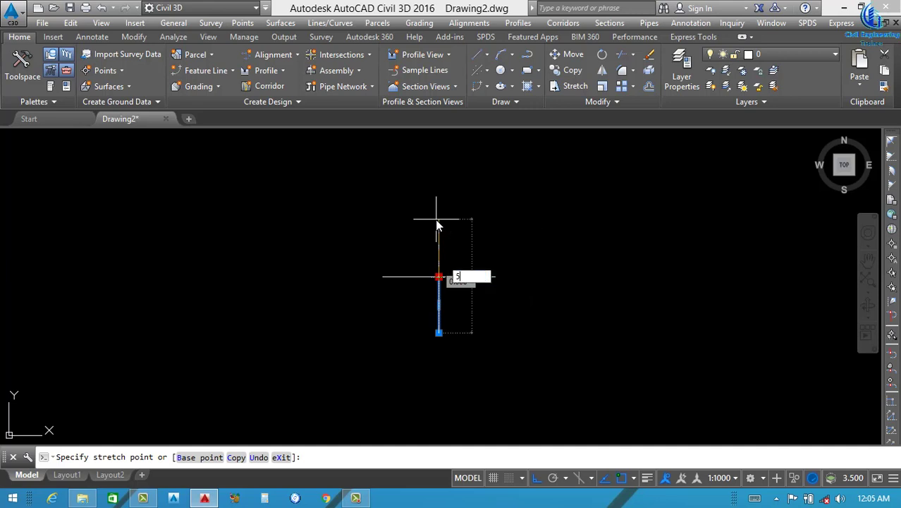
pyautogui.press('Return')
pyautogui.click(439, 277)
pyautogui.write('1102')
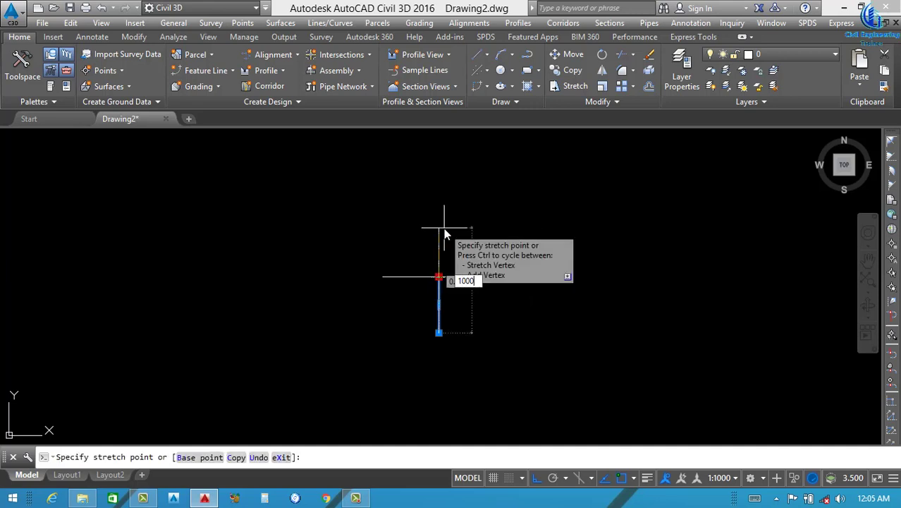
pyautogui.press('Return')
# Start creating an alignment from the horizontal line and accept its left-to-right direction
pyautogui.scroll(4, 428, 253)
pyautogui.scroll(-4, 429, 292)
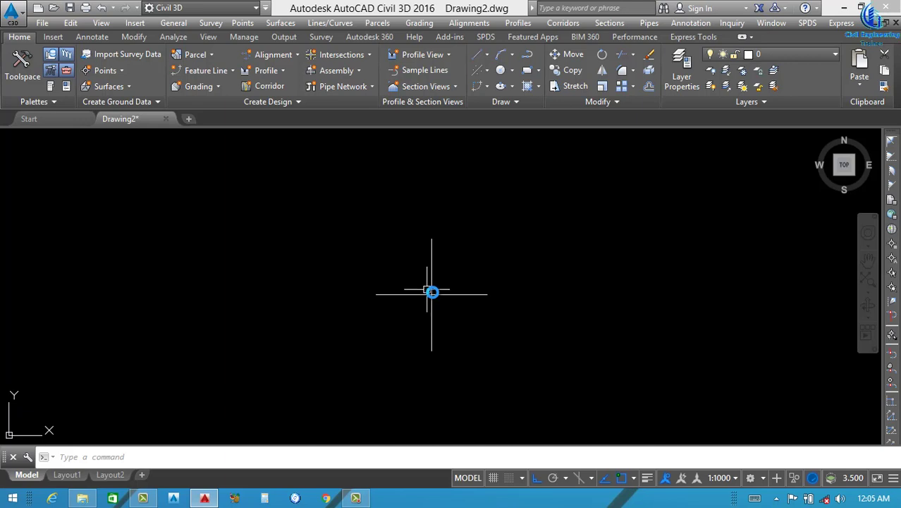
pyautogui.scroll(6, 429, 292)
pyautogui.scroll(-2, 429, 292)
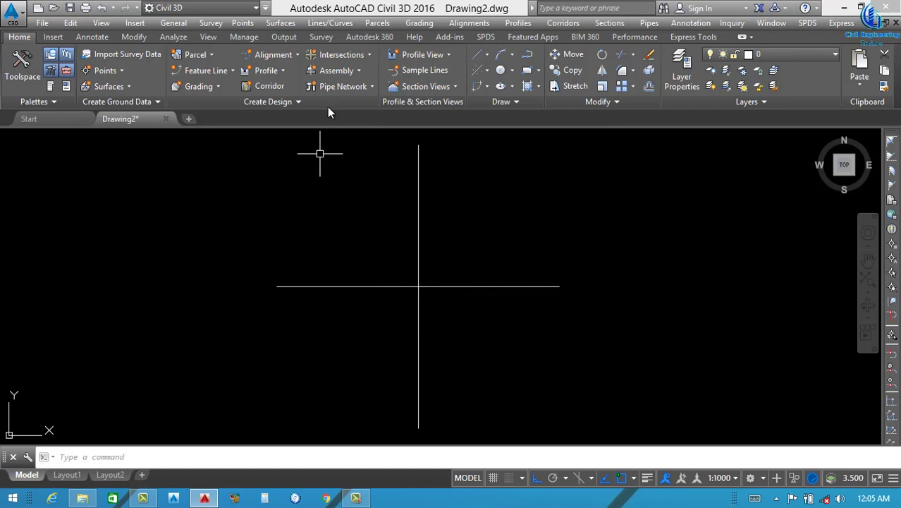
pyautogui.click(296, 57)
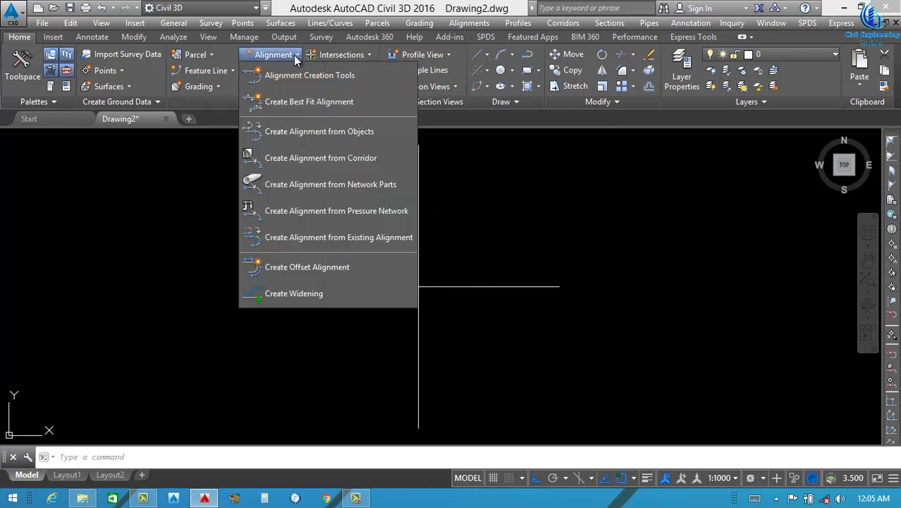
pyautogui.click(348, 132)
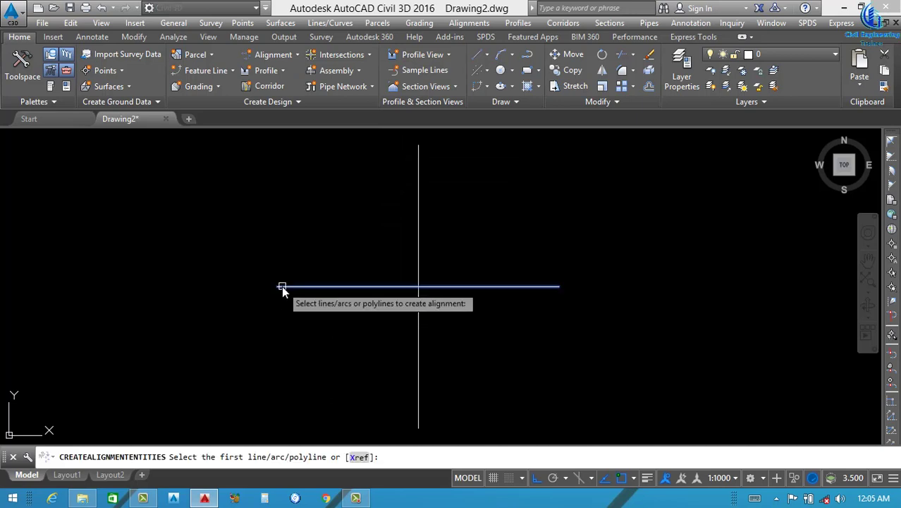
pyautogui.click(281, 286)
pyautogui.press('Return')
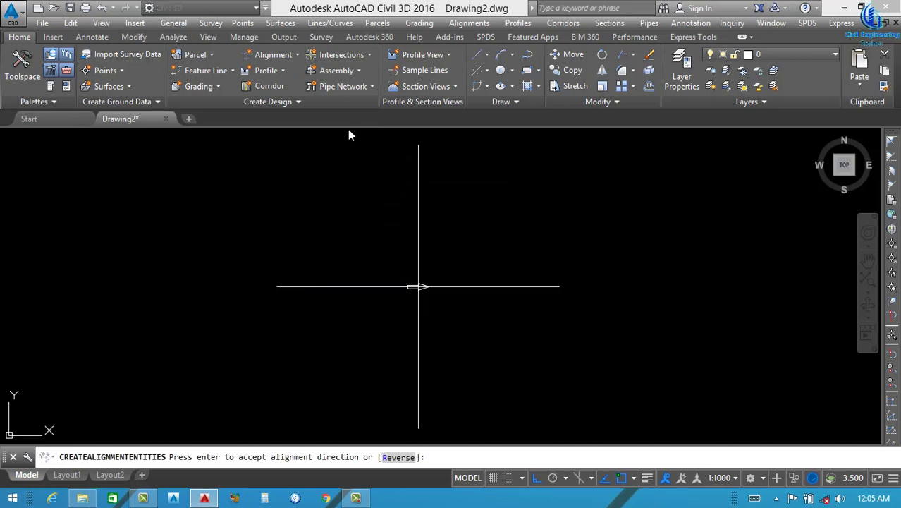
pyautogui.press('Return')
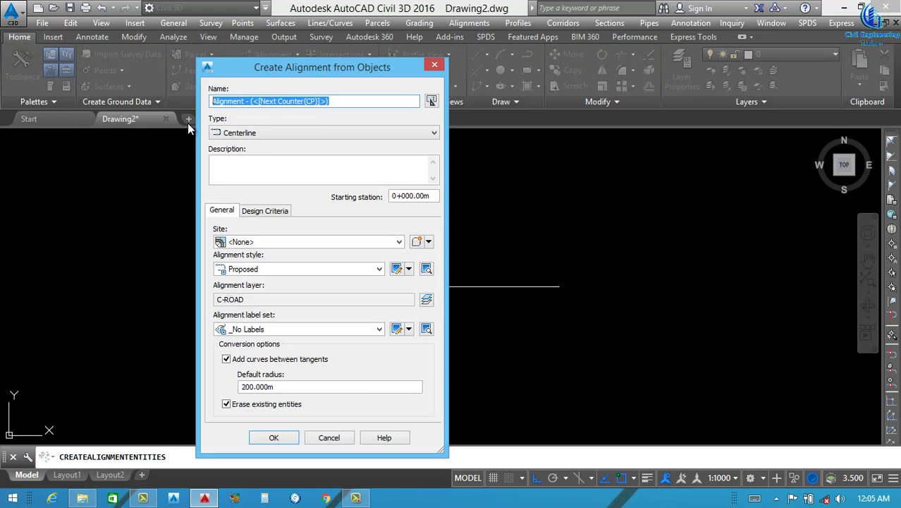
# Name the new alignment Main Road
pyautogui.write('AAA')
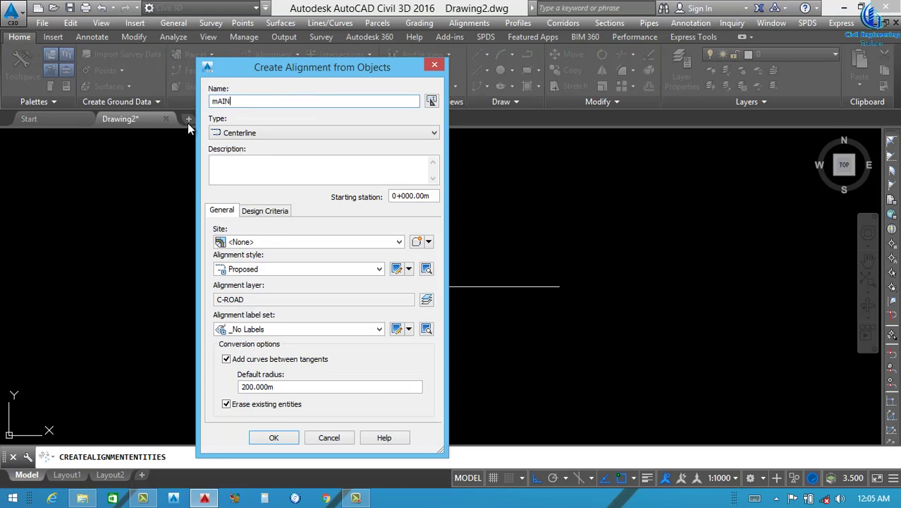
pyautogui.press('BackSpace')
pyautogui.press('BackSpace')
pyautogui.press('BackSpace')
pyautogui.write('MAin Ro')
pyautogui.press('BackSpace')
pyautogui.press('BackSpace')
pyautogui.press('BackSpace')
pyautogui.press('BackSpace')
pyautogui.press('BackSpace')
pyautogui.press('BackSpace')
pyautogui.write('ain Road')
# Create the Main Road centerline alignment with no site and the Major and Minor only label set
pyautogui.click(275, 135)
pyautogui.click(274, 141)
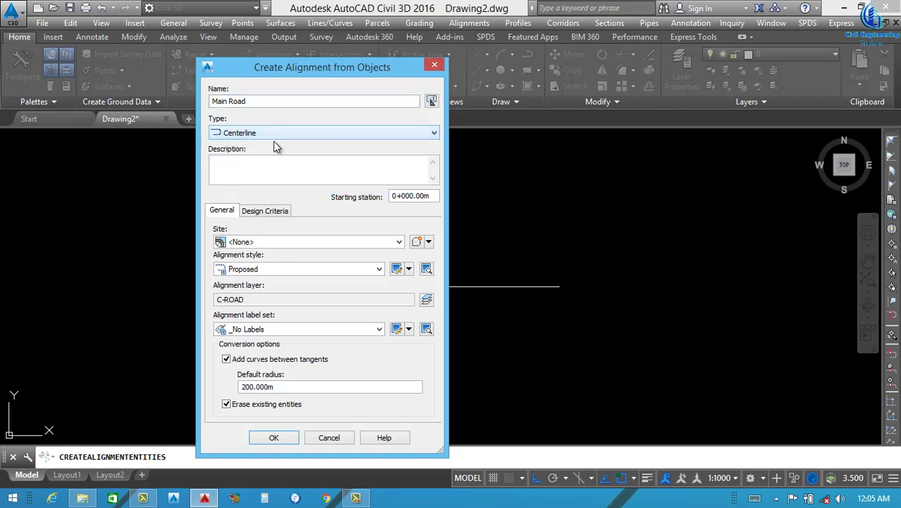
pyautogui.click(266, 163)
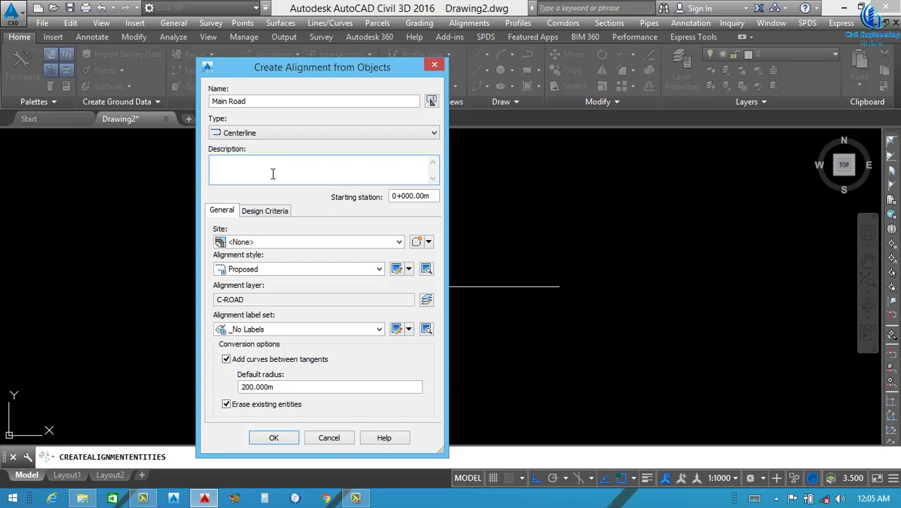
pyautogui.click(273, 241)
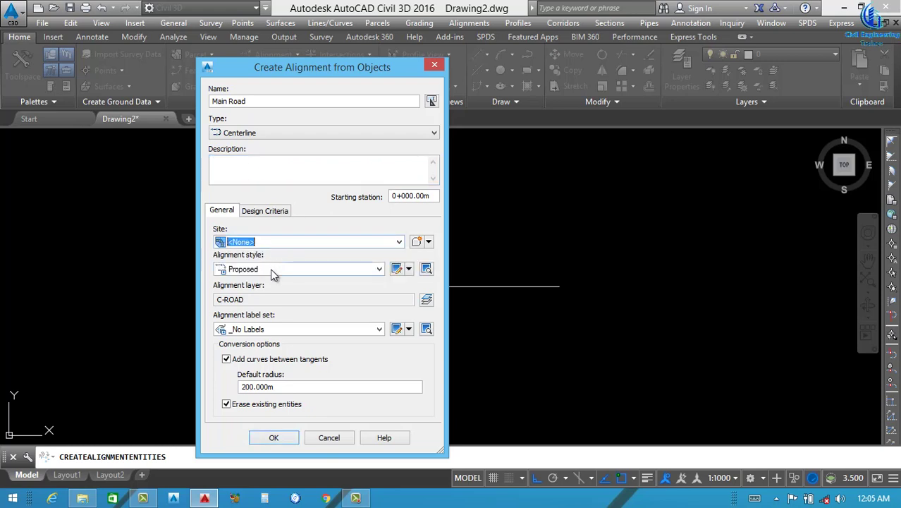
pyautogui.click(274, 328)
pyautogui.click(270, 363)
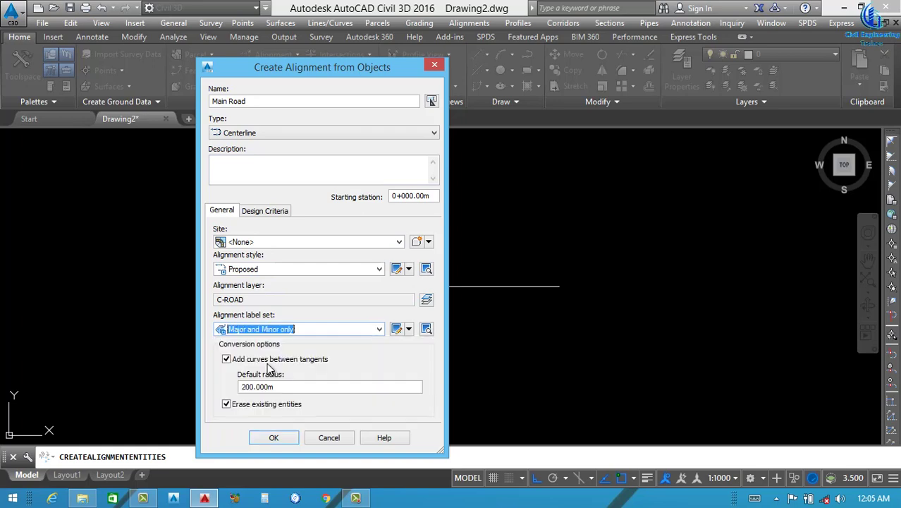
pyautogui.click(274, 438)
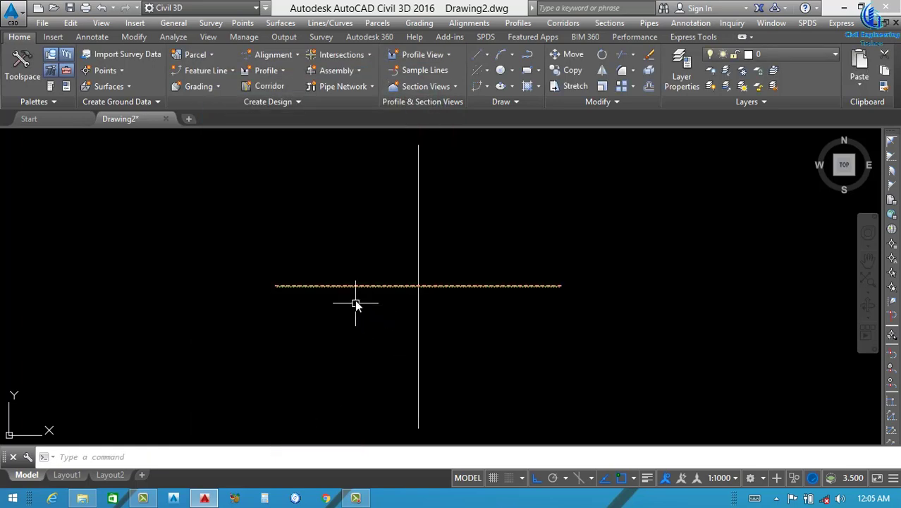
# Start creating another alignment from the vertical polyline and accept its upward direction
pyautogui.scroll(4, 408, 291)
pyautogui.scroll(-4, 416, 278)
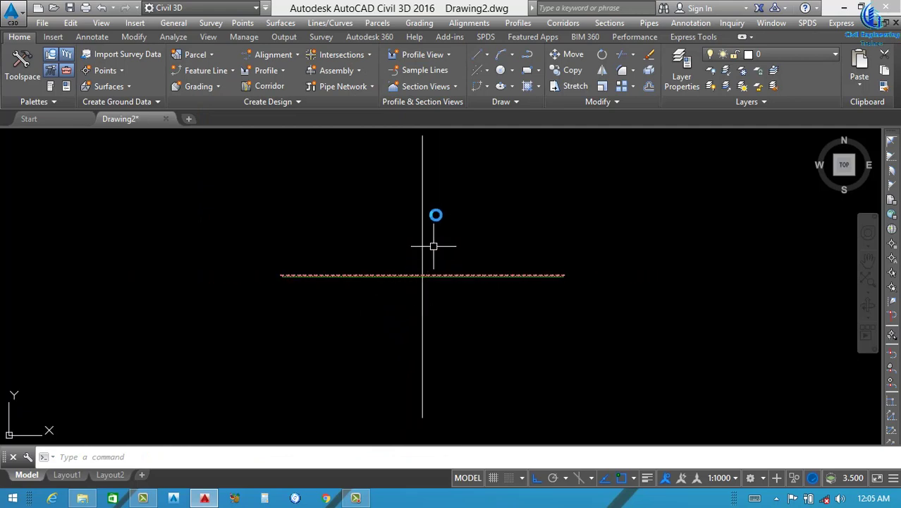
pyautogui.press('Return')
pyautogui.click(420, 383)
pyautogui.press('Return')
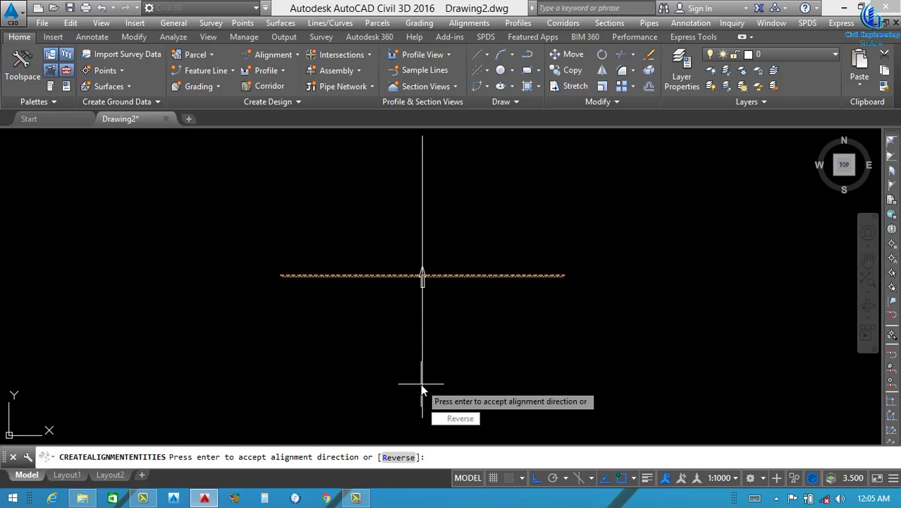
pyautogui.press('Return')
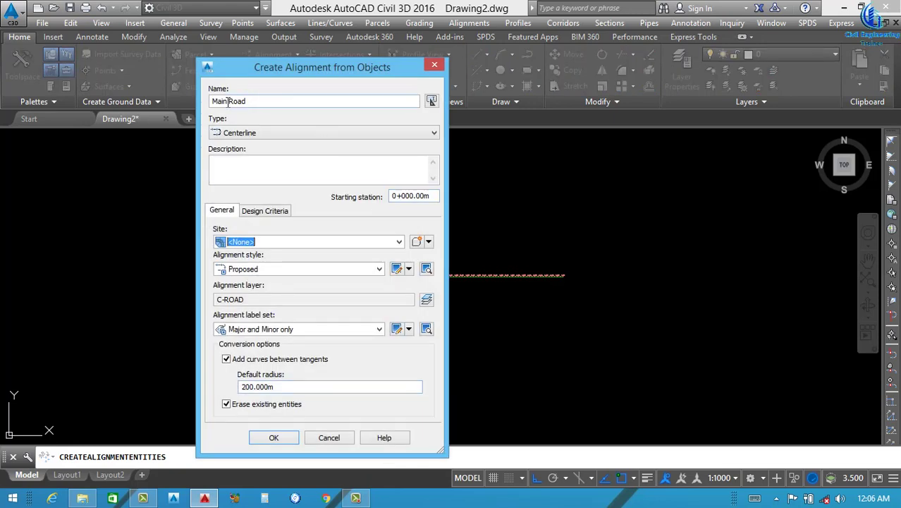
# Name the second alignment Cross Road and create it with the Major and Minor only label set
pyautogui.doubleClick(224, 101)
pyautogui.press('BackSpace')
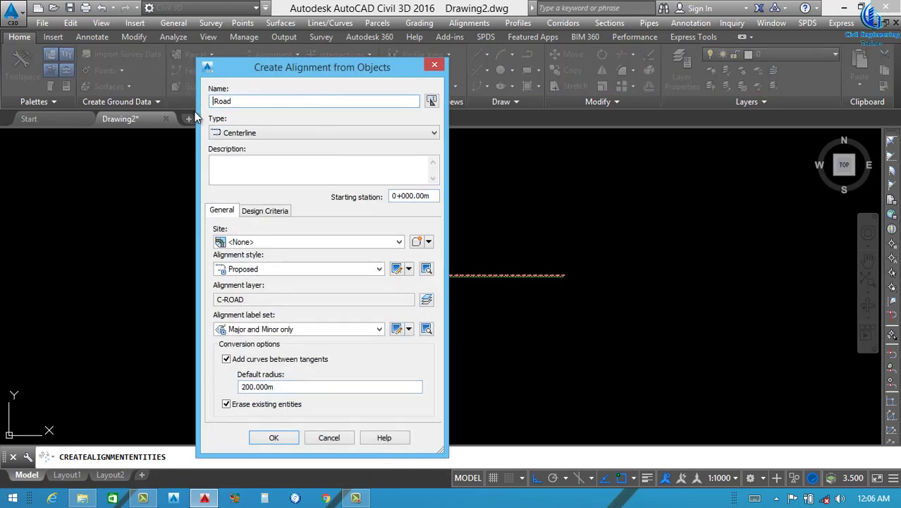
pyautogui.write('Cross')
pyautogui.click(274, 439)
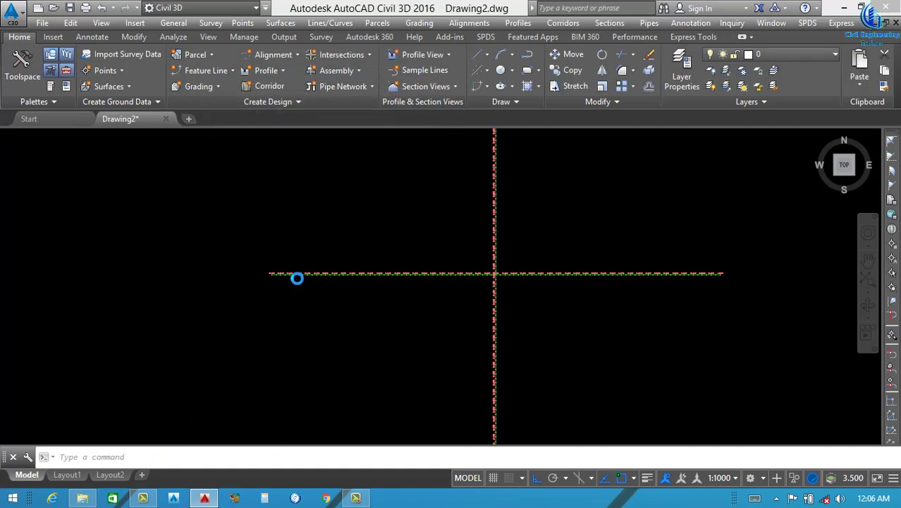
# Edit the Main Road alignment labels and set the major station increment to 50 m
pyautogui.scroll(1, 226, 265)
pyautogui.click(281, 266)
pyautogui.rightClick(285, 271)
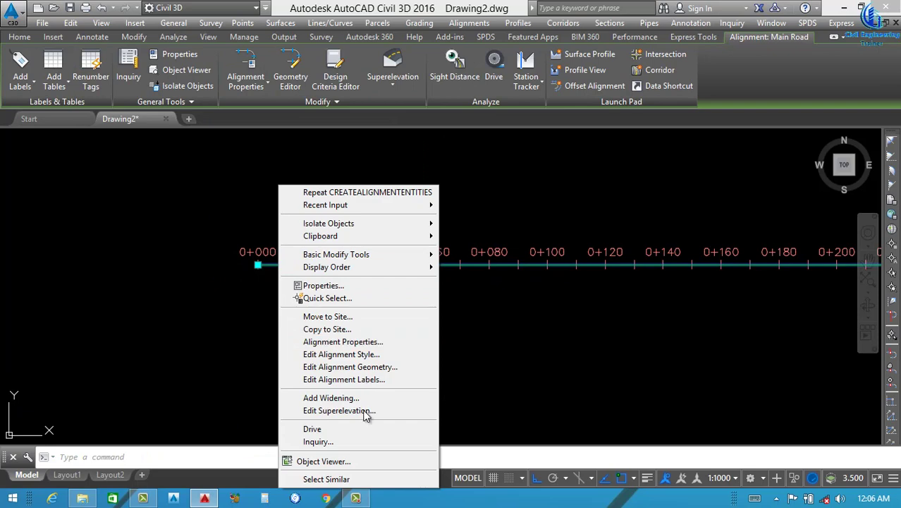
pyautogui.click(365, 380)
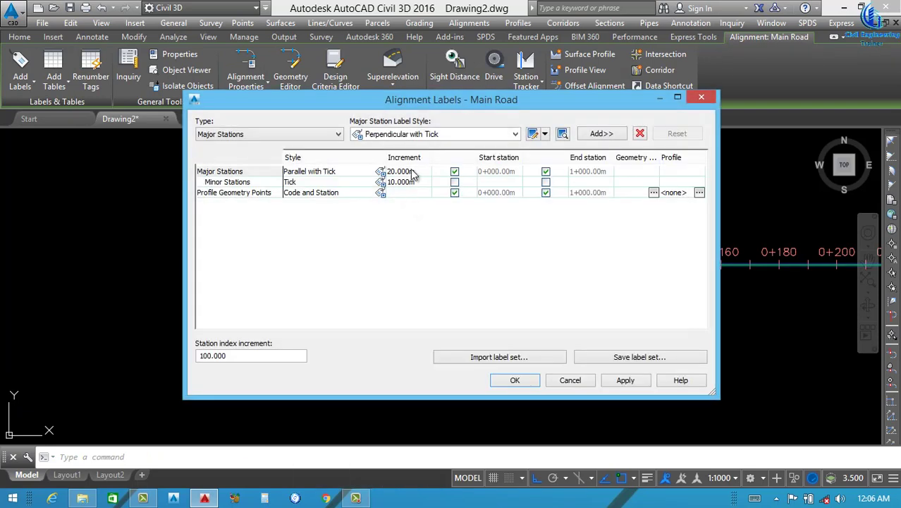
pyautogui.click(412, 170)
pyautogui.click(412, 170)
pyautogui.write('50')
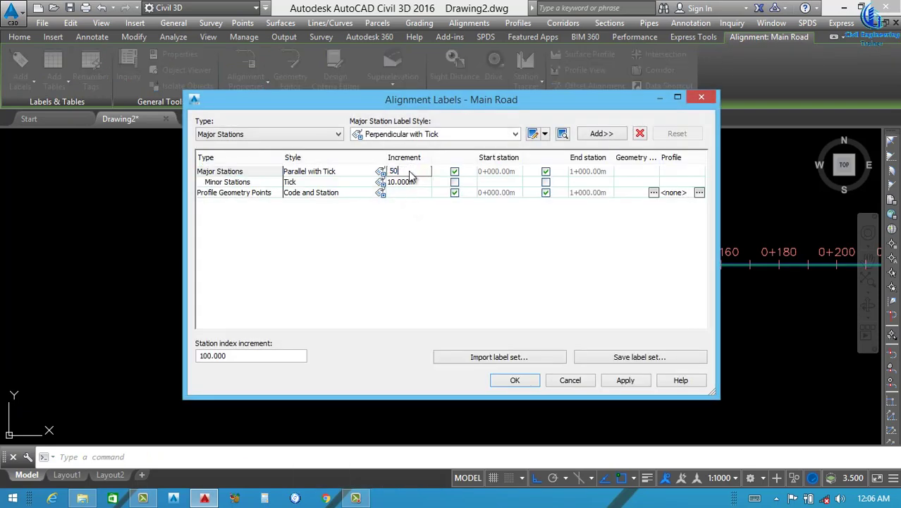
# Change the Main Road major station label style to Perpendicular with Tick and apply the label changes
pyautogui.click(355, 173)
pyautogui.click(381, 172)
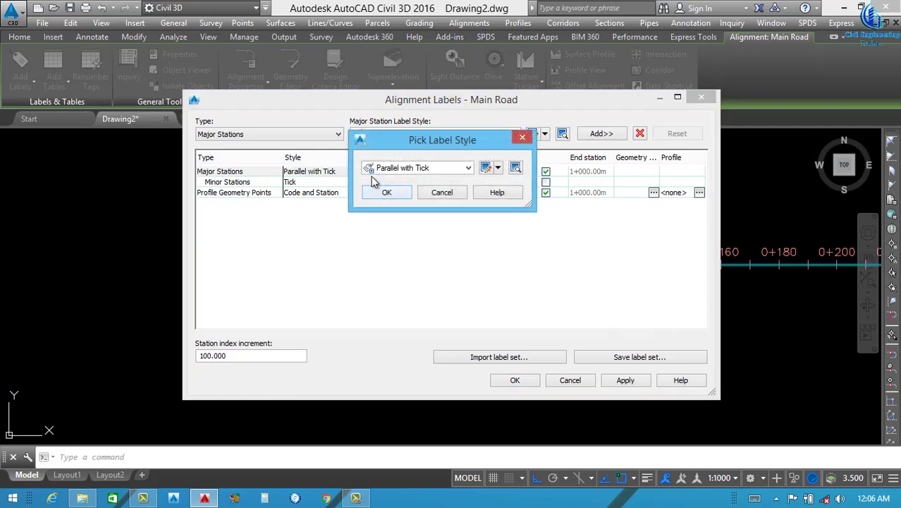
pyautogui.click(468, 168)
pyautogui.click(400, 201)
pyautogui.click(388, 193)
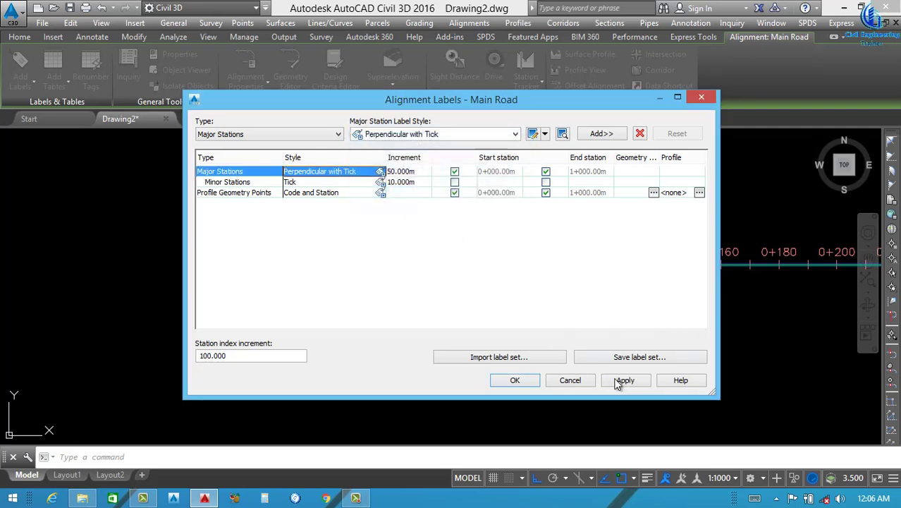
pyautogui.click(515, 380)
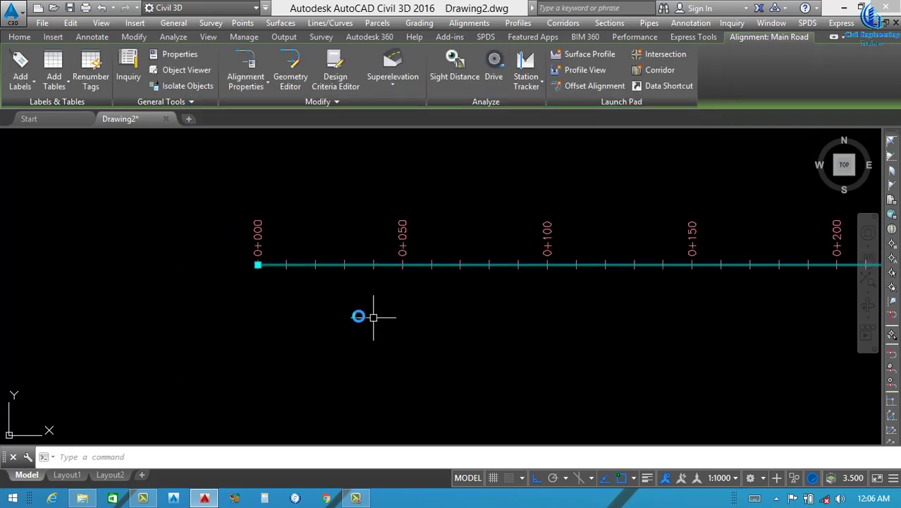
pyautogui.scroll(-6, 348, 312)
pyautogui.press('Escape')
# Edit the Cross Road alignment labels and set the major station increment to 50 m
pyautogui.scroll(5, 558, 384)
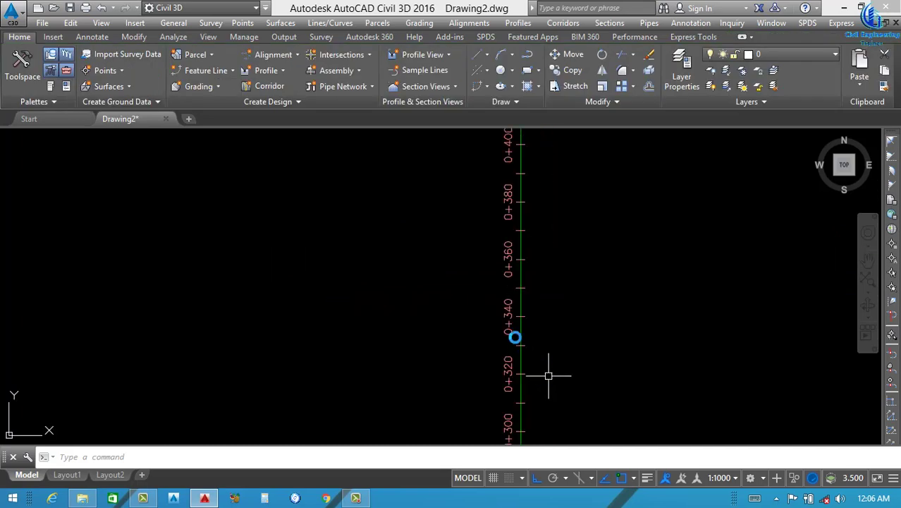
pyautogui.press('Return')
pyautogui.click(518, 336)
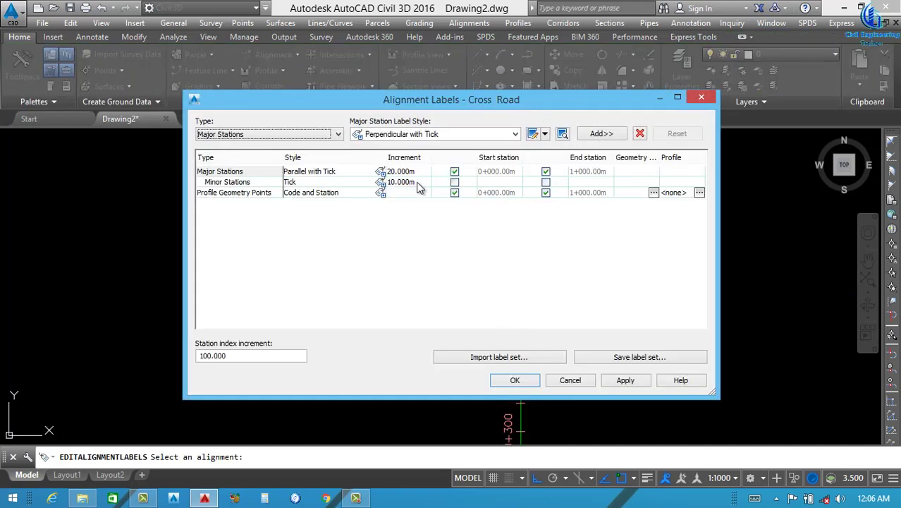
pyautogui.click(425, 173)
pyautogui.click(425, 173)
pyautogui.write('50')
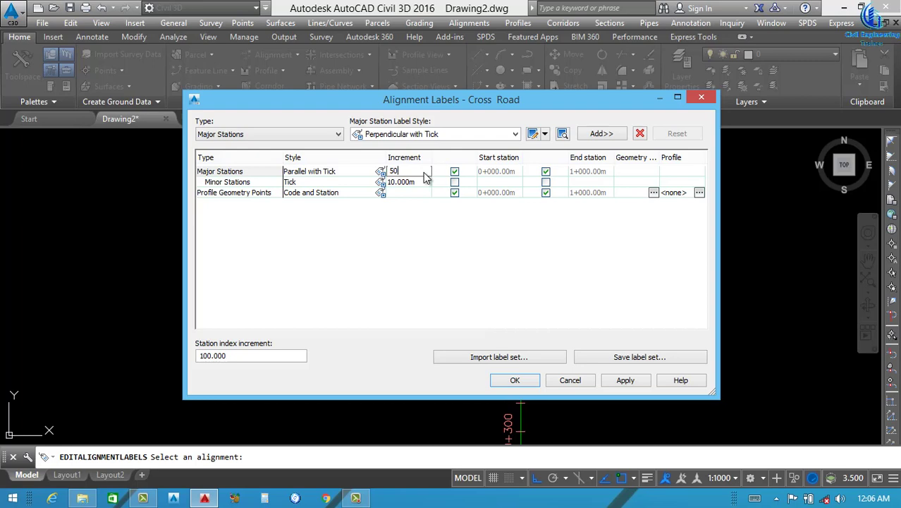
# Change the Cross Road major station label style to Perpendicular with Tick and accept the label changes
pyautogui.press('Return')
pyautogui.click(368, 172)
pyautogui.click(378, 174)
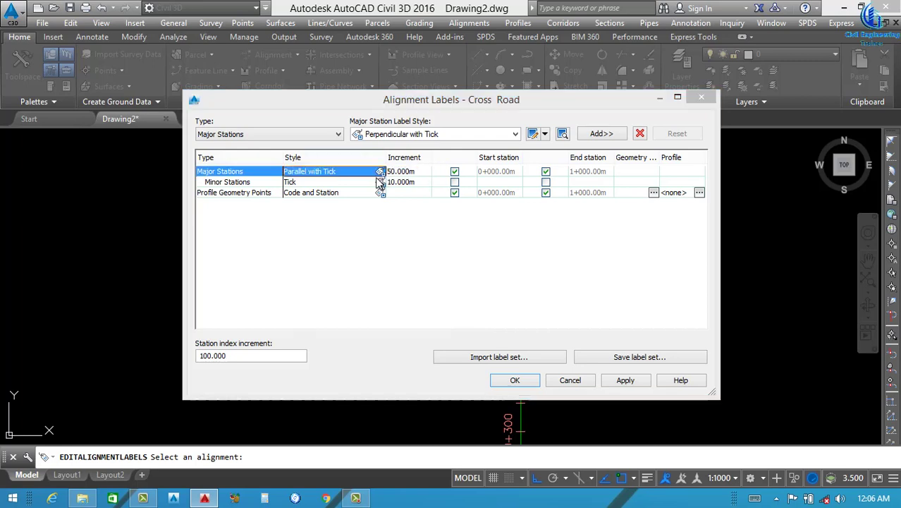
pyautogui.click(417, 167)
pyautogui.click(421, 203)
pyautogui.click(385, 196)
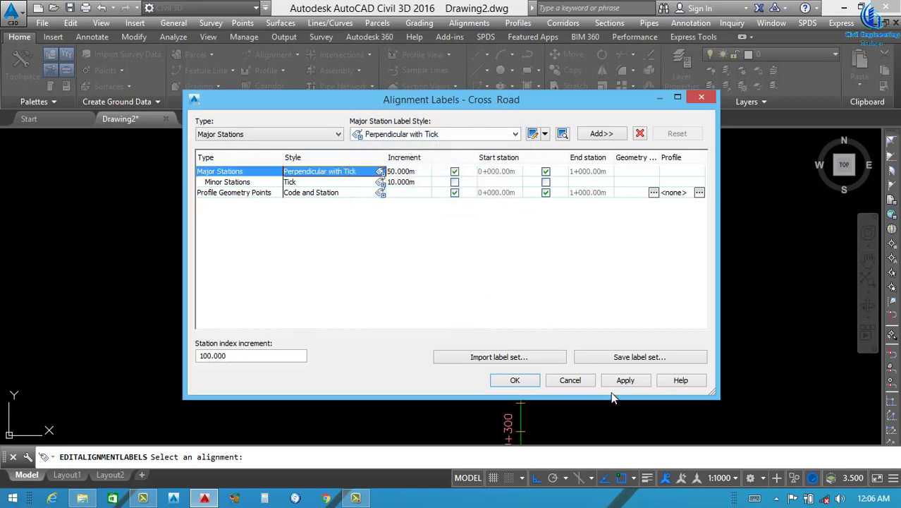
pyautogui.click(514, 380)
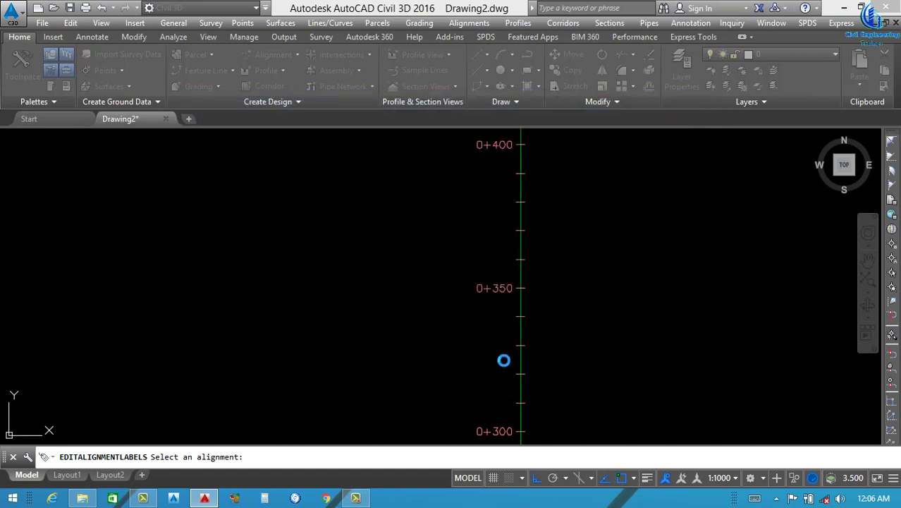
# Change the Standard text style's font to Arial, make the style current and save the change
pyautogui.write('ST')
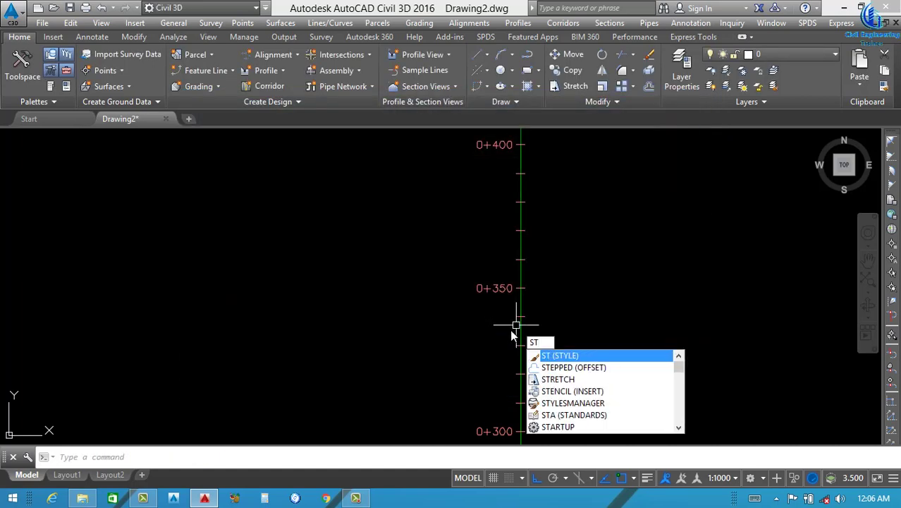
pyautogui.press('Return')
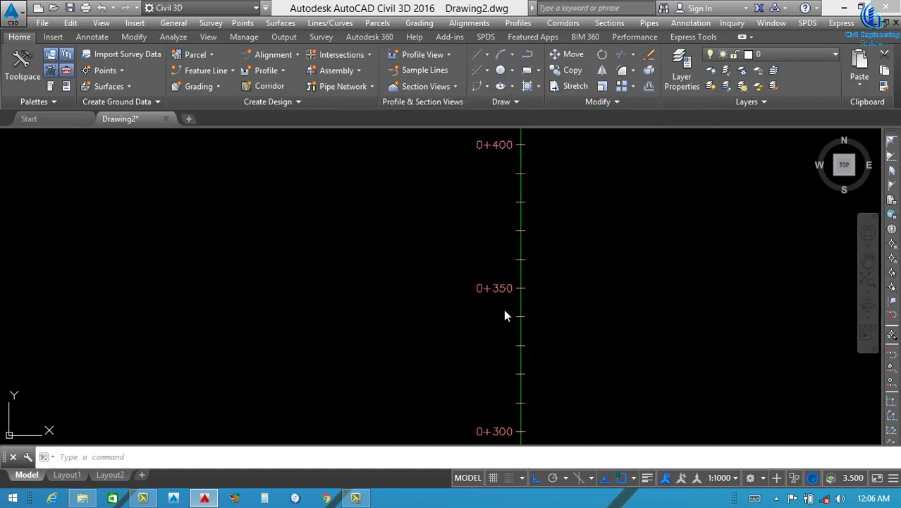
pyautogui.click(453, 186)
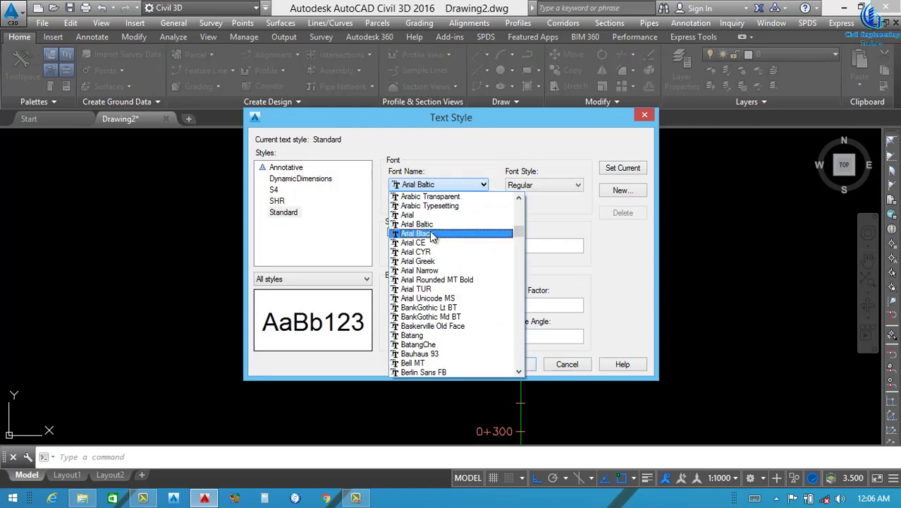
pyautogui.click(409, 214)
pyautogui.click(623, 168)
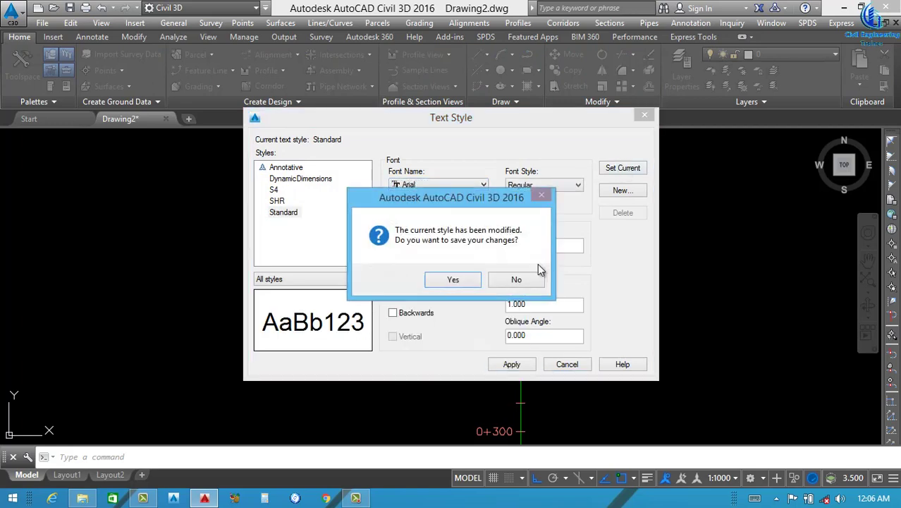
pyautogui.click(477, 281)
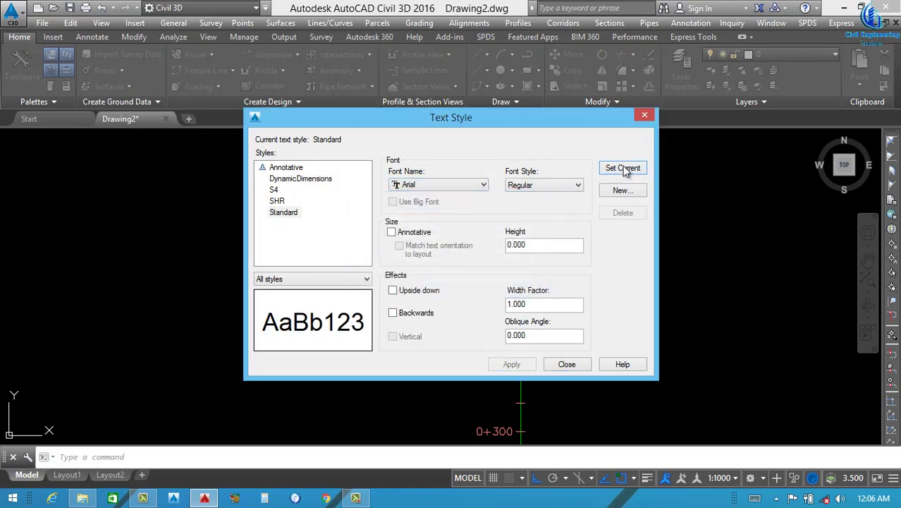
pyautogui.click(566, 364)
# Start Create Roundabout and place its center point where the Main Road and Cross Road alignments cross at station 0+500
pyautogui.scroll(-3, 487, 320)
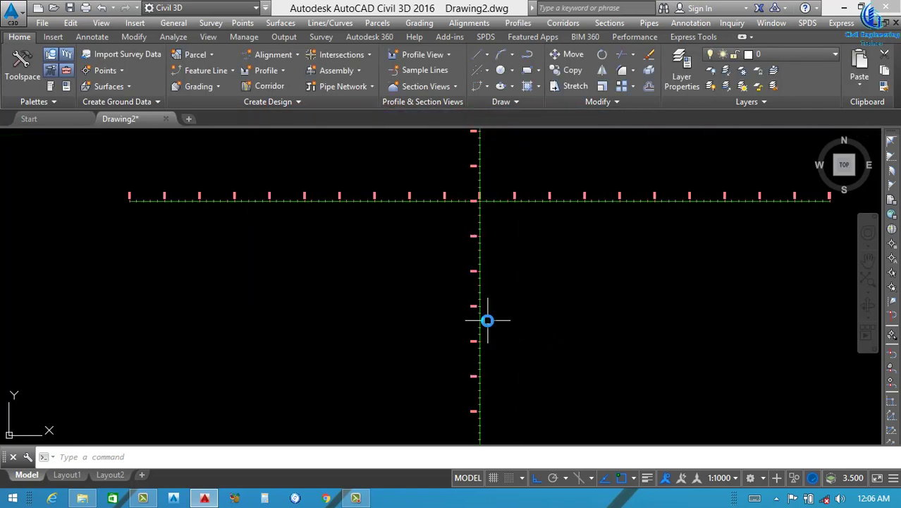
pyautogui.scroll(-3, 493, 302)
pyautogui.scroll(5, 492, 289)
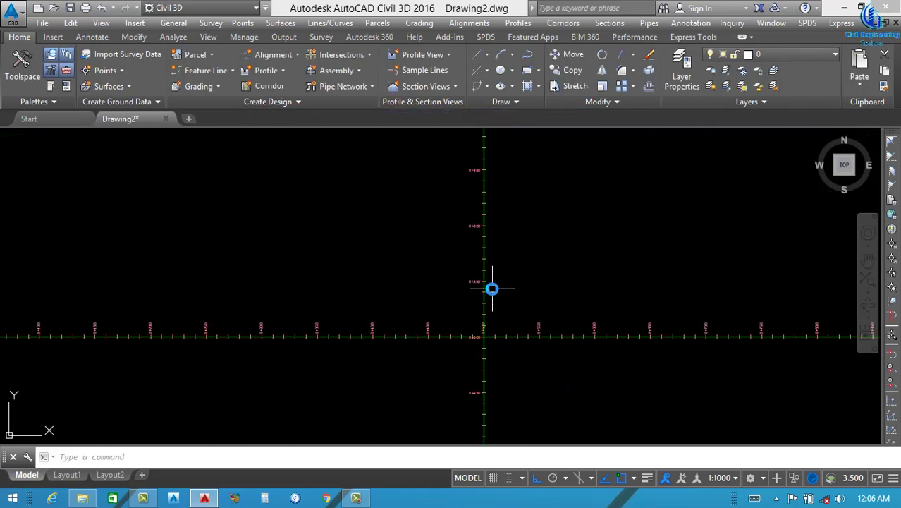
pyautogui.scroll(3, 483, 321)
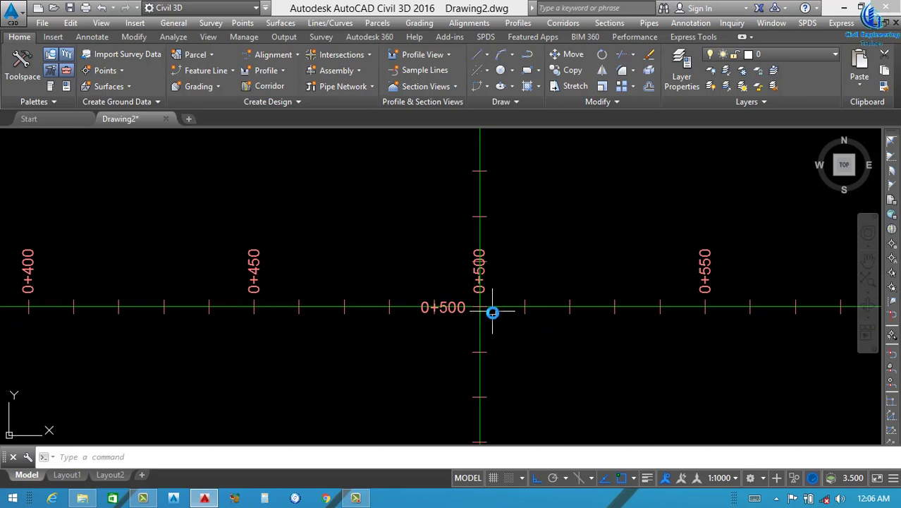
pyautogui.click(479, 312)
pyautogui.scroll(2, 479, 312)
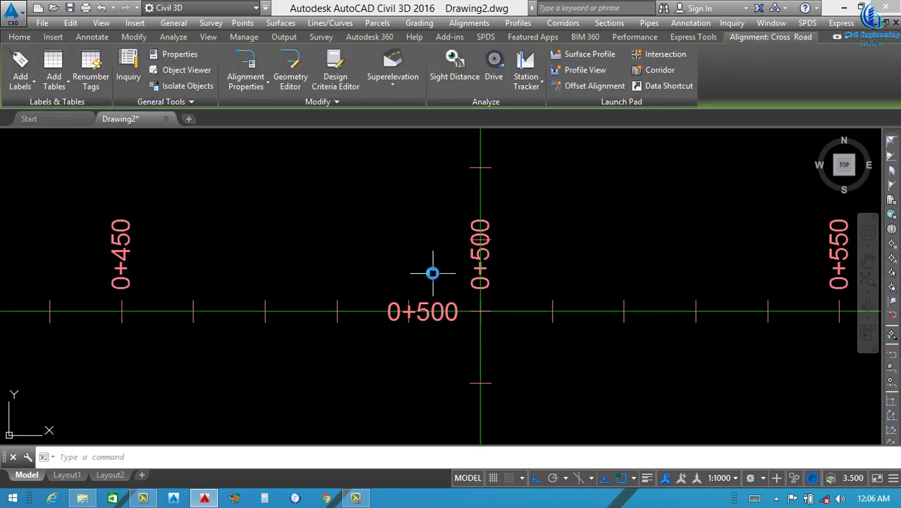
pyautogui.press('Escape')
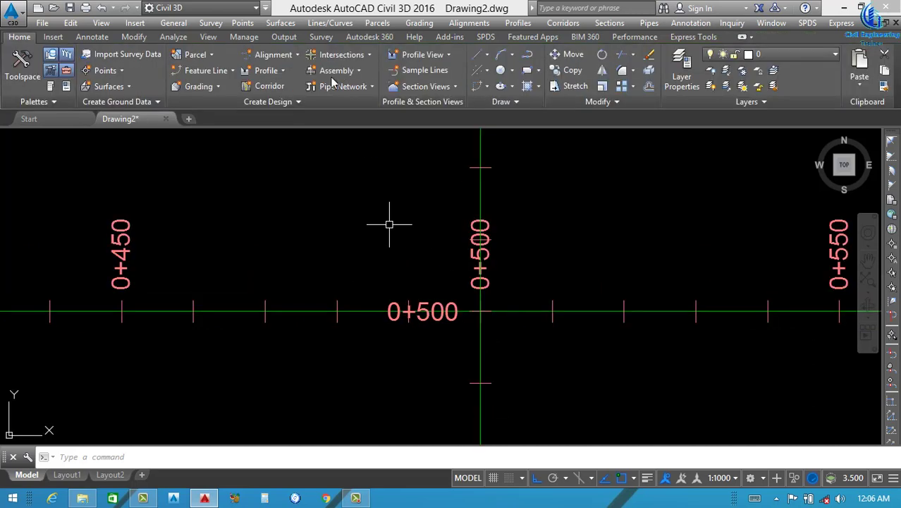
pyautogui.click(368, 59)
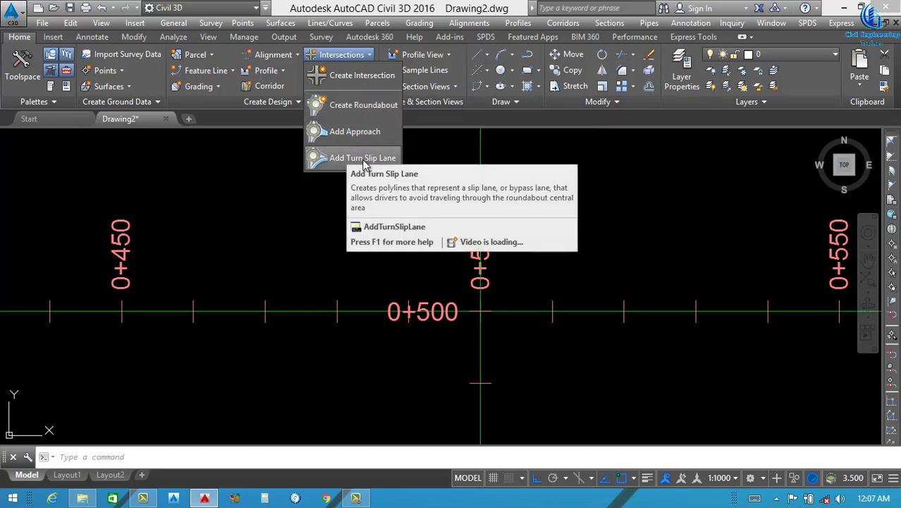
pyautogui.click(347, 107)
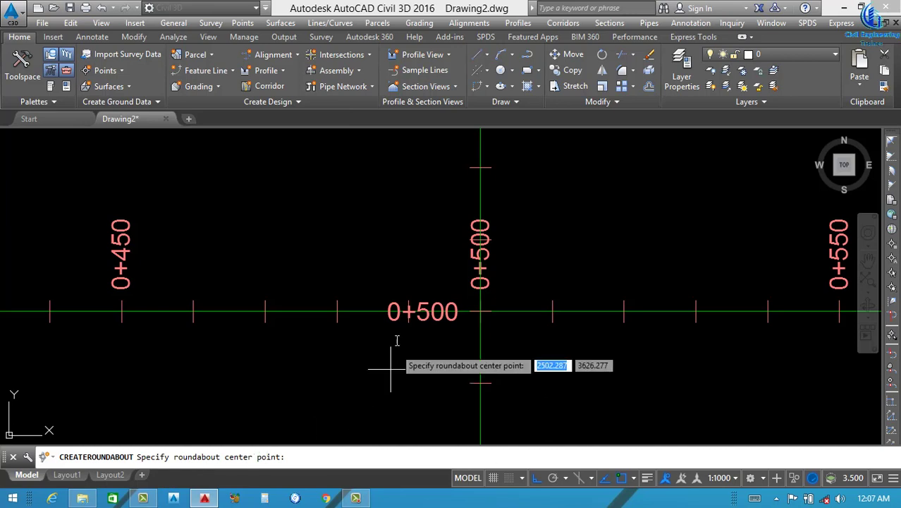
pyautogui.scroll(8, 483, 298)
pyautogui.scroll(5, 474, 341)
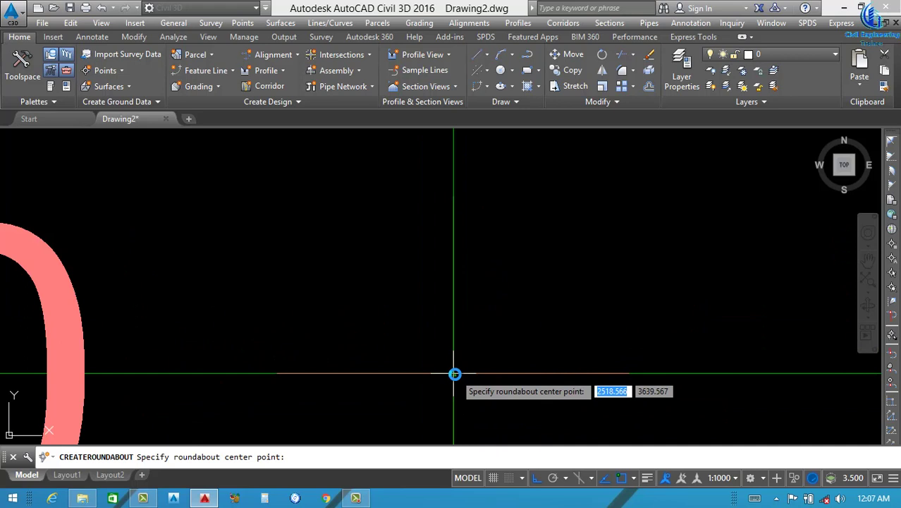
pyautogui.click(456, 374)
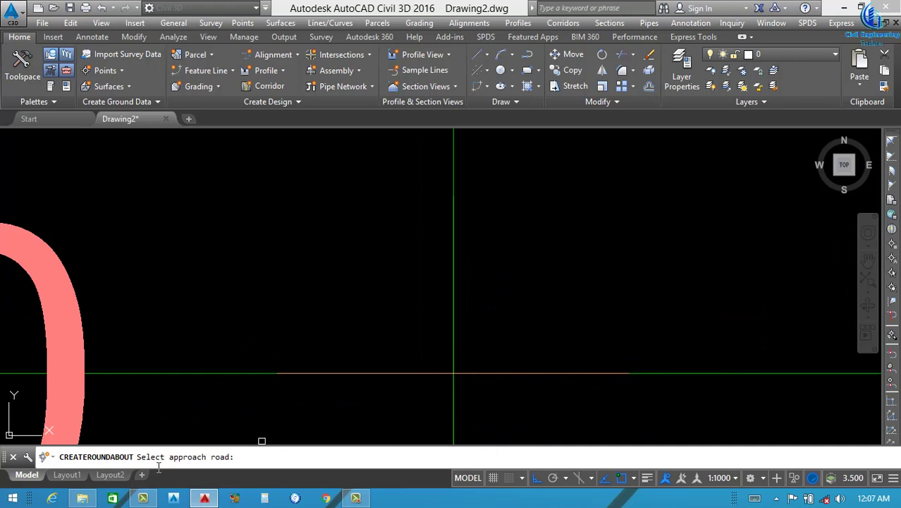
# Select the horizontal Main Road and the vertical Cross Road as approach roads and end the selection
pyautogui.scroll(-10, 465, 332)
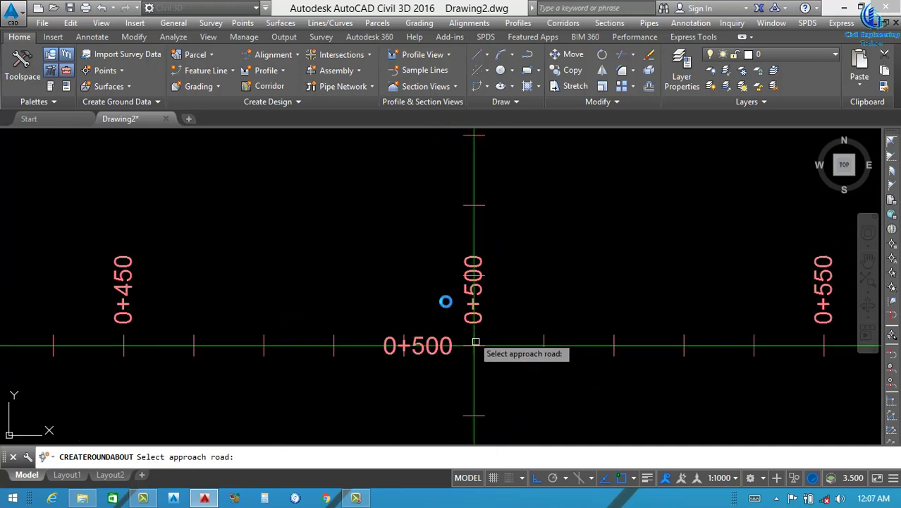
pyautogui.scroll(5, 236, 307)
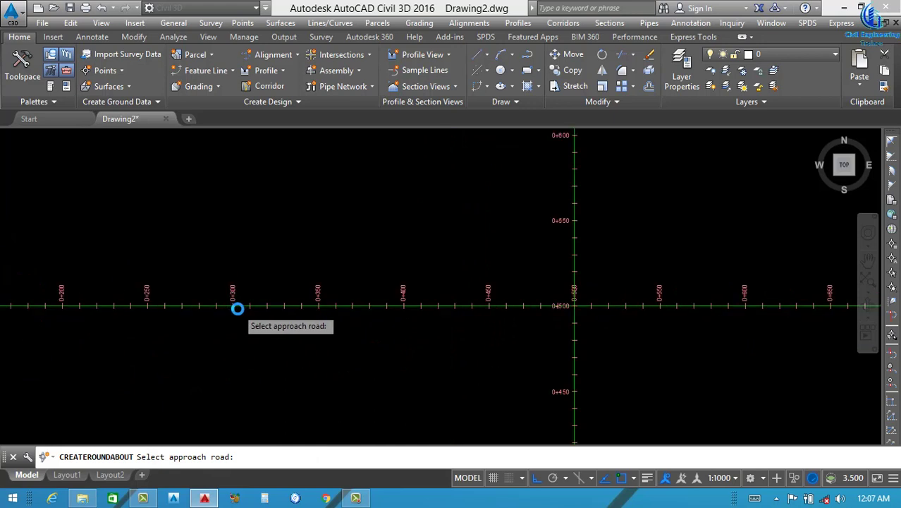
pyautogui.click(290, 303)
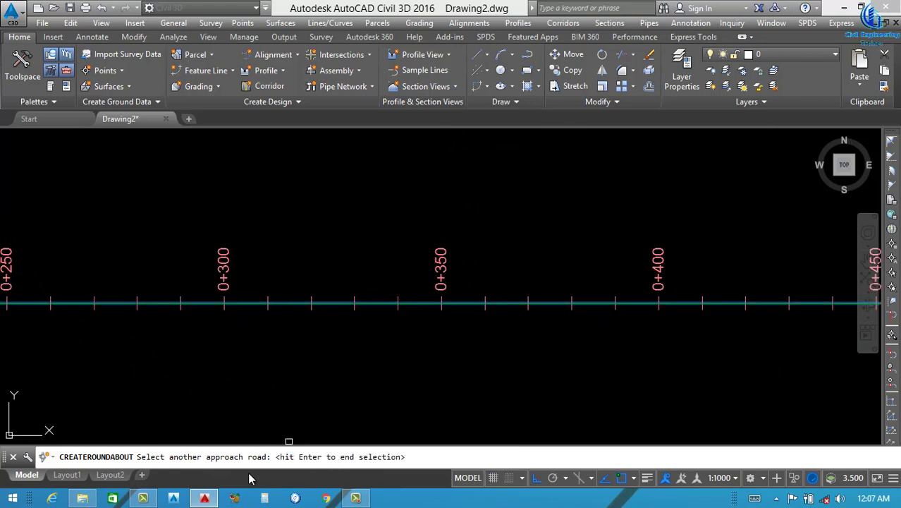
pyautogui.scroll(-5, 507, 370)
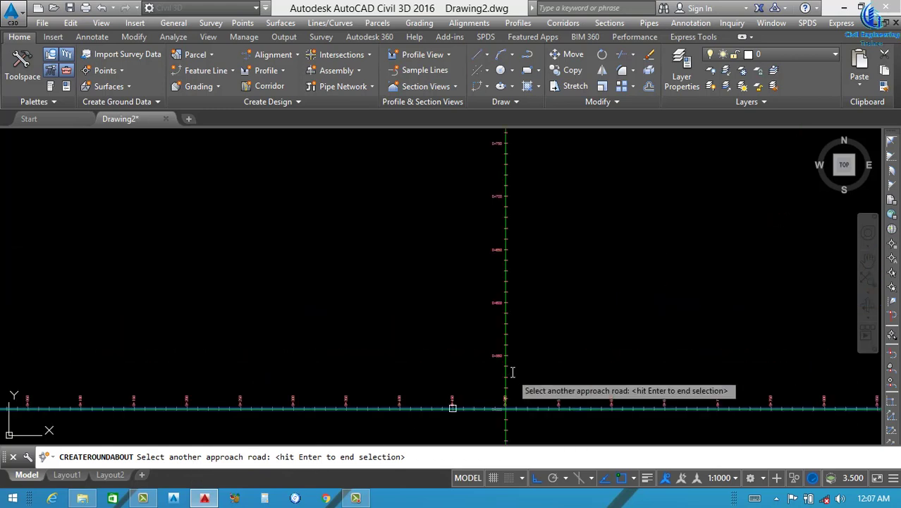
pyautogui.scroll(3, 500, 409)
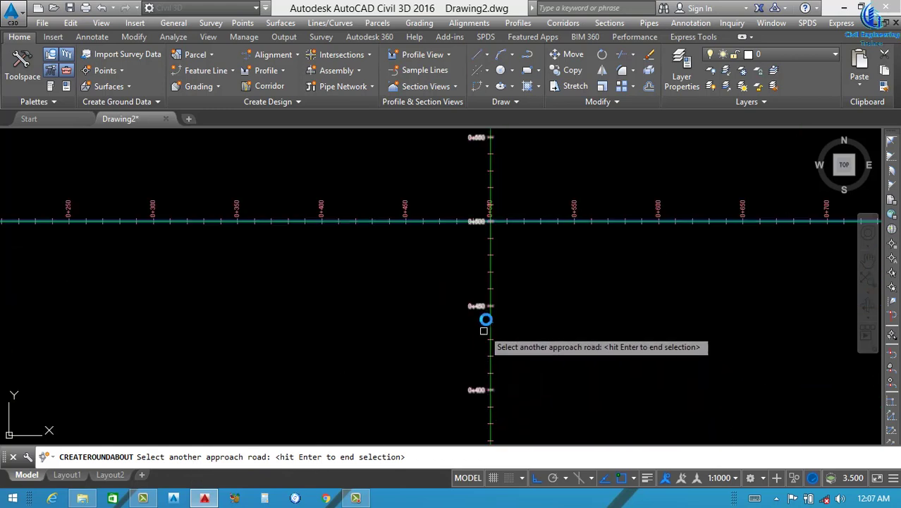
pyautogui.scroll(4, 494, 325)
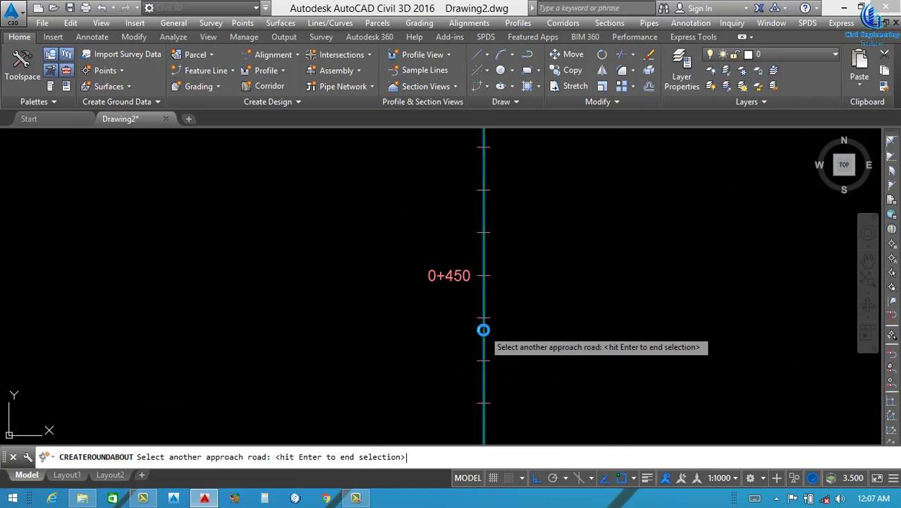
pyautogui.press('Return')
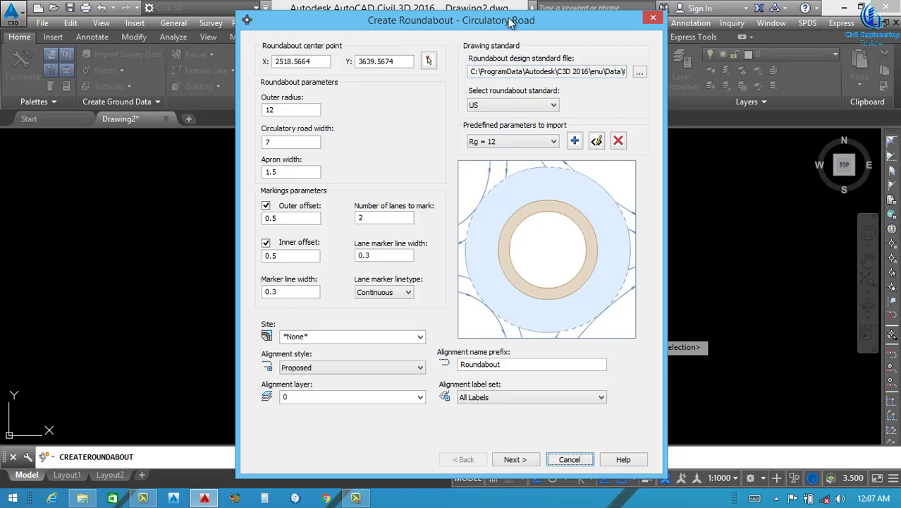
# Choose US as the roundabout standard for the circulatory road
pyautogui.moveTo(511, 21); pyautogui.dragTo(473, 16)
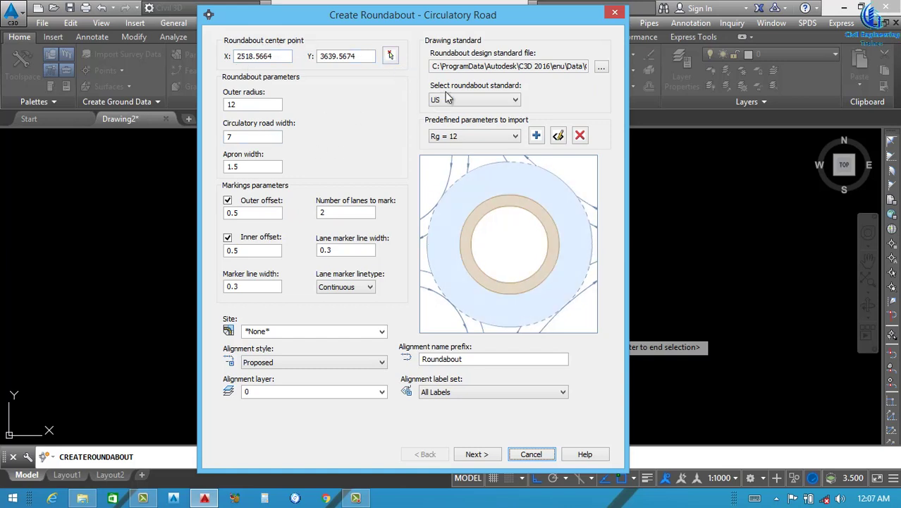
pyautogui.click(495, 103)
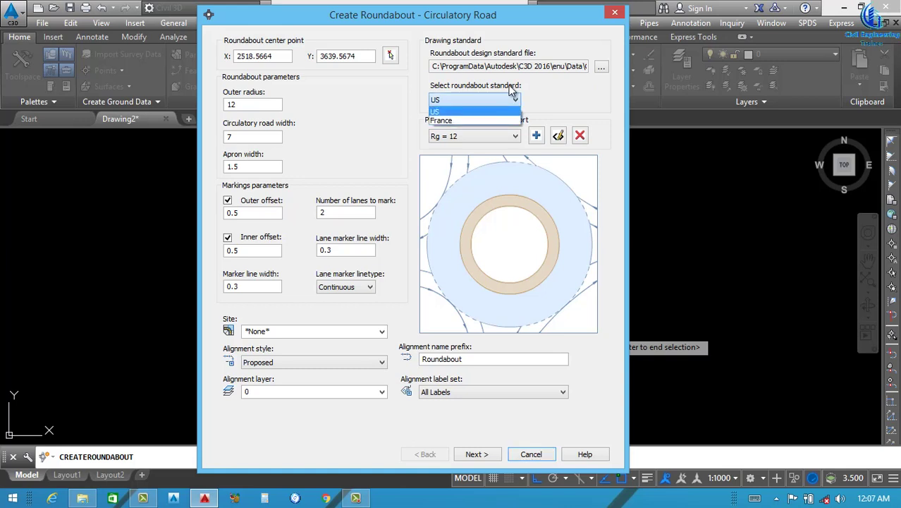
pyautogui.click(458, 110)
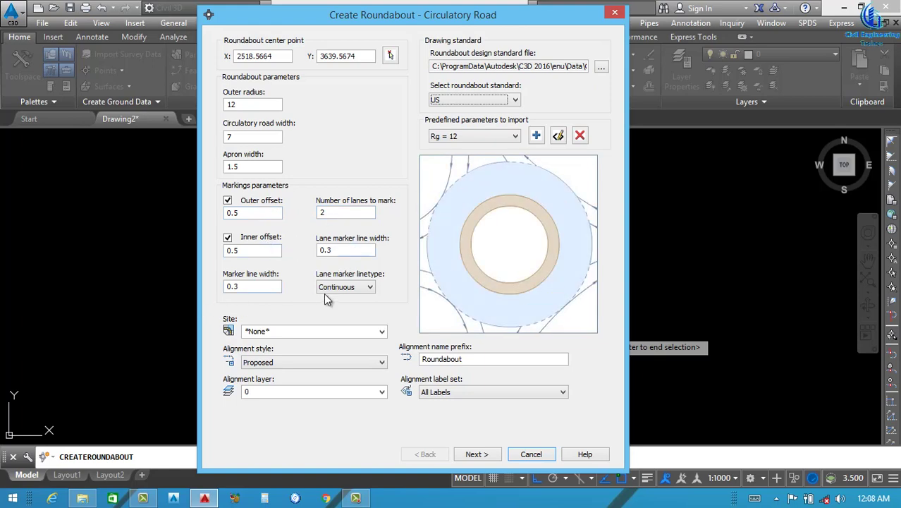
# Compare the France and US roundabout standards for the circulatory road by switching between them, ending on US
pyautogui.click(515, 99)
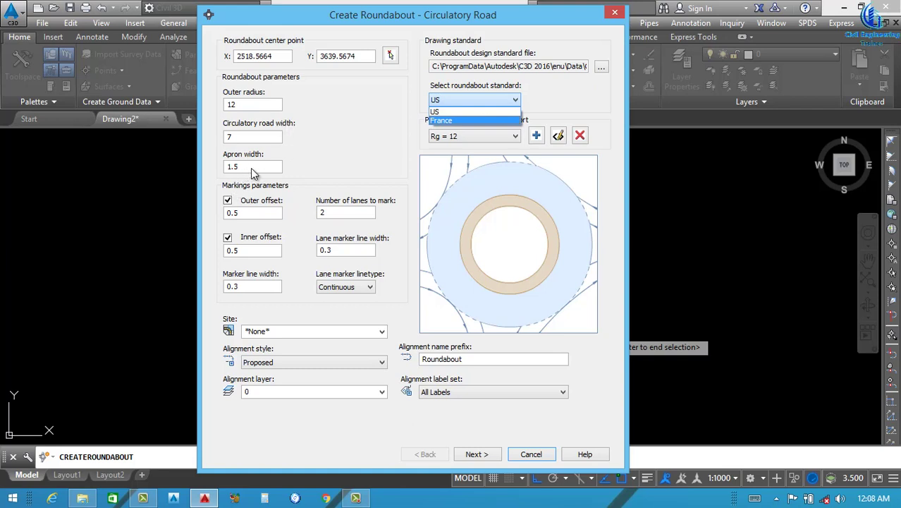
pyautogui.click(451, 121)
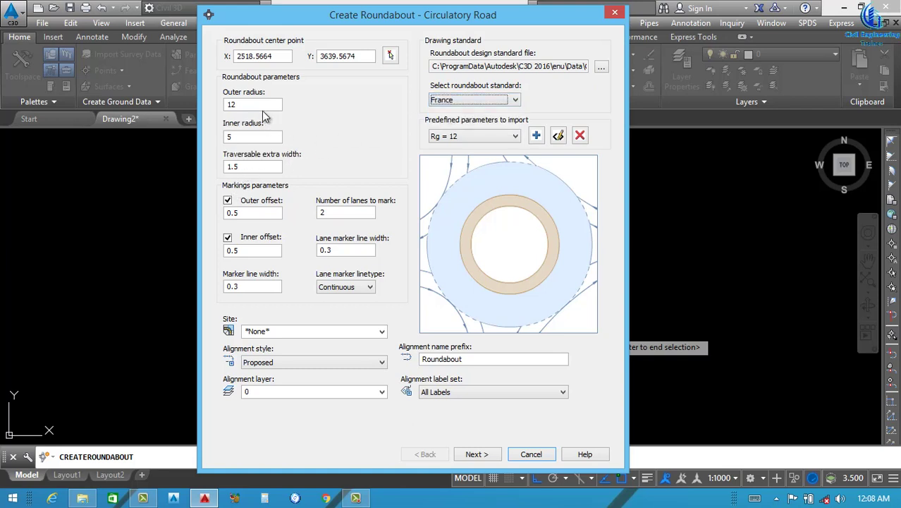
pyautogui.click(252, 137)
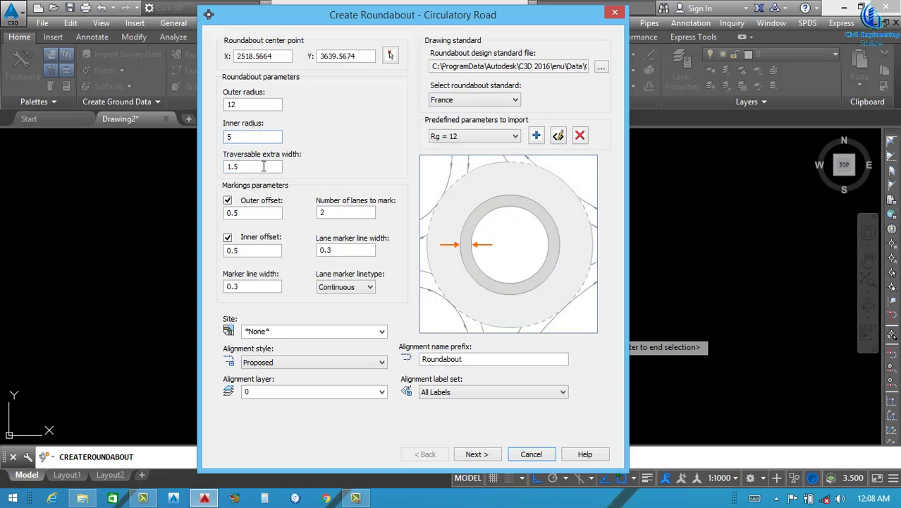
pyautogui.click(471, 98)
pyautogui.click(455, 118)
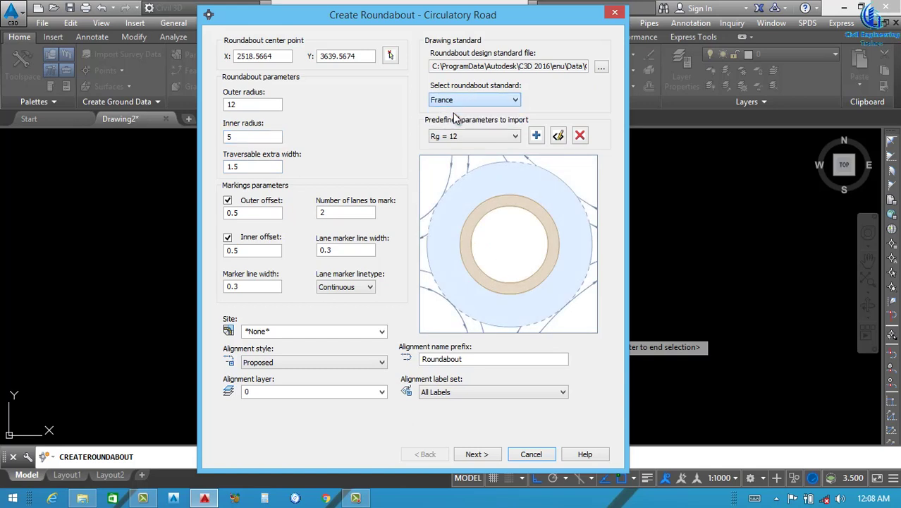
pyautogui.press('Down')
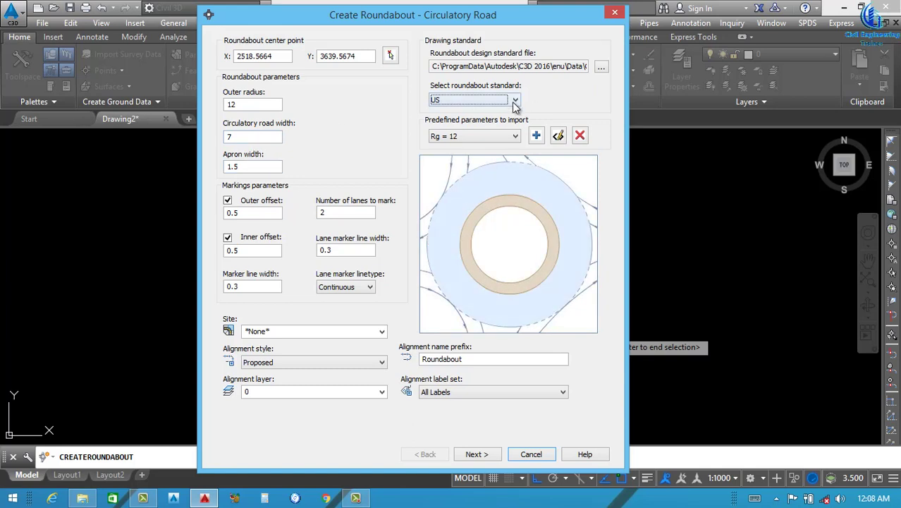
pyautogui.click(455, 102)
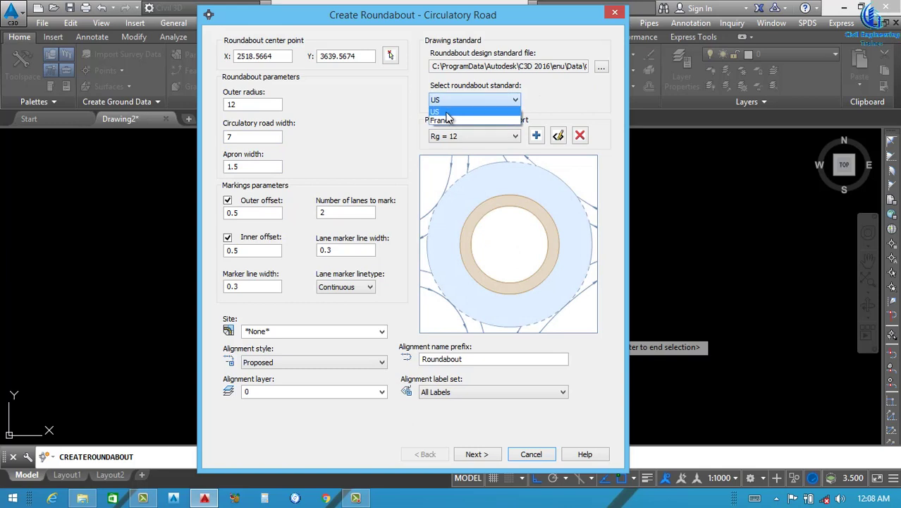
pyautogui.click(441, 115)
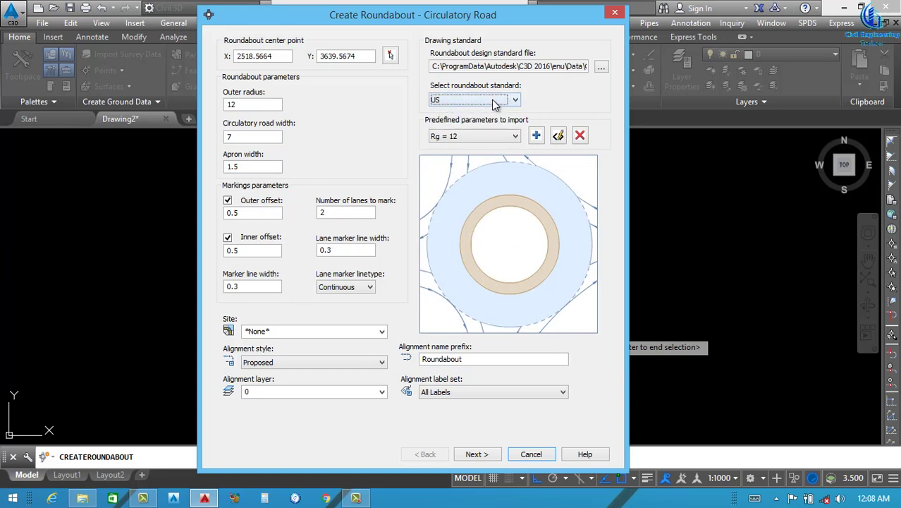
pyautogui.click(516, 104)
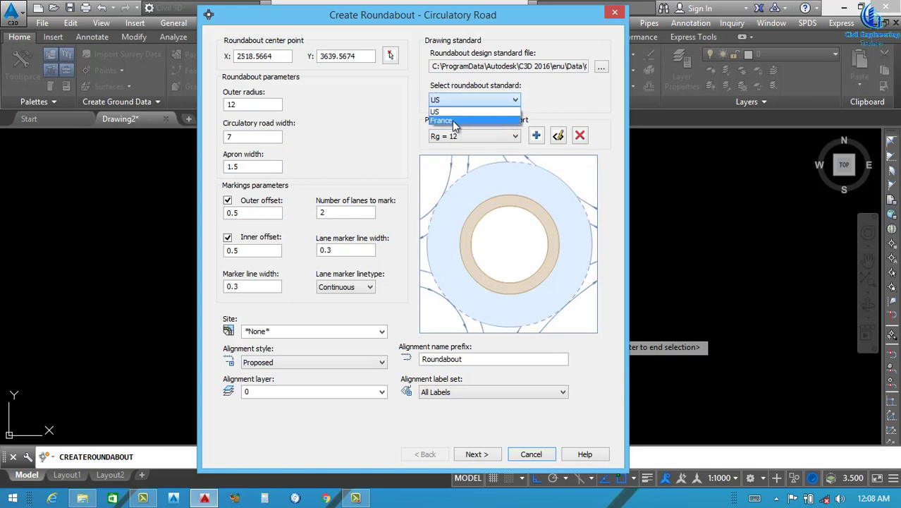
pyautogui.click(452, 121)
pyautogui.click(471, 102)
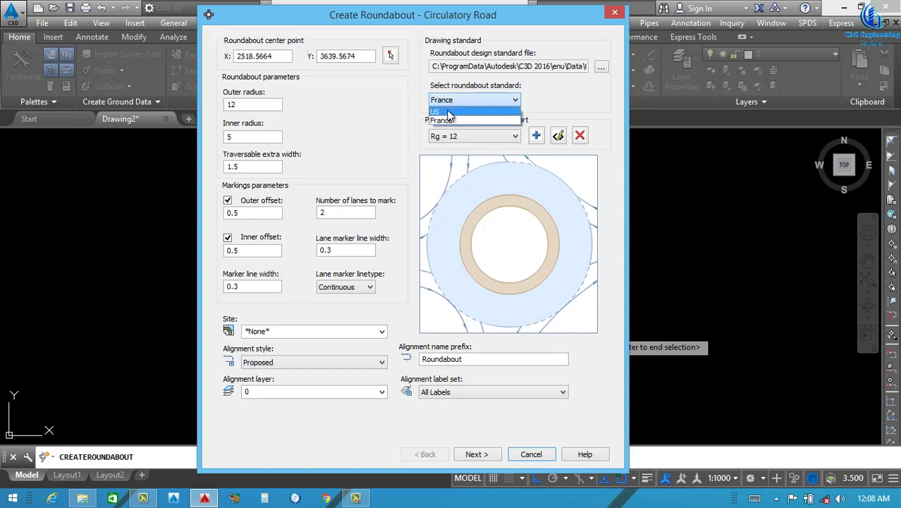
pyautogui.click(439, 115)
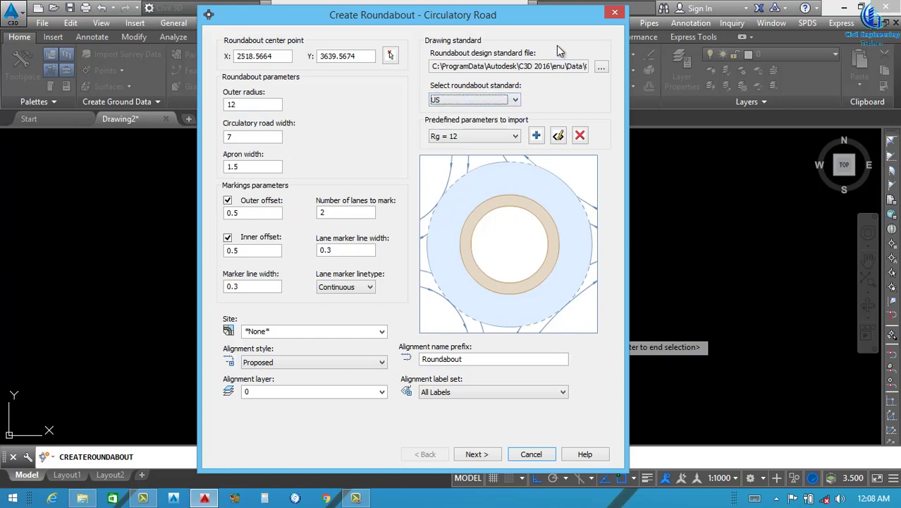
# Try the predefined circulatory road parameter sets Rg = 25, Rg = 20 and Rg = 15
pyautogui.click(514, 138)
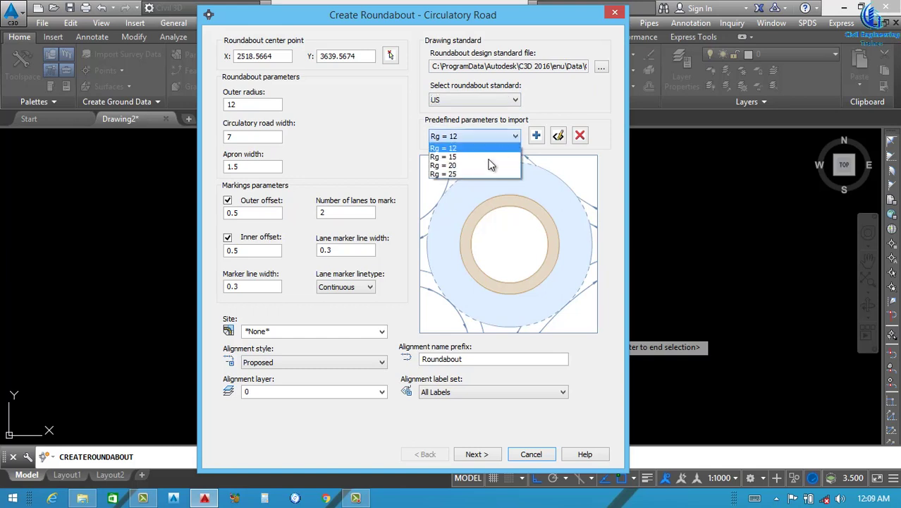
pyautogui.click(453, 174)
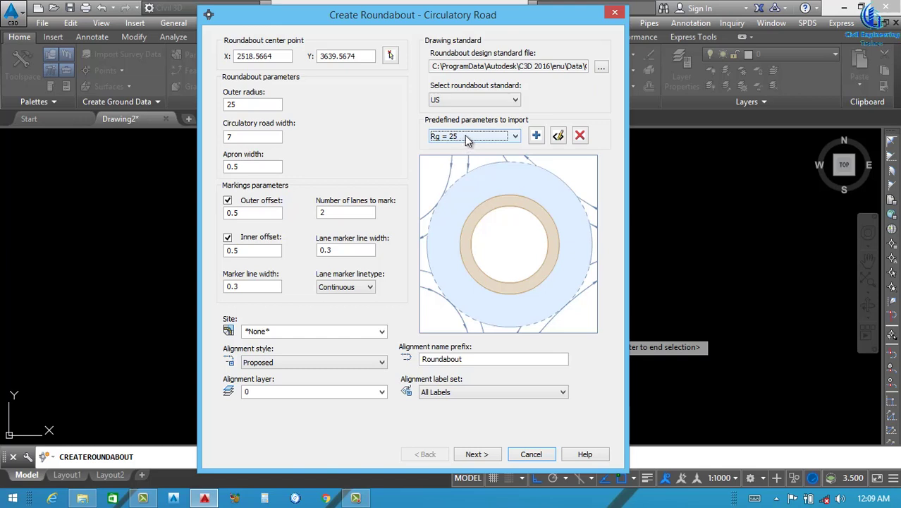
pyautogui.moveTo(239, 105)
pyautogui.click(490, 136)
pyautogui.click(451, 166)
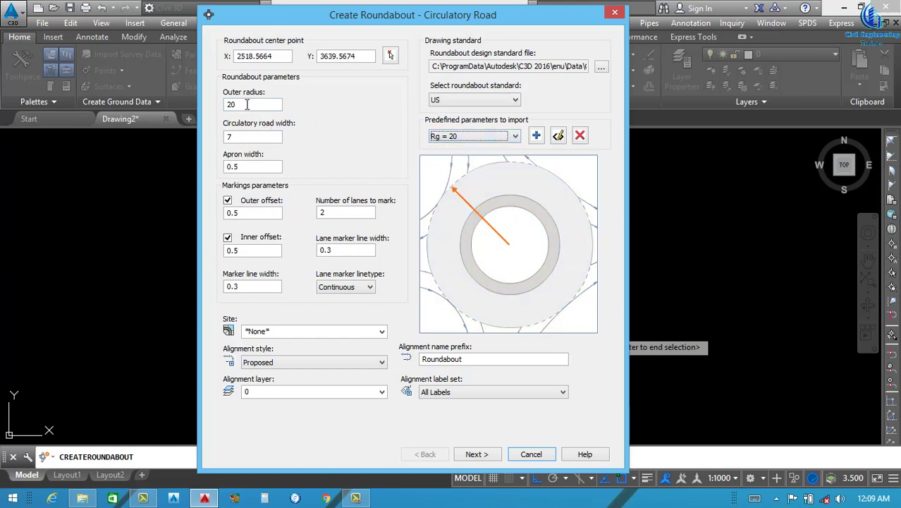
pyautogui.click(490, 136)
pyautogui.click(462, 159)
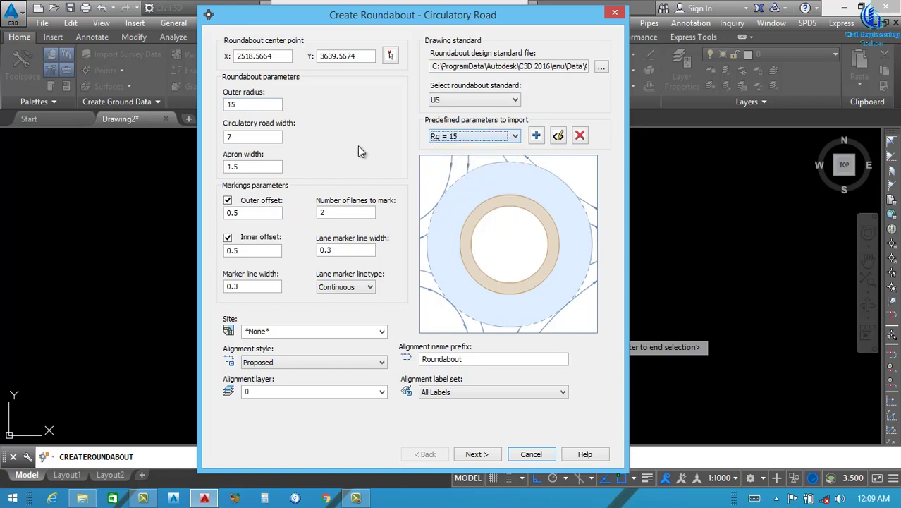
# Import the predefined Rg = 25 circulatory road parameters, with a circulatory road width of 10 and 3 lanes to mark
pyautogui.click(508, 137)
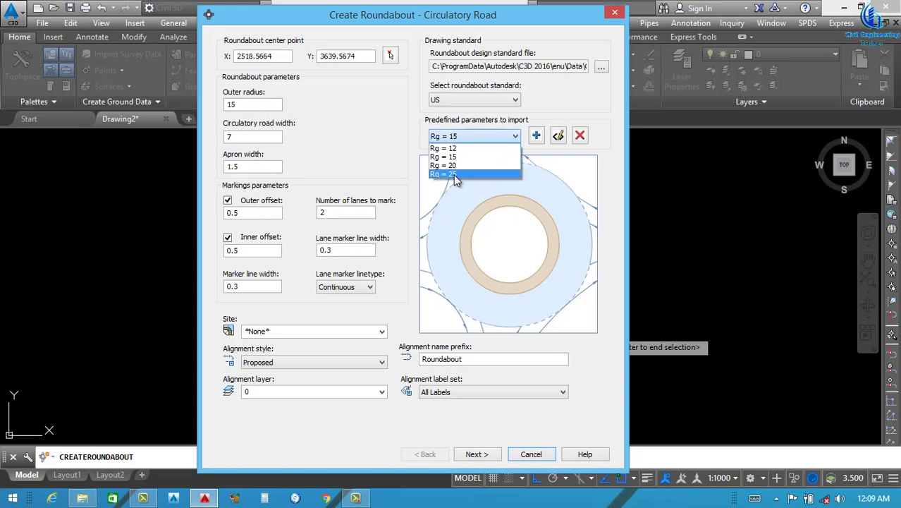
pyautogui.click(454, 175)
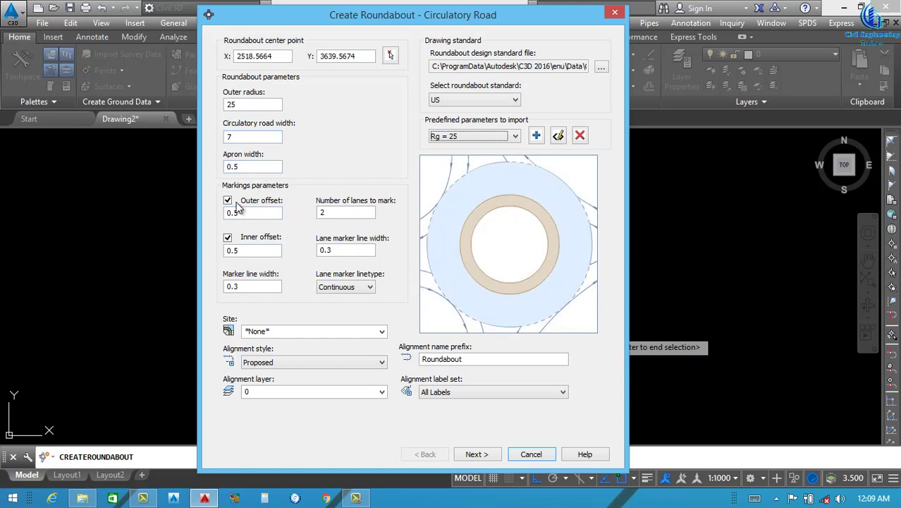
pyautogui.click(253, 136)
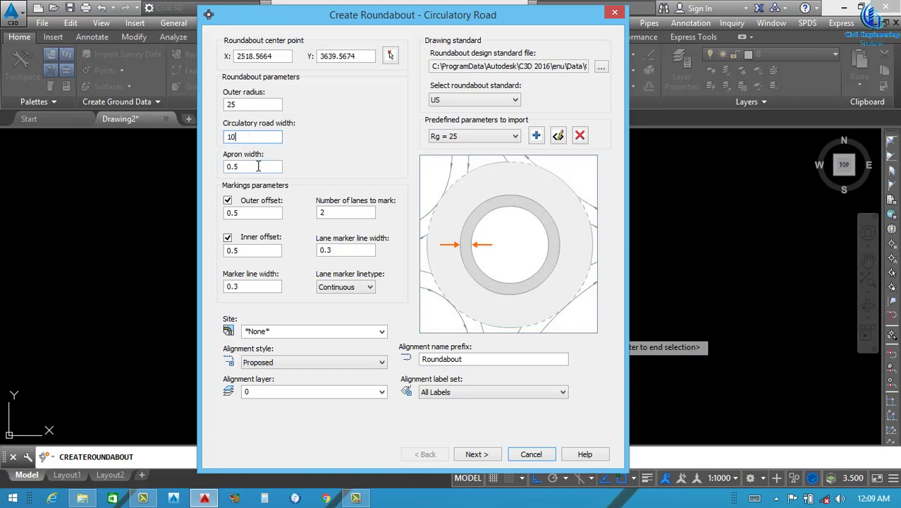
pyautogui.moveTo(258, 168); pyautogui.dragTo(205, 172)
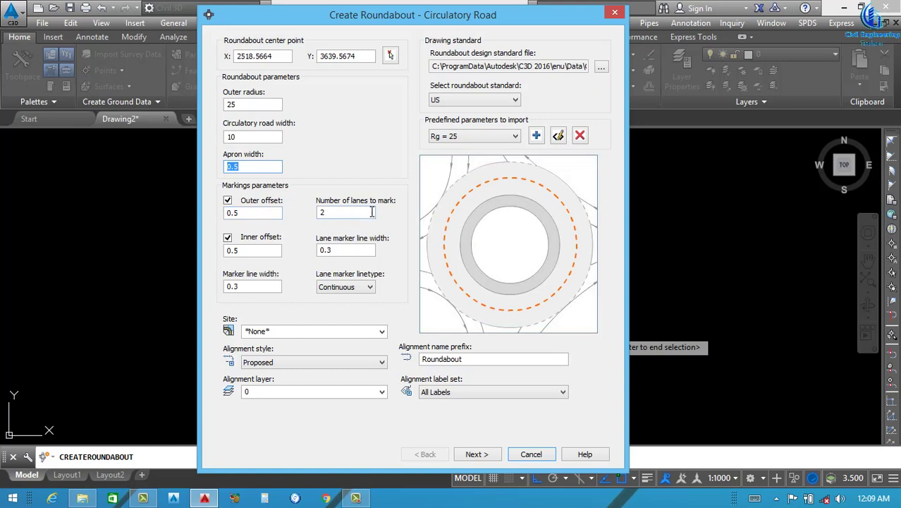
pyautogui.doubleClick(334, 213)
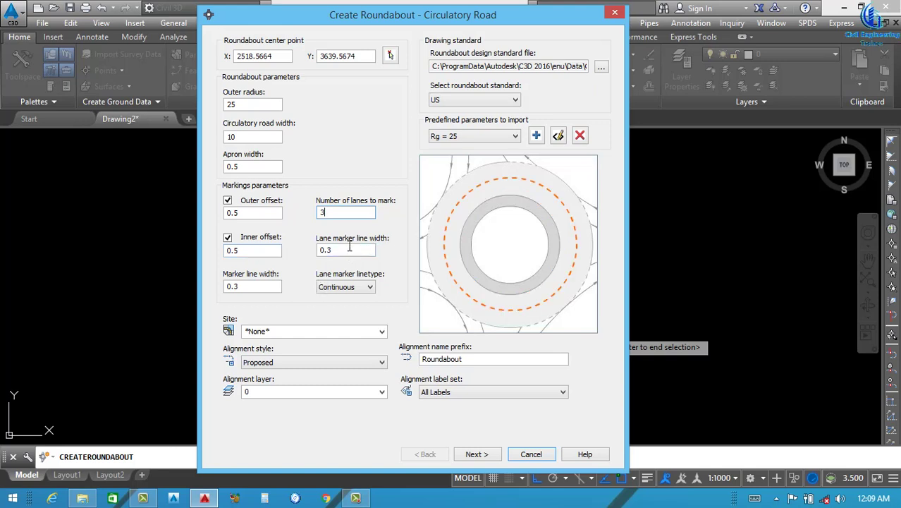
pyautogui.click(298, 331)
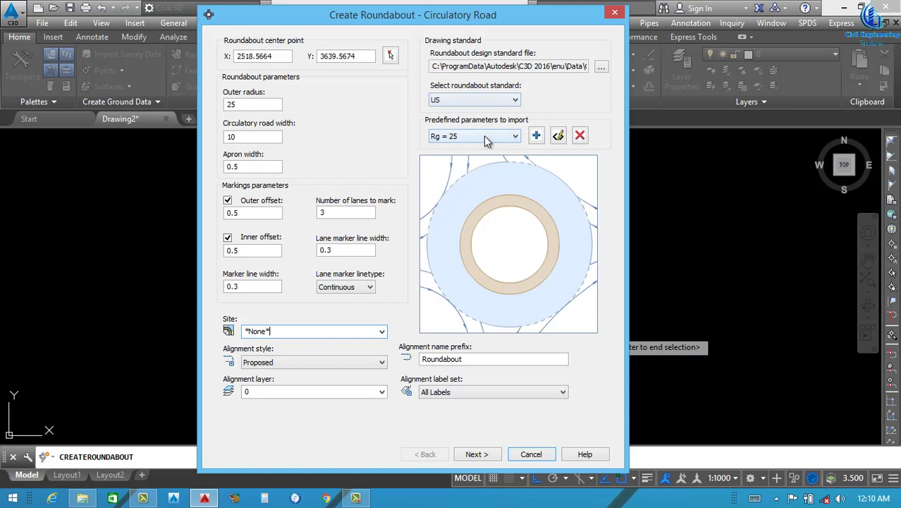
pyautogui.click(257, 105)
pyautogui.click(249, 140)
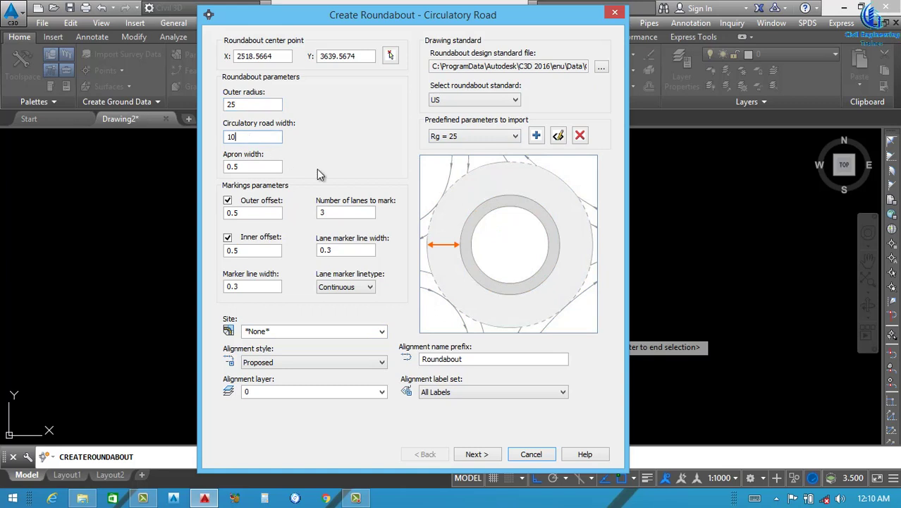
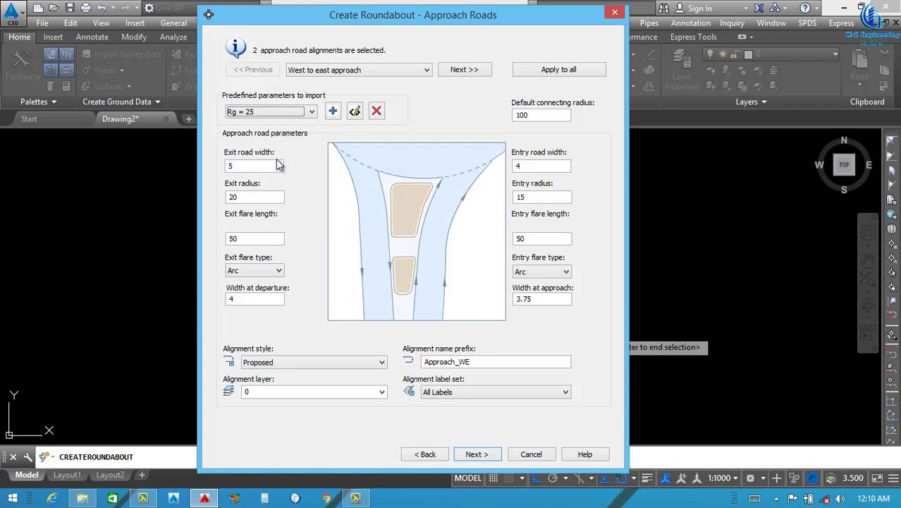
# Try Line as the exit flare type of the West to east approach and return it to Arc
pyautogui.click(255, 197)
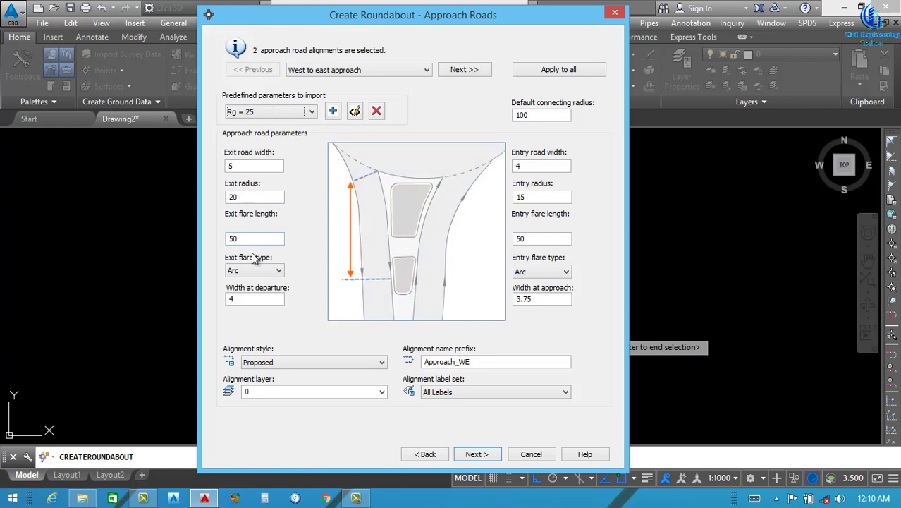
pyautogui.click(266, 273)
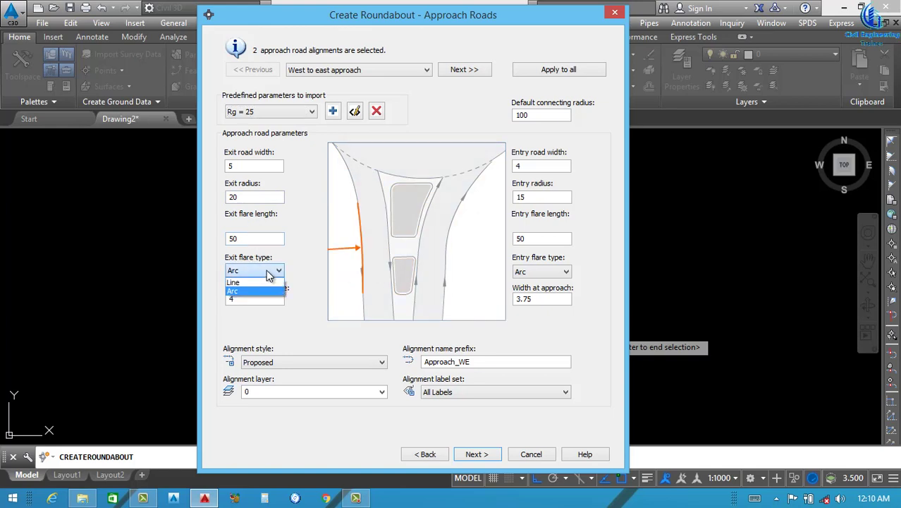
pyautogui.click(264, 282)
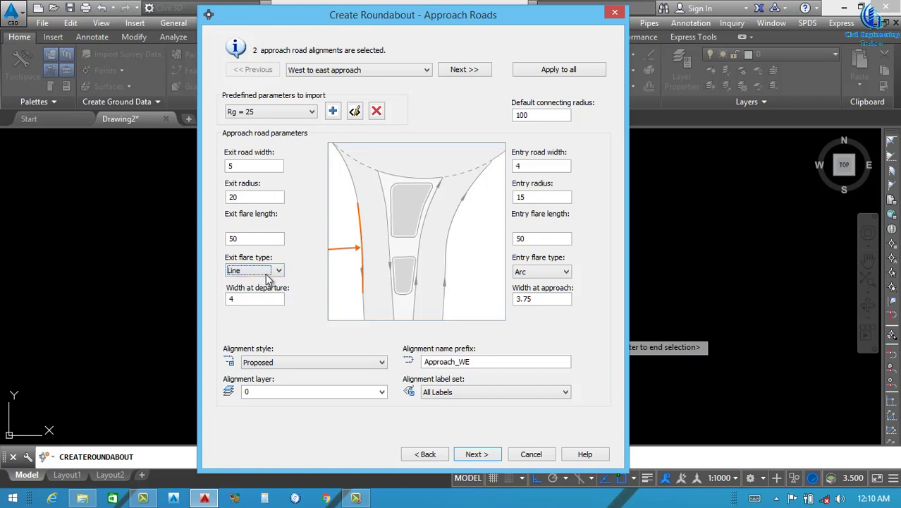
pyautogui.click(268, 274)
pyautogui.click(253, 285)
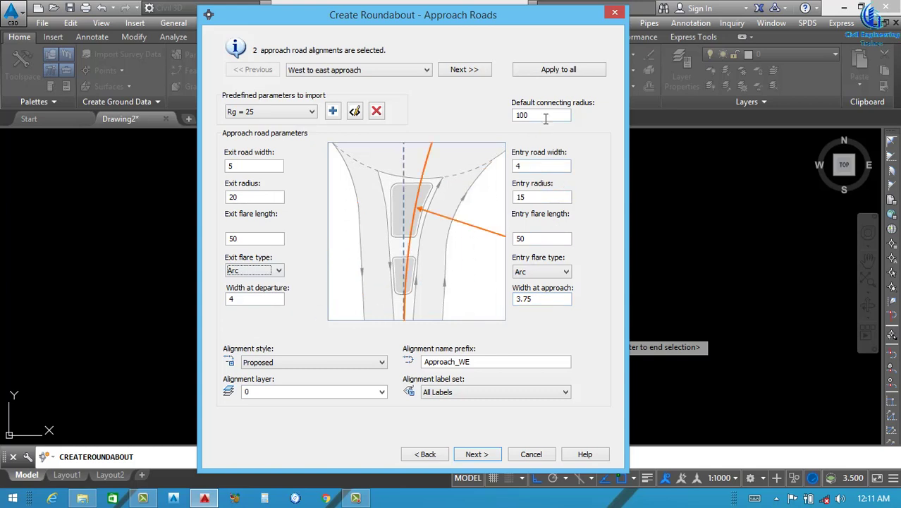
# Switch to the South to north approach and import the predefined Rg = 25 island parameters for it
pyautogui.click(462, 71)
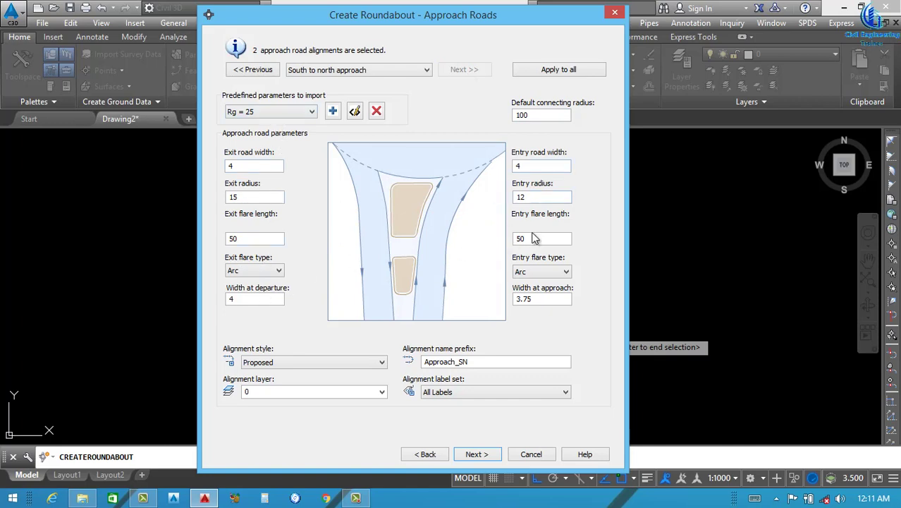
pyautogui.click(474, 454)
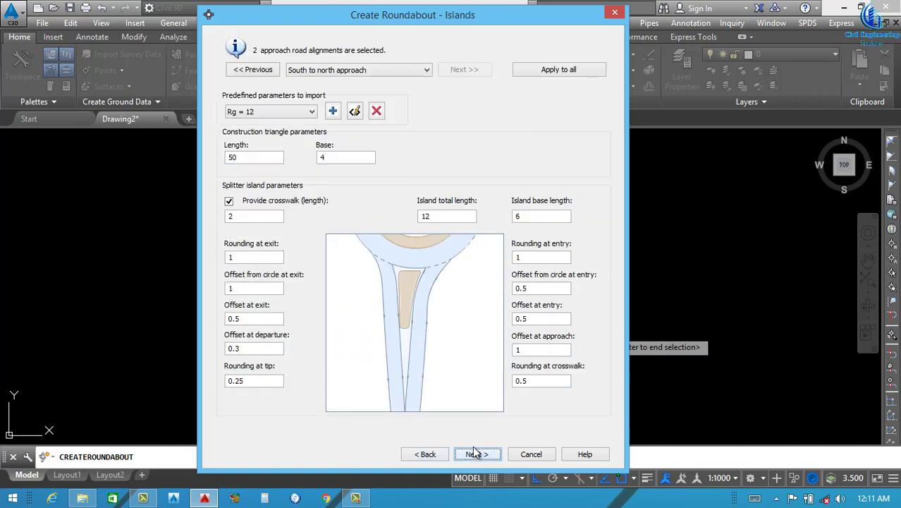
pyautogui.click(285, 111)
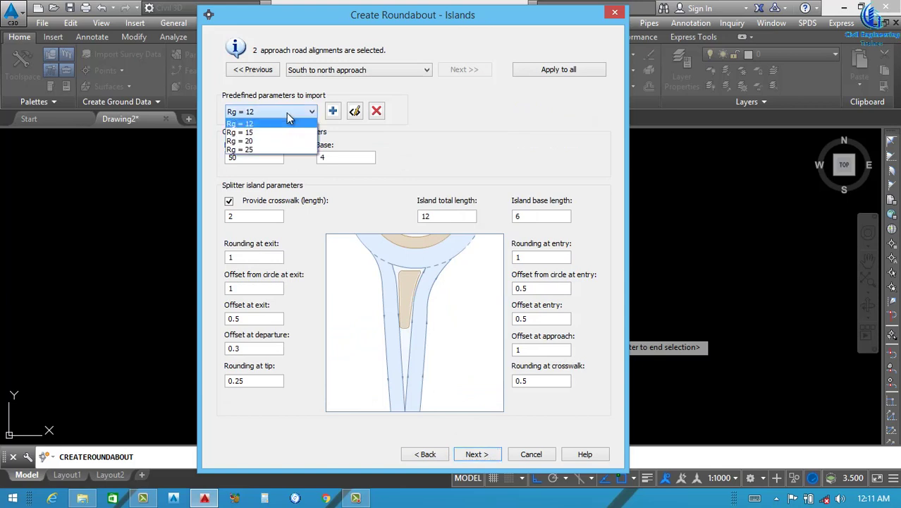
pyautogui.click(253, 148)
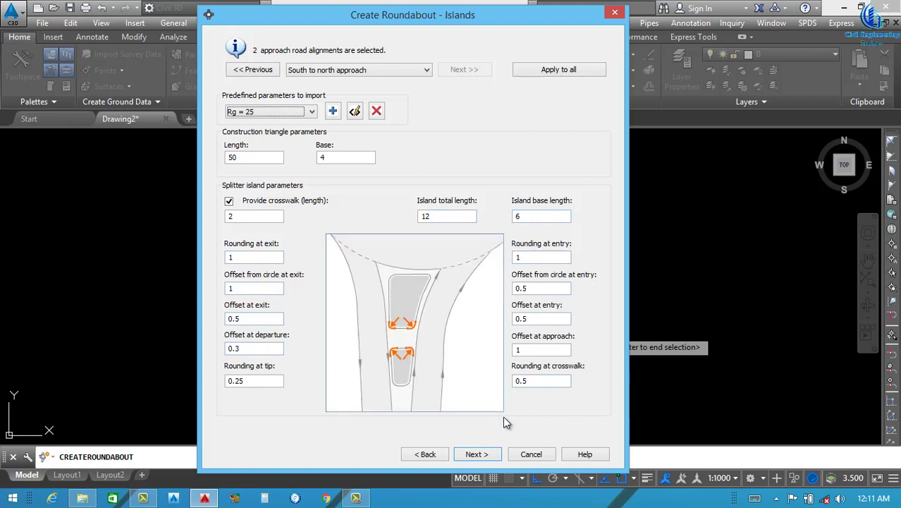
pyautogui.click(477, 455)
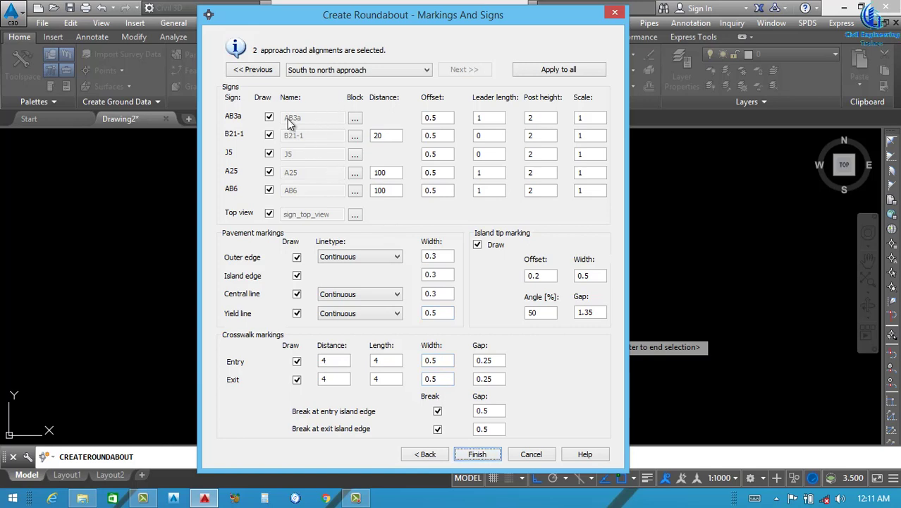
# Set the B21-1 sign's leader length to 0 and finish the wizard to generate the roundabout
pyautogui.doubleClick(479, 136)
pyautogui.write('0')
pyautogui.click(477, 455)
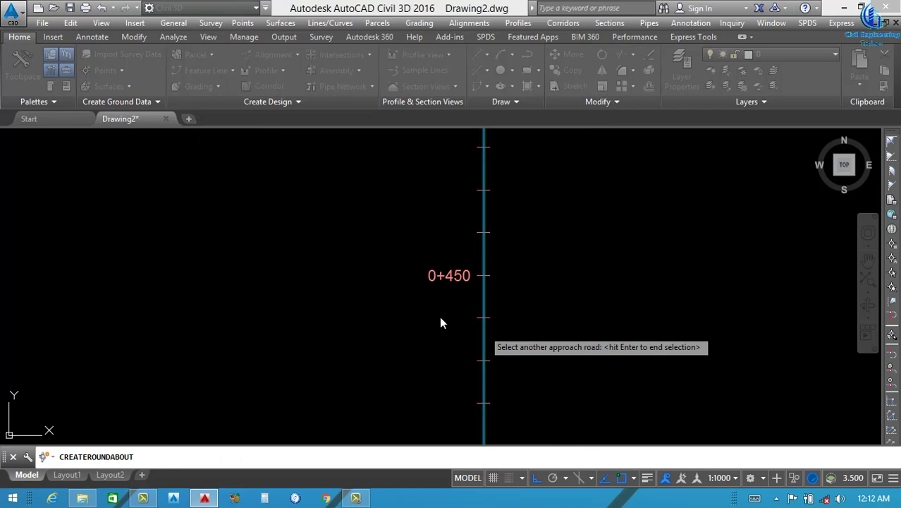
pyautogui.press('Return')
# Examine the generated roundabout where the two roads cross, including its west and south approaches
pyautogui.click(393, 344)
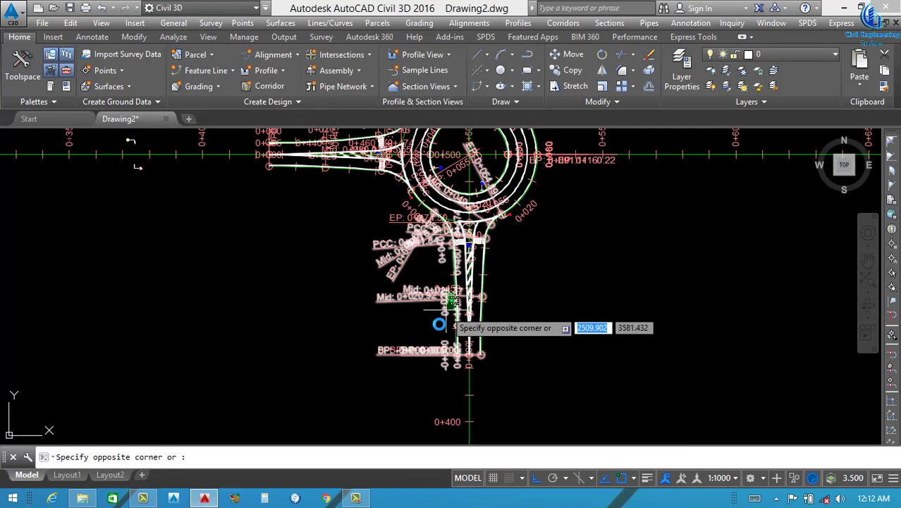
pyautogui.scroll(-3, 432, 295)
pyautogui.scroll(2, 451, 254)
pyautogui.scroll(-4, 409, 307)
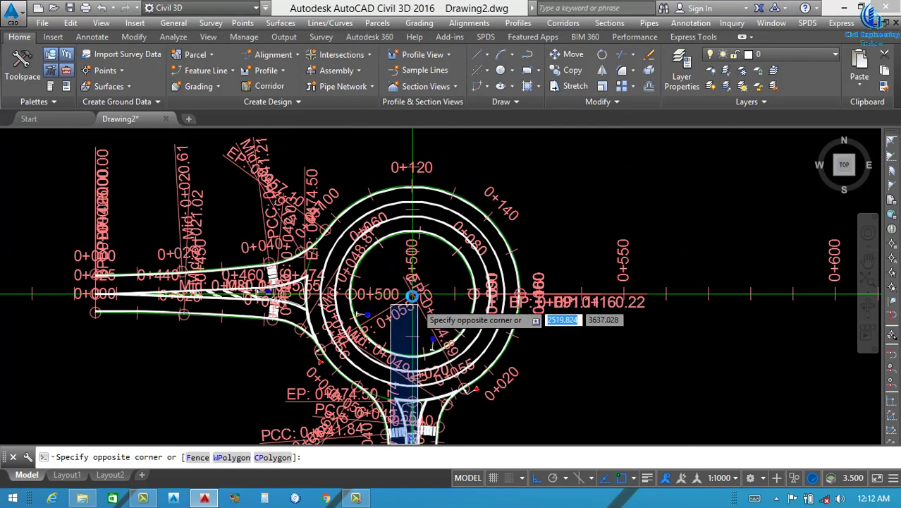
pyautogui.scroll(4, 402, 310)
pyautogui.press('Escape')
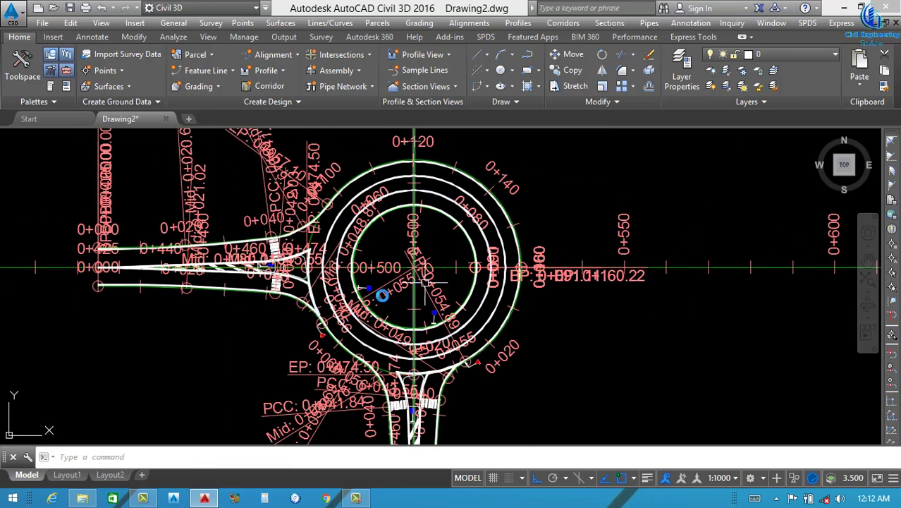
# Try annotation scales of 1:500 and 1:250 for the drawing and check the roundabout's labels
pyautogui.click(737, 478)
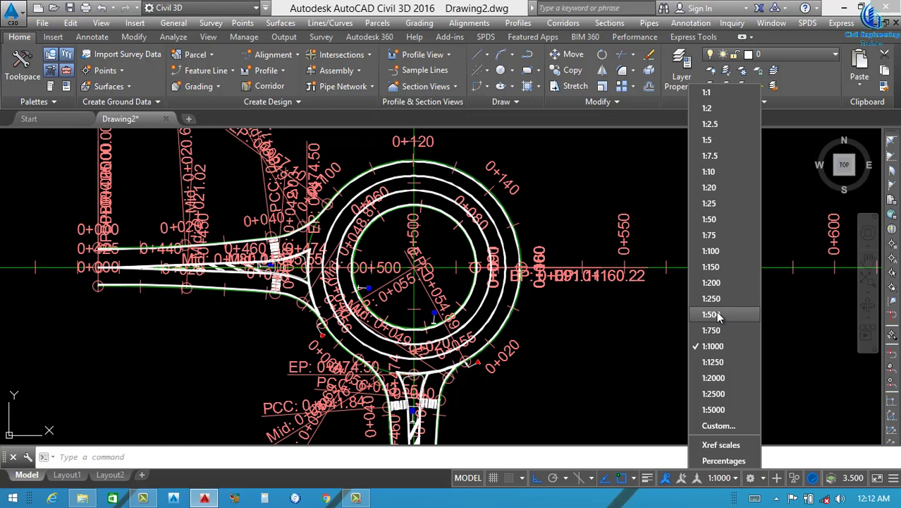
pyautogui.click(713, 314)
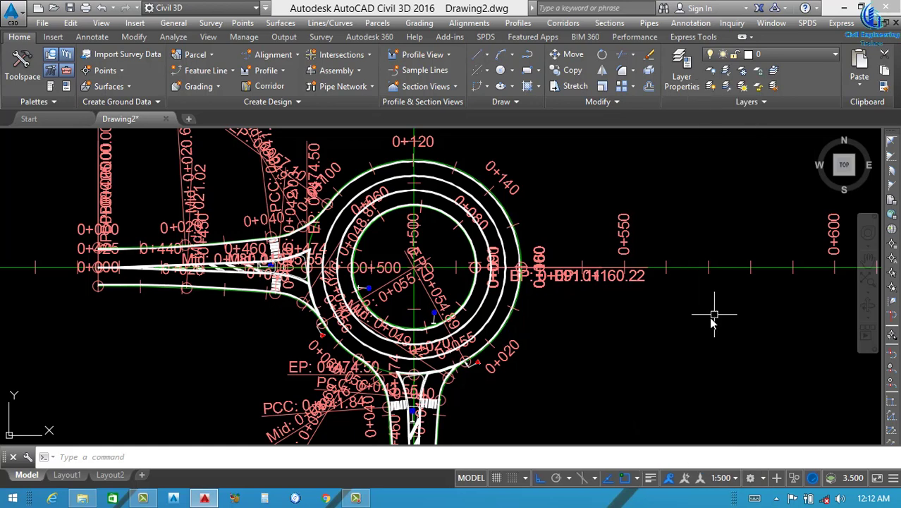
pyautogui.click(729, 478)
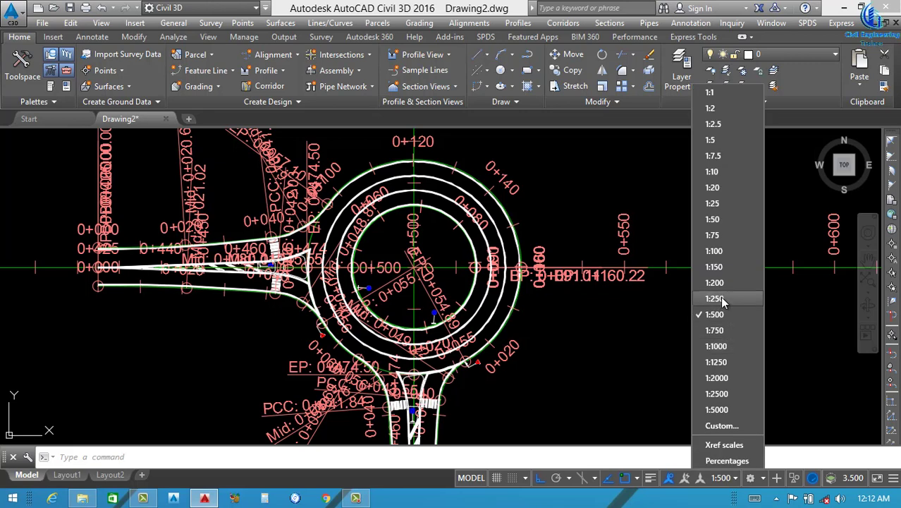
pyautogui.click(721, 298)
pyautogui.scroll(-5, 521, 308)
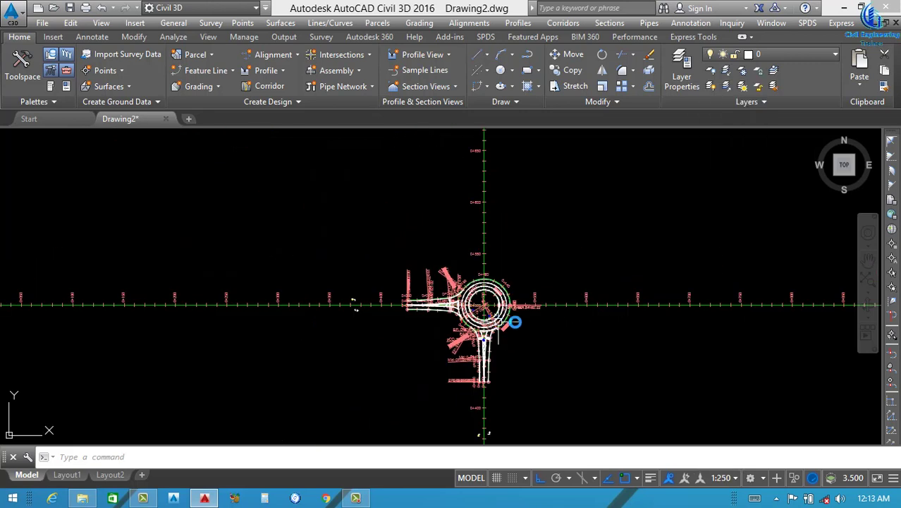
pyautogui.scroll(4, 511, 318)
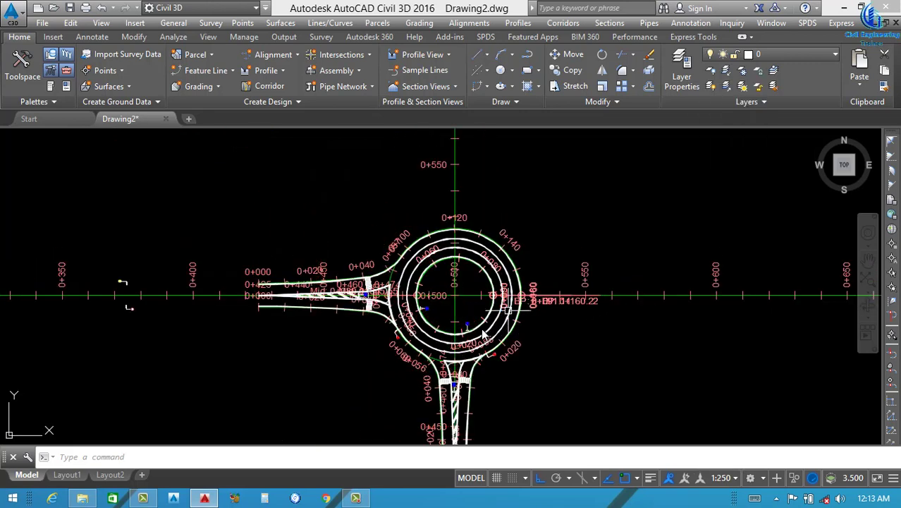
pyautogui.scroll(3, 432, 349)
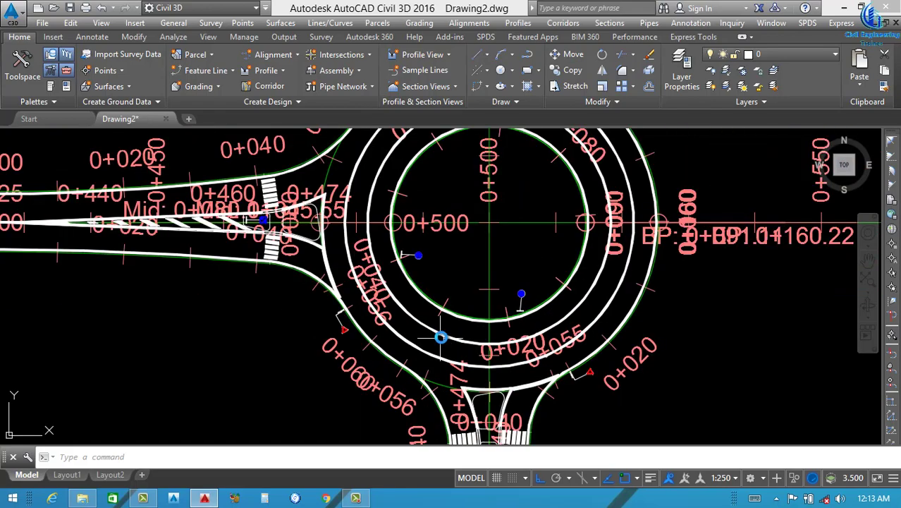
# Change the linetype of the two lane-marking circles in the roundabout's circulatory roadway to the hidden linetype
pyautogui.scroll(-3, 477, 320)
pyautogui.scroll(5, 502, 313)
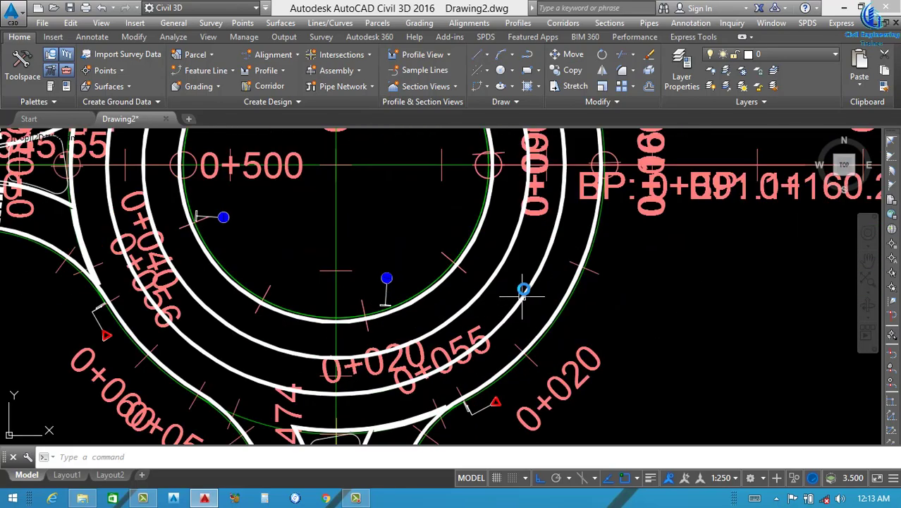
pyautogui.click(510, 276)
pyautogui.click(500, 268)
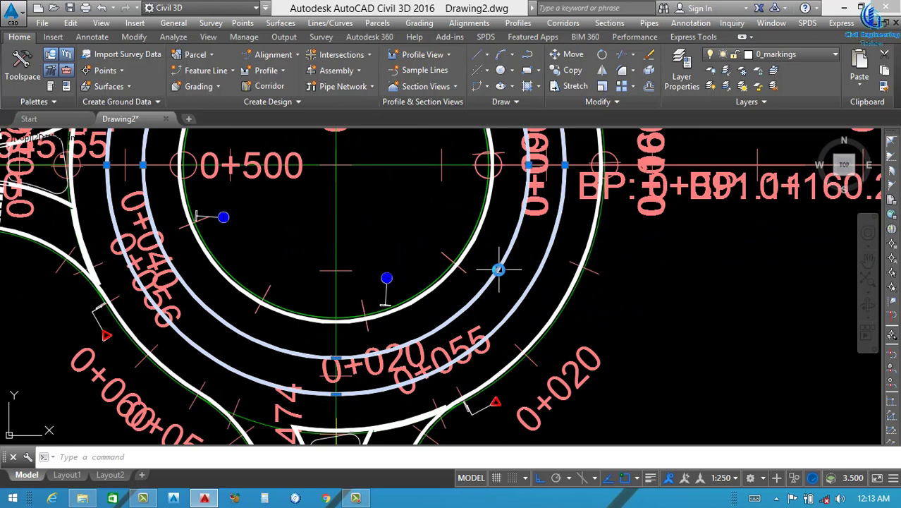
pyautogui.hotkey('ctrl', '1')
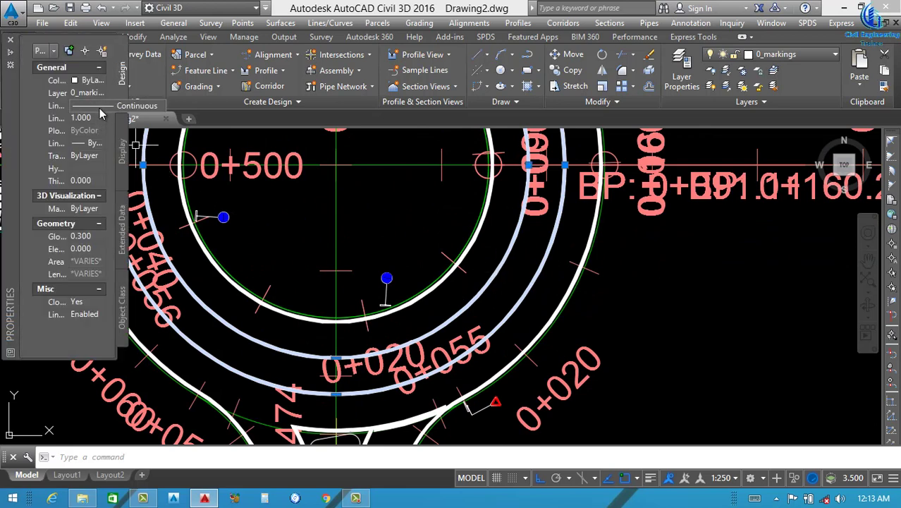
pyautogui.click(99, 118)
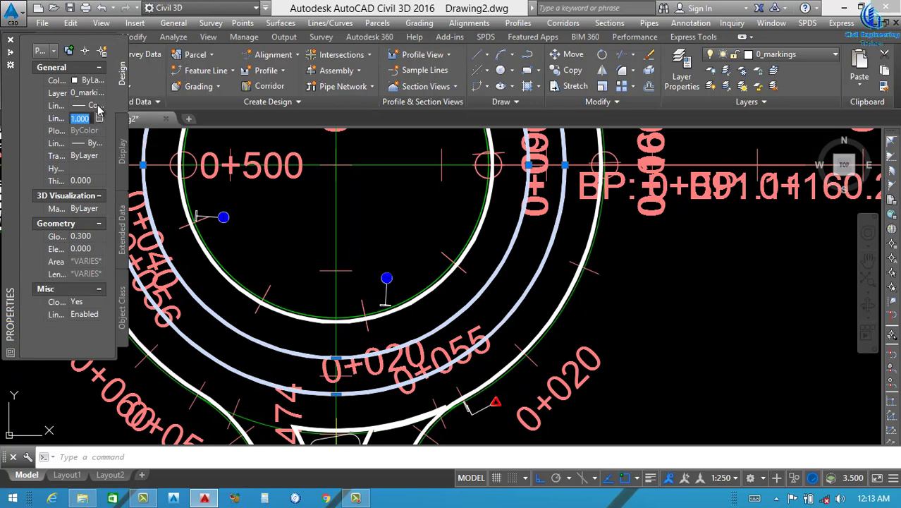
pyautogui.click(95, 105)
pyautogui.click(100, 105)
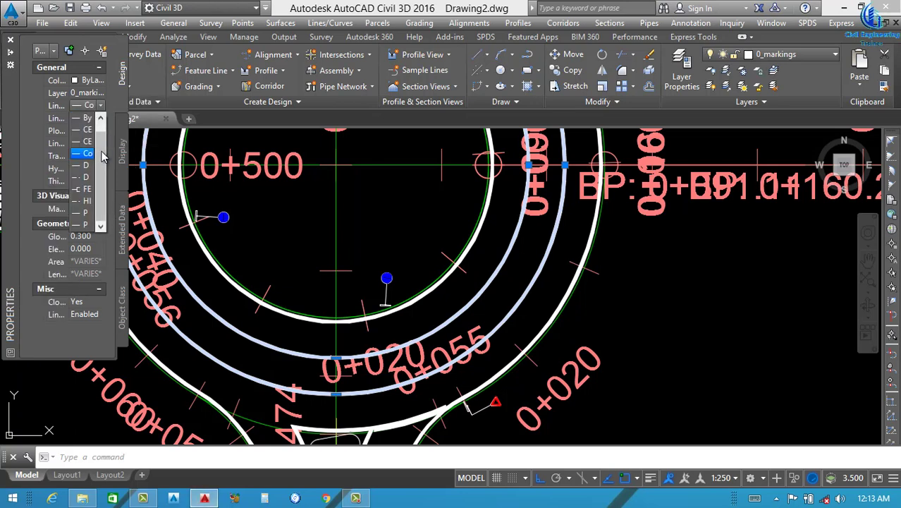
pyautogui.click(83, 203)
# Set the linetype scale of the two lane-marking circles to 15 and deselect them
pyautogui.click(81, 118)
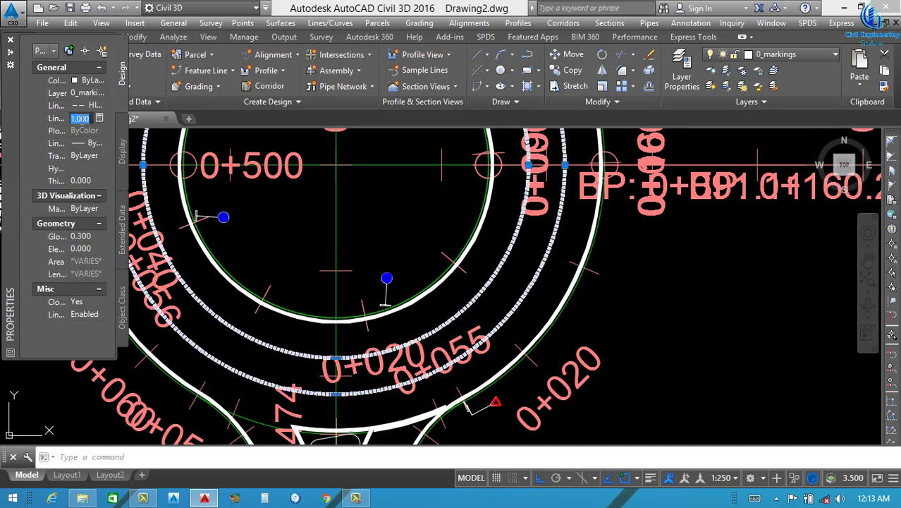
pyautogui.write('15')
pyautogui.press('Return')
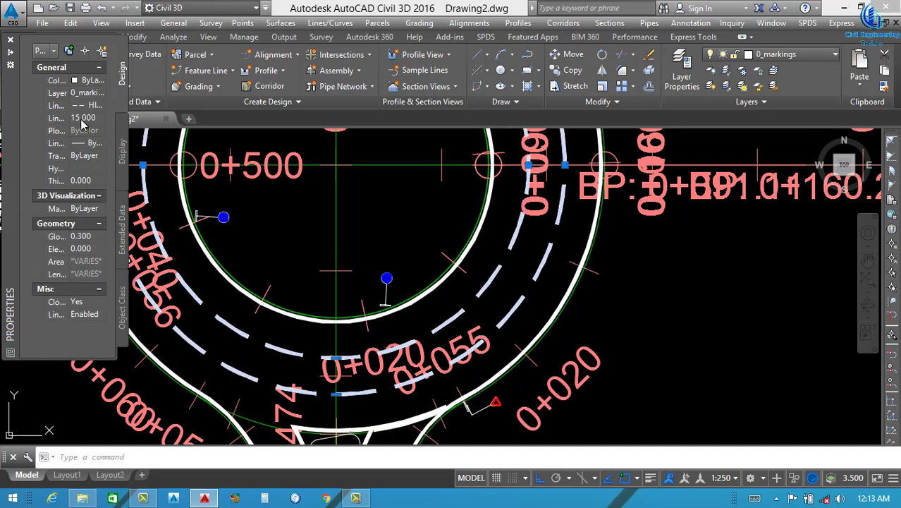
pyautogui.click(10, 39)
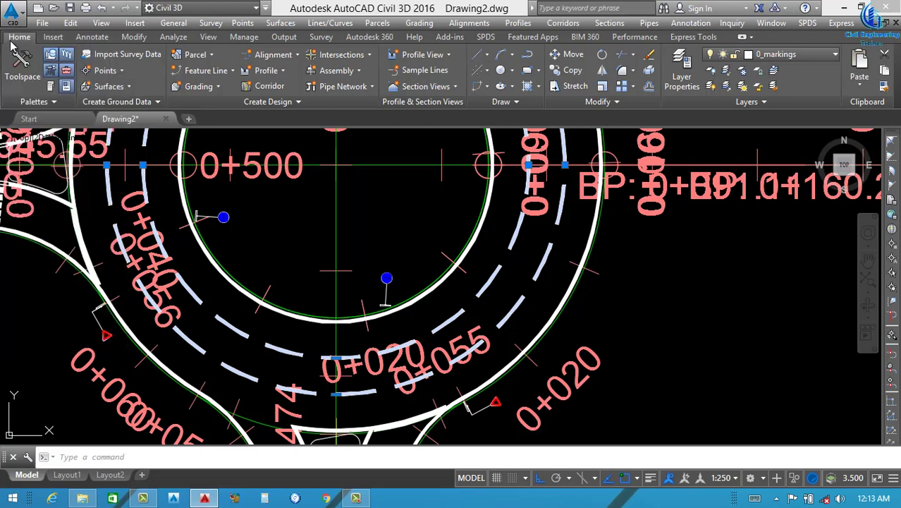
pyautogui.scroll(-8, 435, 266)
pyautogui.press('Escape')
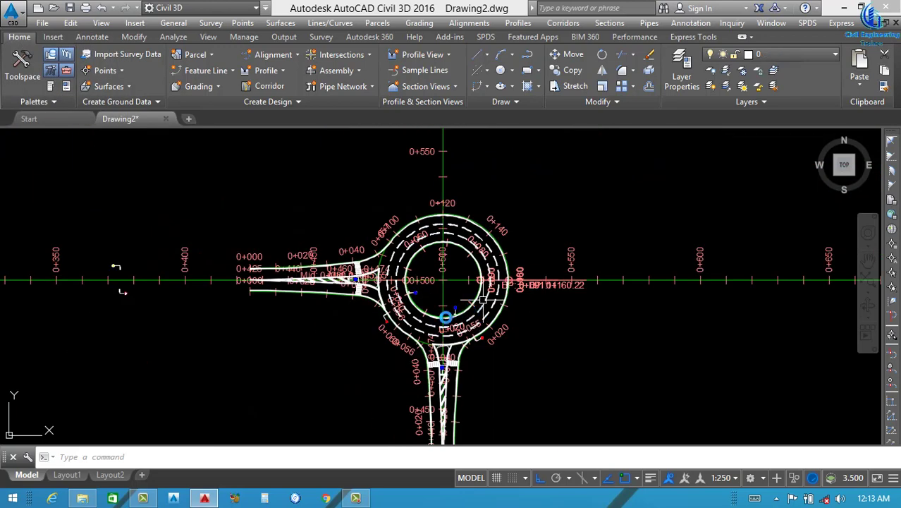
# Set the drawing's annotation scale to 1:150
pyautogui.scroll(2, 392, 343)
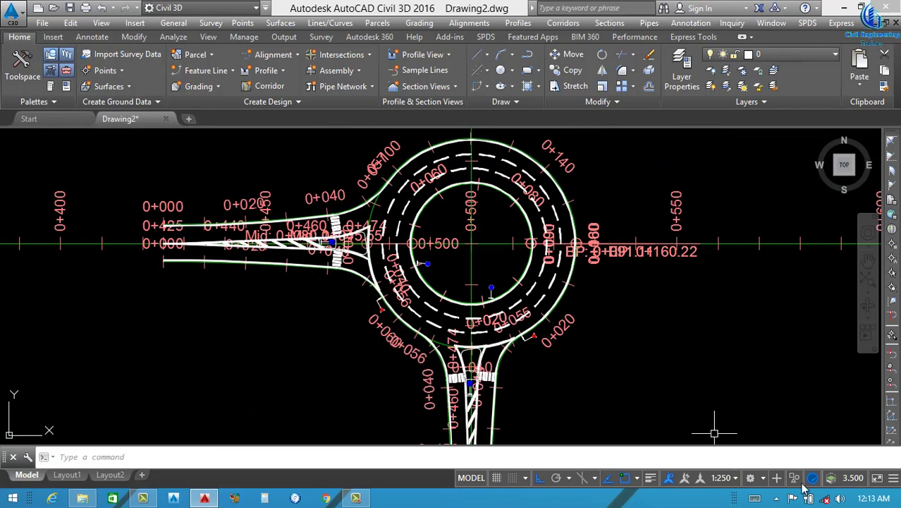
pyautogui.click(721, 478)
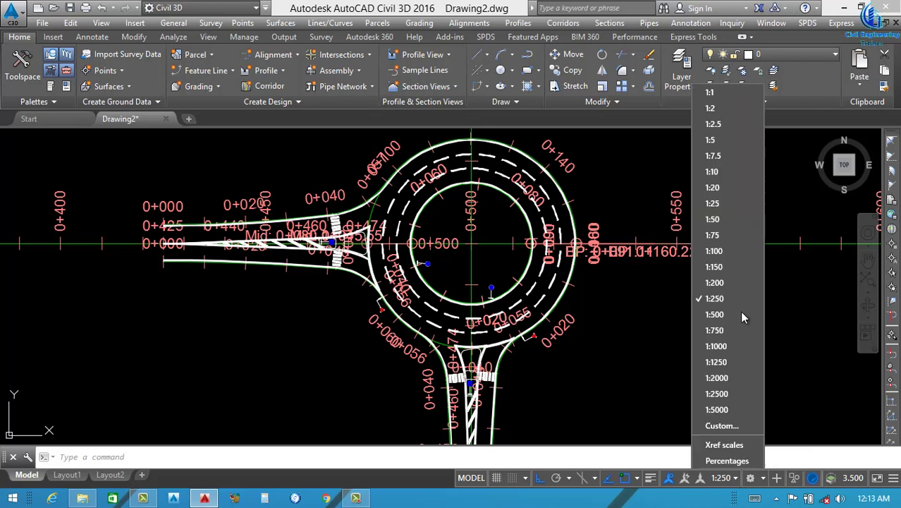
pyautogui.click(723, 266)
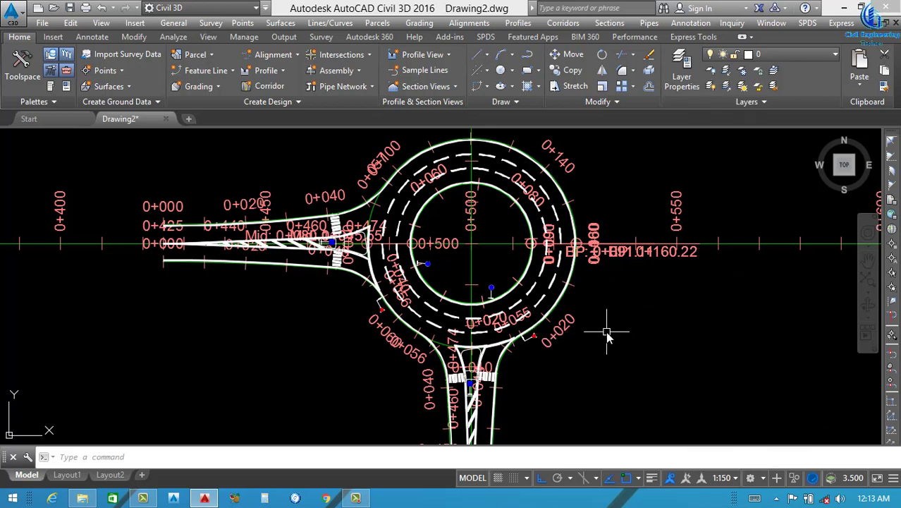
pyautogui.scroll(-5, 482, 332)
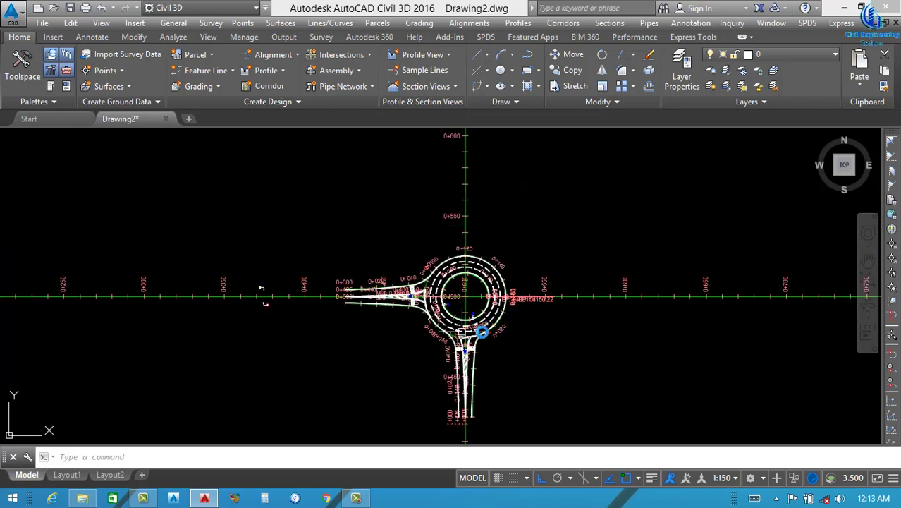
pyautogui.scroll(2, 502, 305)
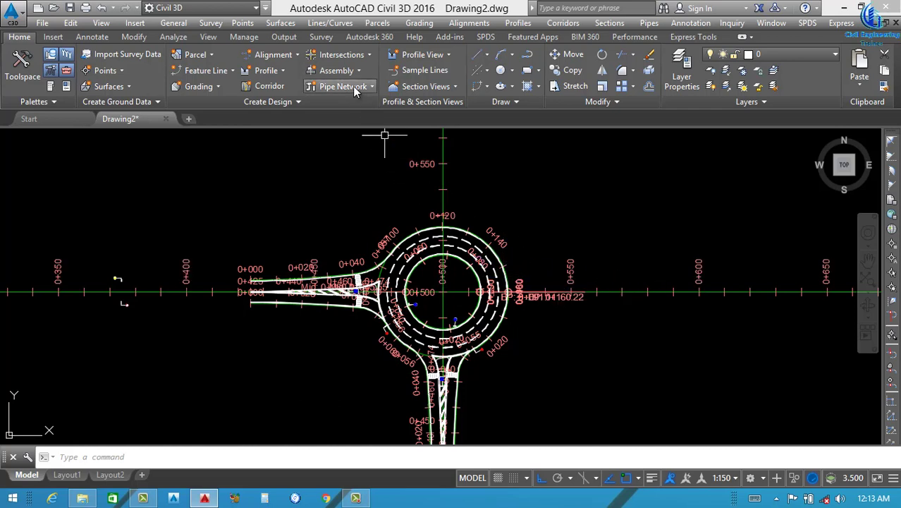
# Start adding approaches to the roundabout, using the inner circle alignment as circular area and the horizontal and vertical road alignments as approach roads
pyautogui.click(367, 55)
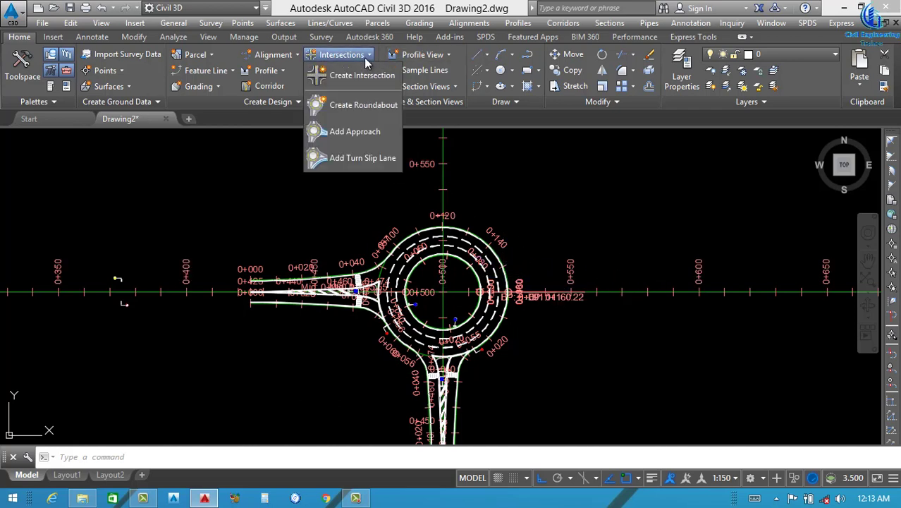
pyautogui.click(357, 133)
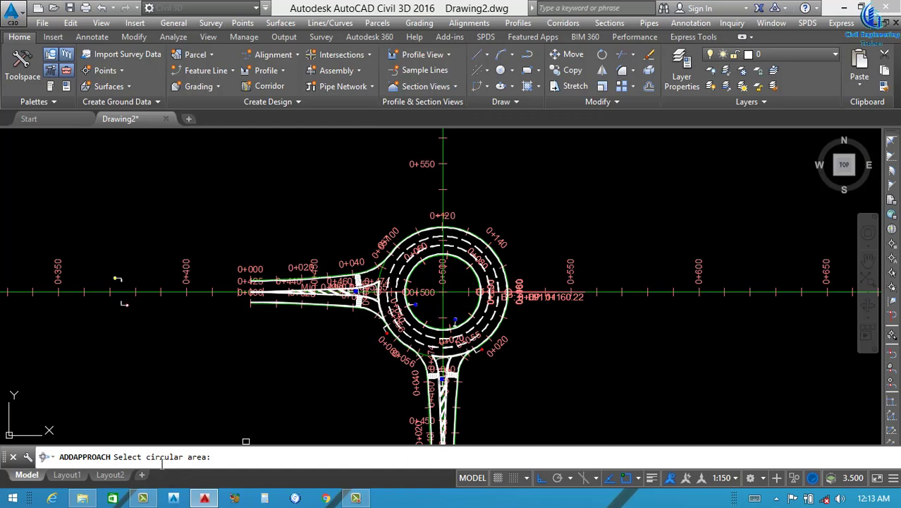
pyautogui.scroll(5, 497, 293)
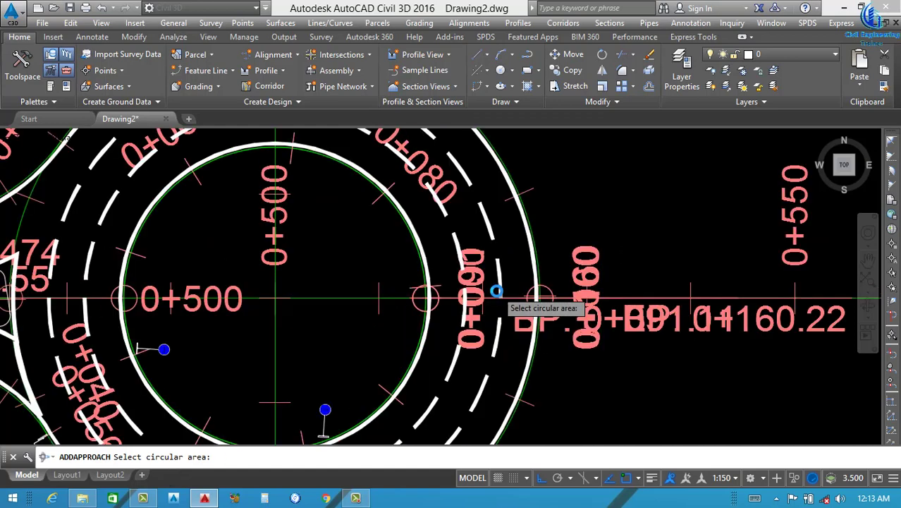
pyautogui.scroll(3, 388, 333)
pyautogui.click(342, 341)
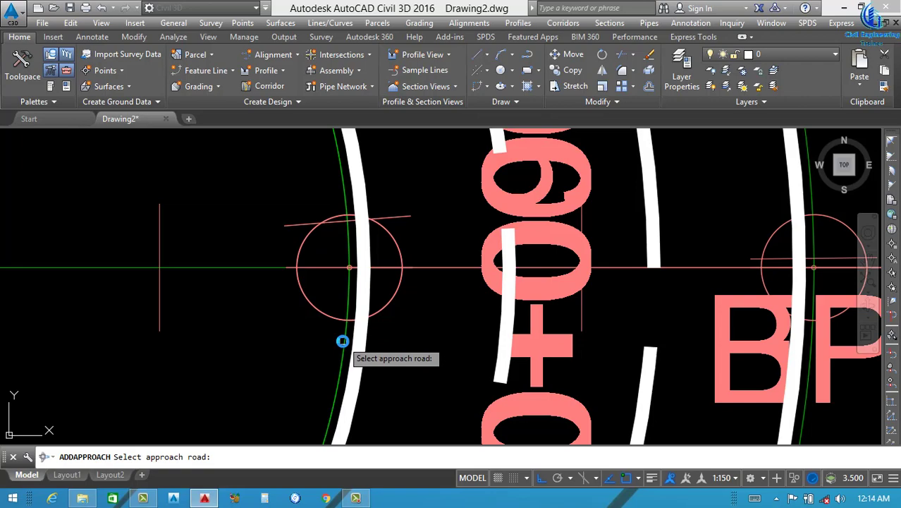
pyautogui.scroll(-6, 402, 302)
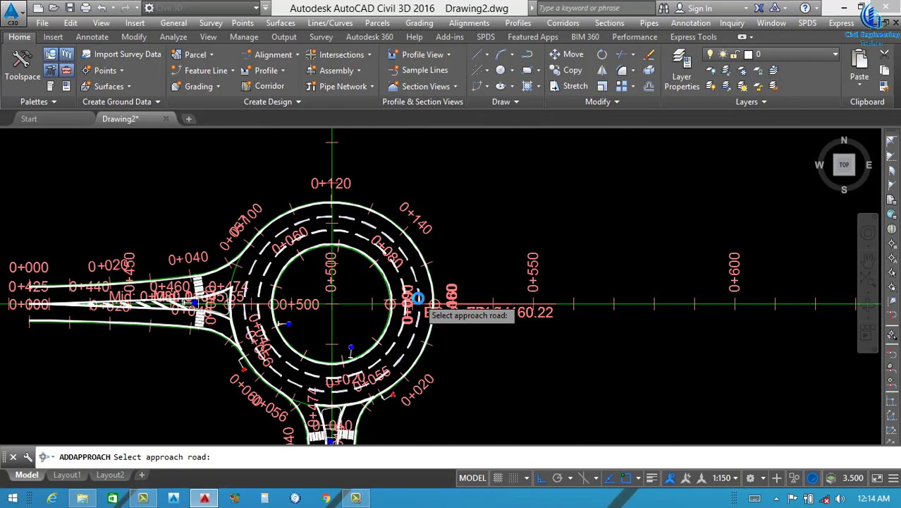
pyautogui.scroll(-4, 418, 299)
pyautogui.scroll(4, 557, 300)
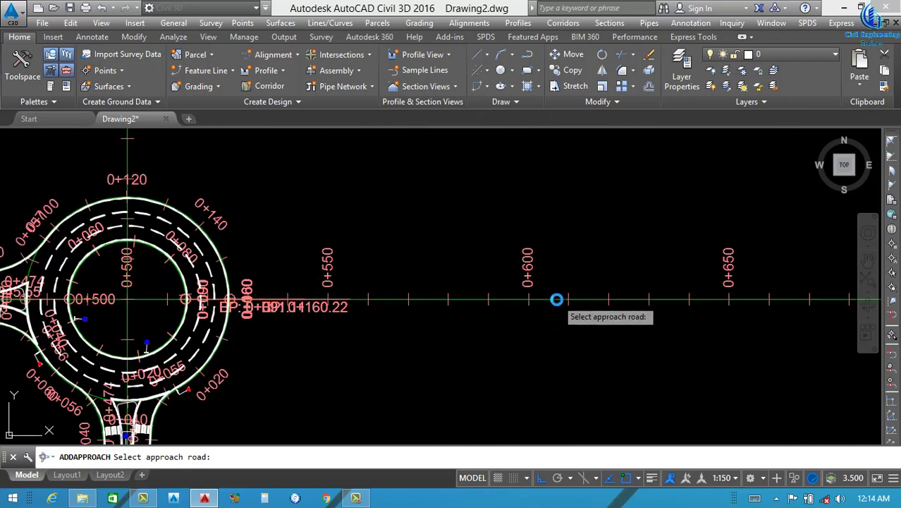
pyautogui.click(557, 299)
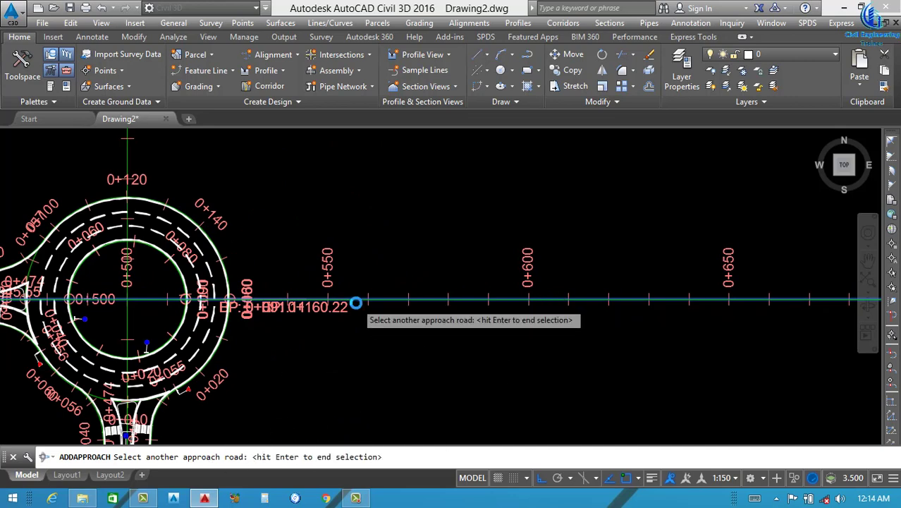
pyautogui.scroll(-4, 356, 302)
pyautogui.scroll(4, 283, 413)
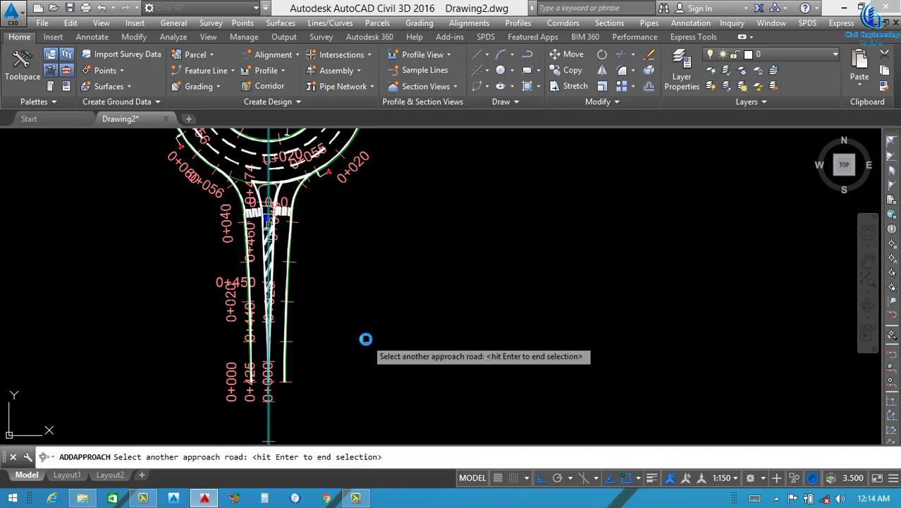
pyautogui.press('Return')
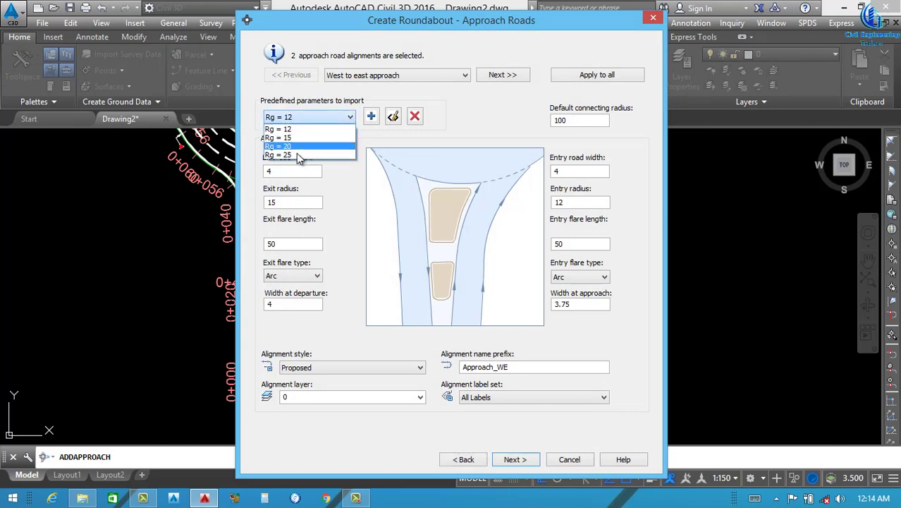
# Import the predefined Rg = 25 approach road parameters for the West to east approach and proceed through South to north to the island settings
pyautogui.click(291, 155)
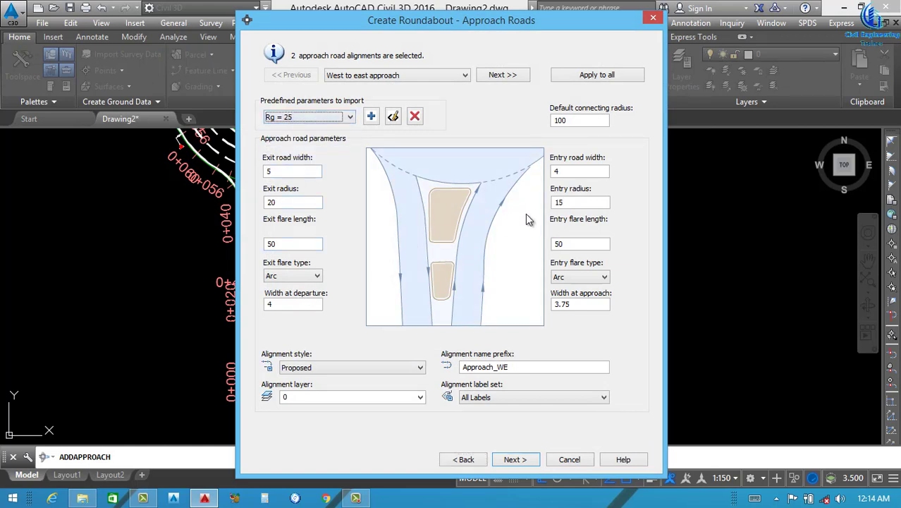
pyautogui.click(502, 75)
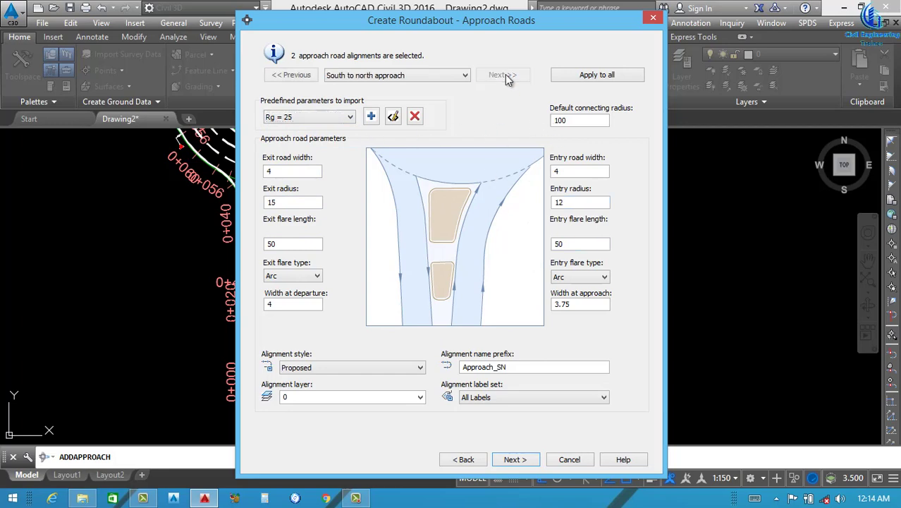
pyautogui.click(514, 460)
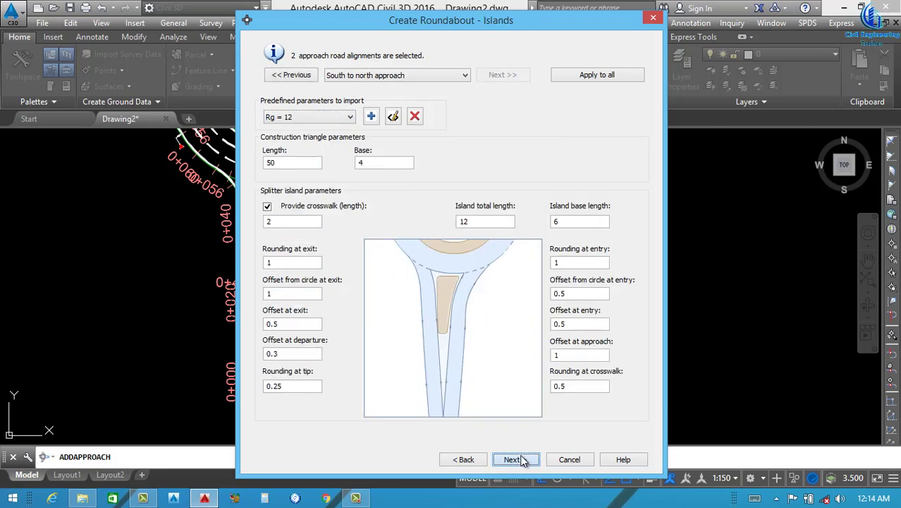
# Import the predefined Rg = 25 island parameters for the South to north approach and proceed to the markings and signs settings
pyautogui.click(305, 116)
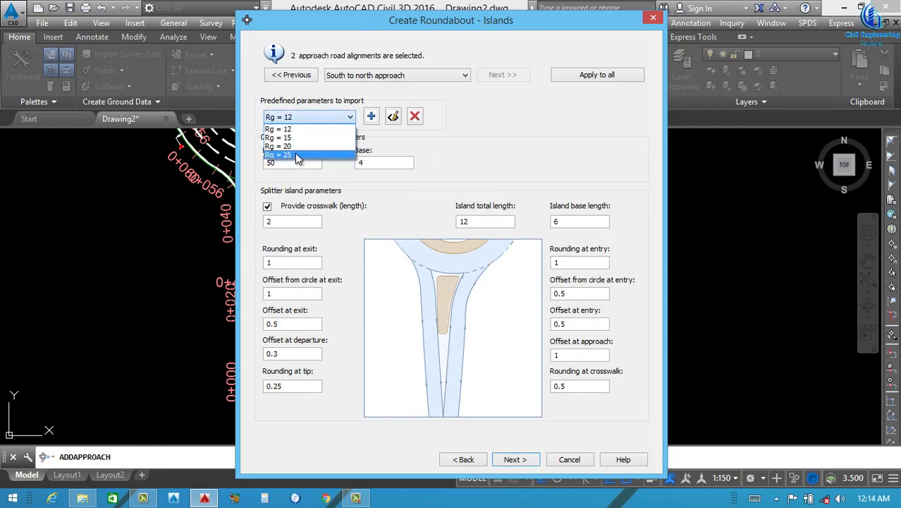
pyautogui.click(296, 151)
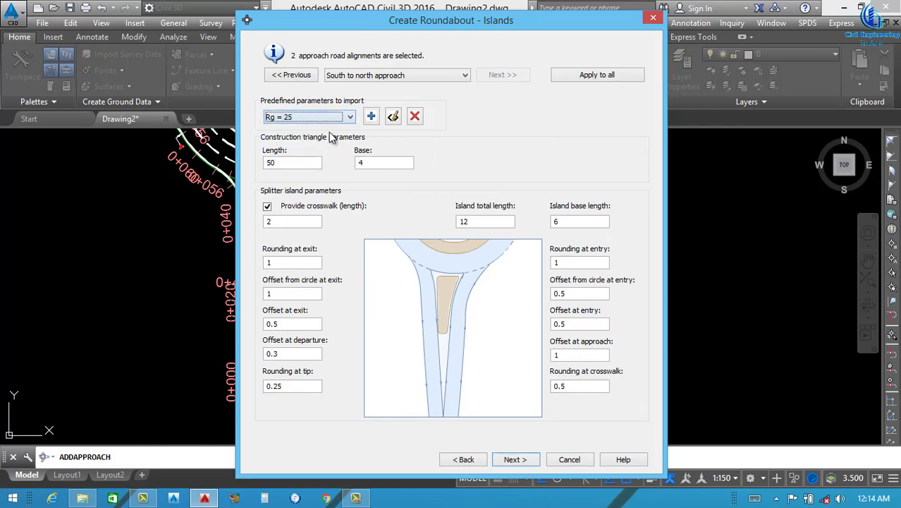
pyautogui.click(514, 460)
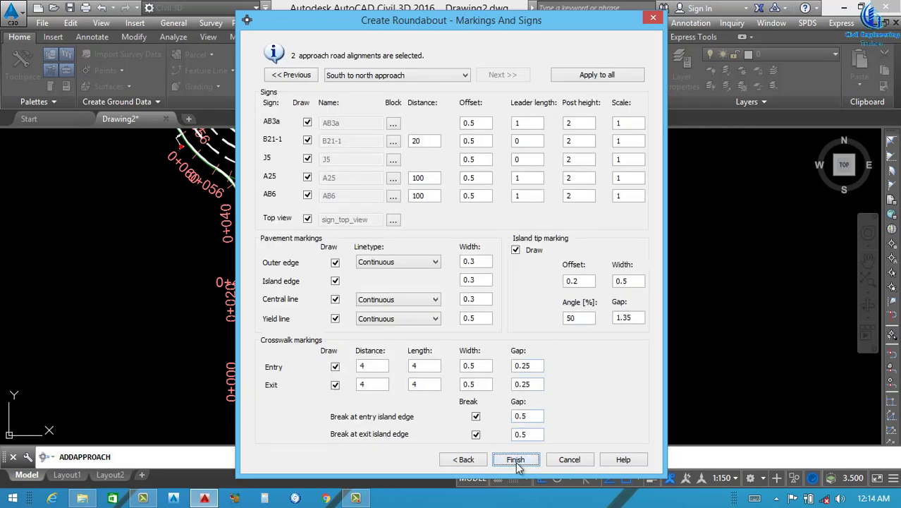
# Generate the selected approaches with the current markings and signs settings
pyautogui.click(516, 459)
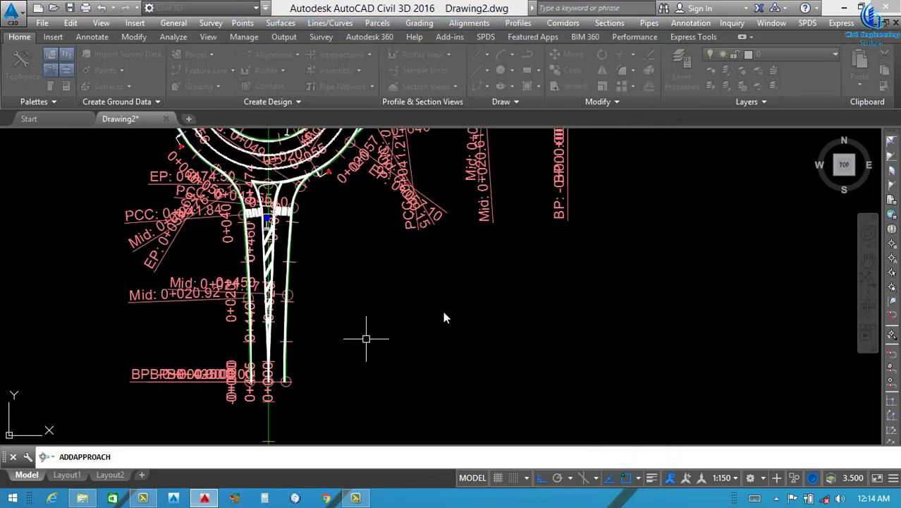
pyautogui.scroll(-5, 455, 328)
pyautogui.scroll(5, 455, 318)
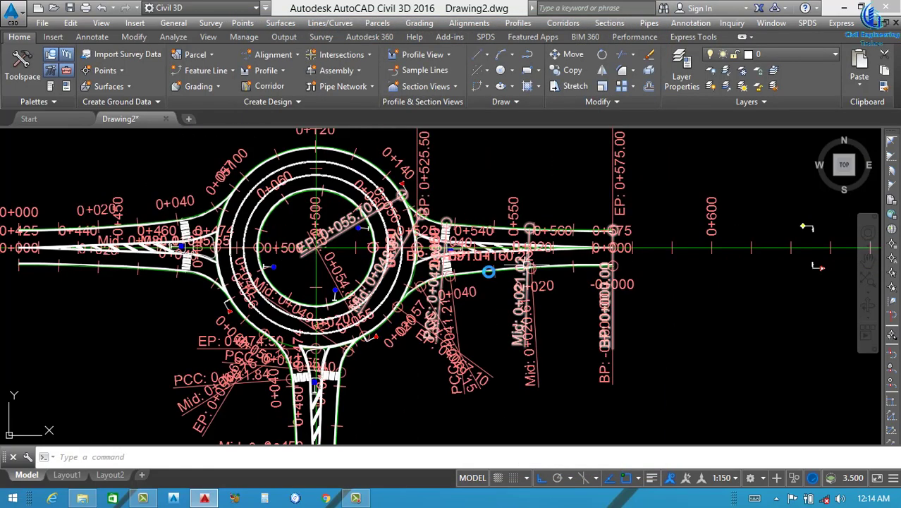
pyautogui.scroll(-4, 483, 279)
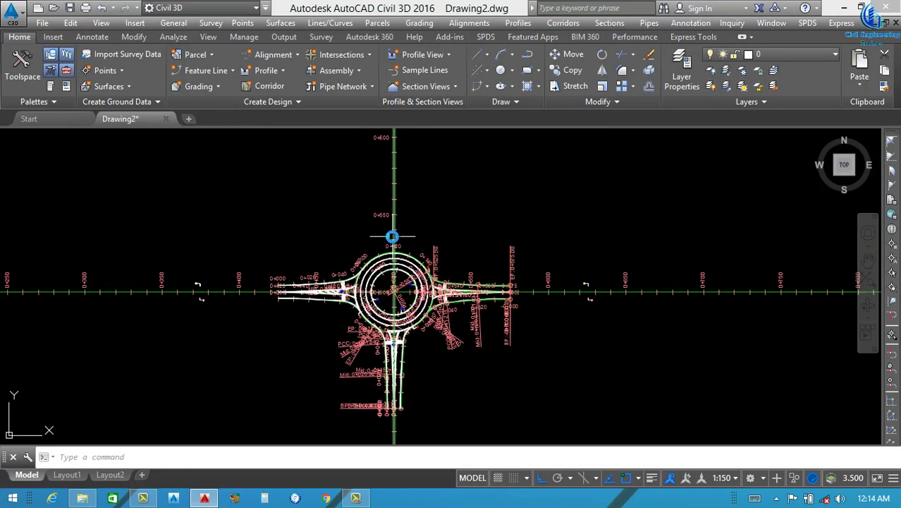
pyautogui.scroll(5, 430, 309)
pyautogui.scroll(-2, 429, 309)
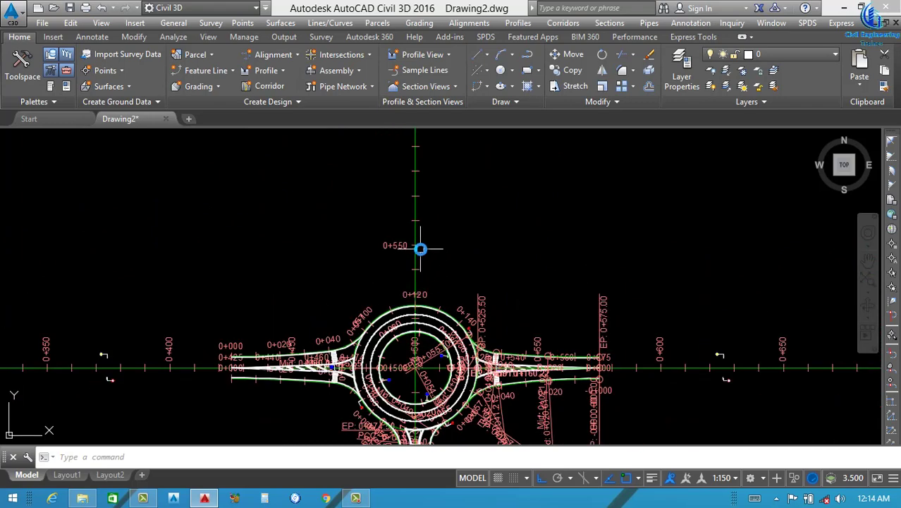
# Start adding approaches, using the outer circle alignment as circular area and the vertical and horizontal road alignments, north and west of the roundabout, as approach roads
pyautogui.click(362, 56)
pyautogui.click(364, 132)
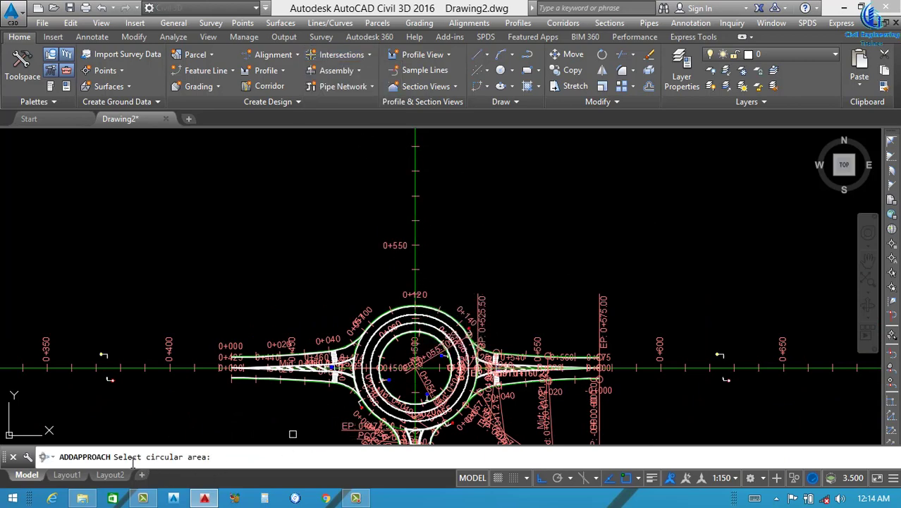
pyautogui.scroll(8, 409, 322)
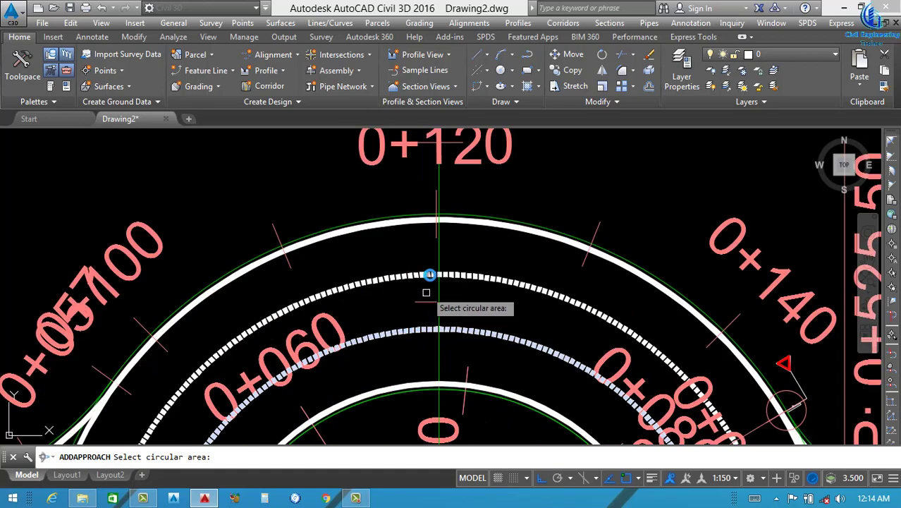
pyautogui.scroll(4, 423, 215)
pyautogui.click(405, 222)
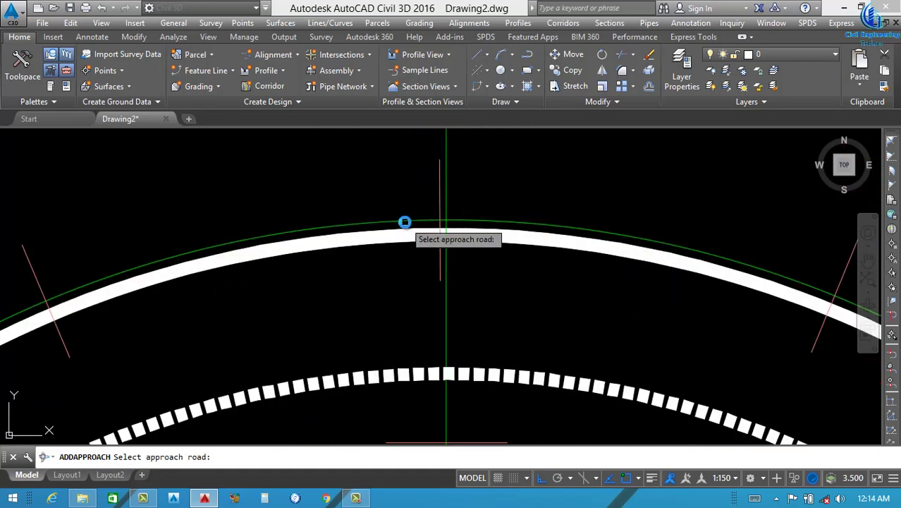
pyautogui.scroll(-6, 466, 246)
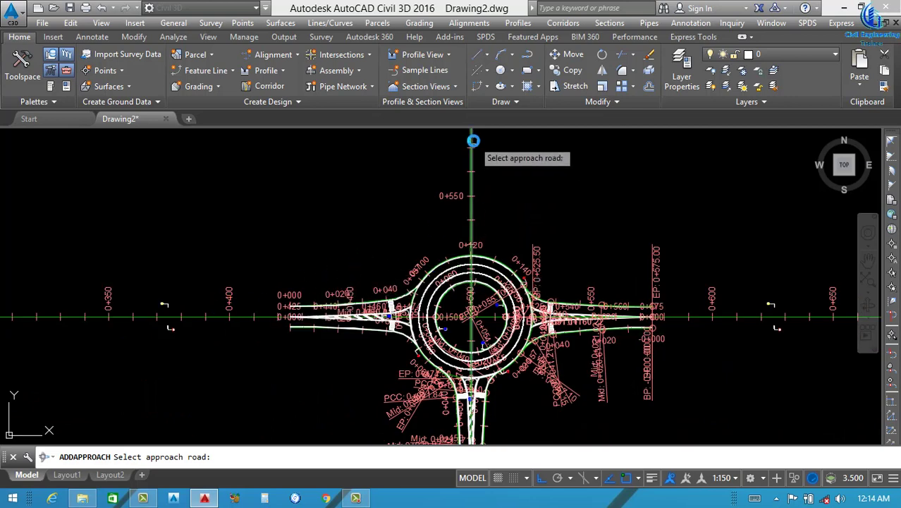
pyautogui.click(472, 140)
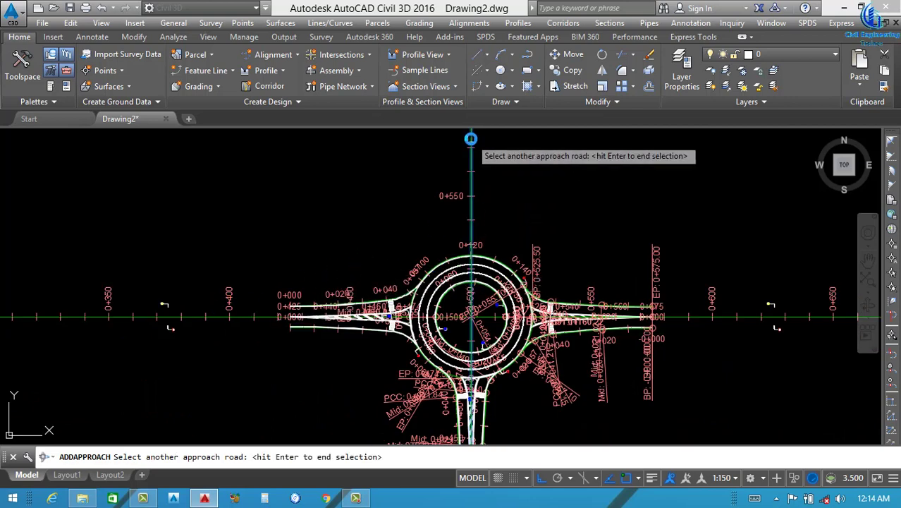
pyautogui.click(150, 313)
pyautogui.press('Return')
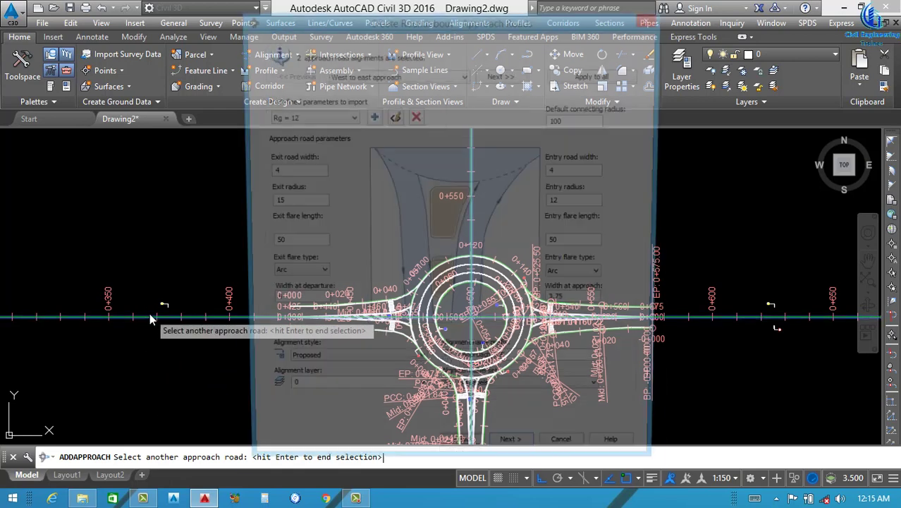
# Import the predefined Rg = 25 approach road parameters for West to east and proceed through South to north to the island settings
pyautogui.click(350, 118)
pyautogui.click(304, 158)
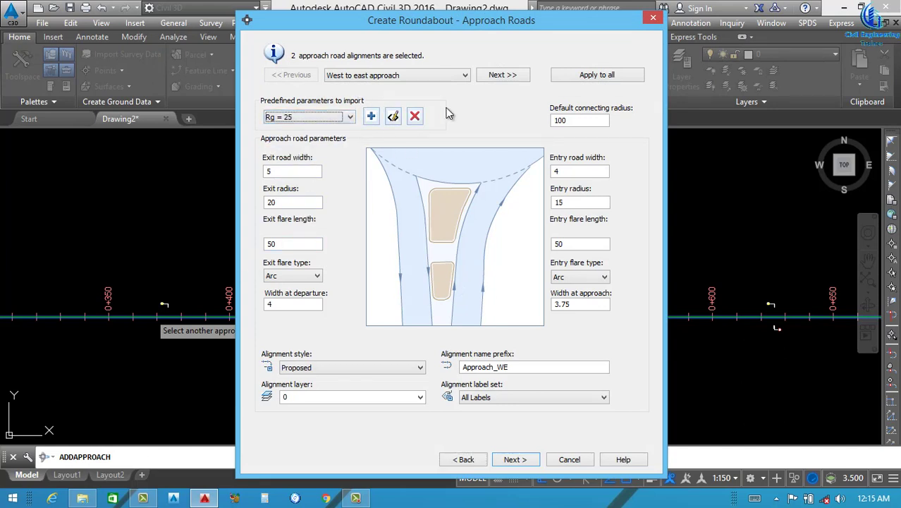
pyautogui.click(501, 76)
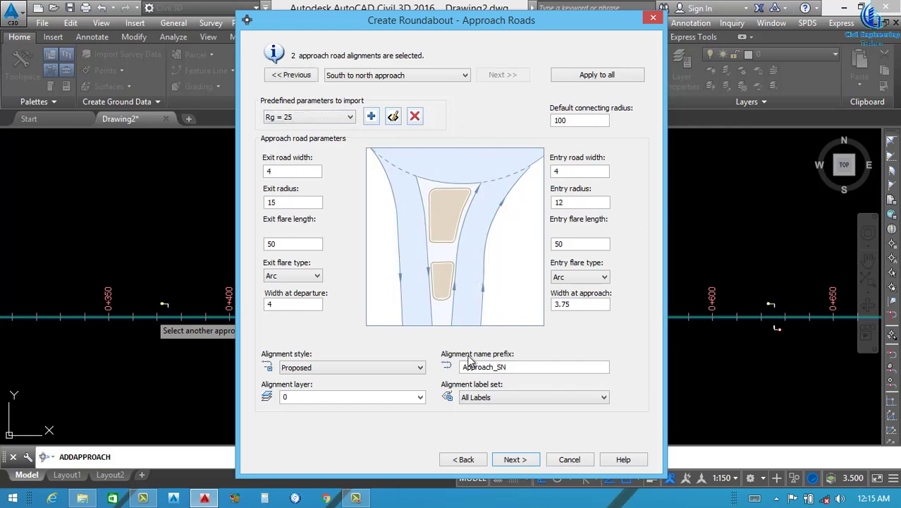
pyautogui.click(515, 460)
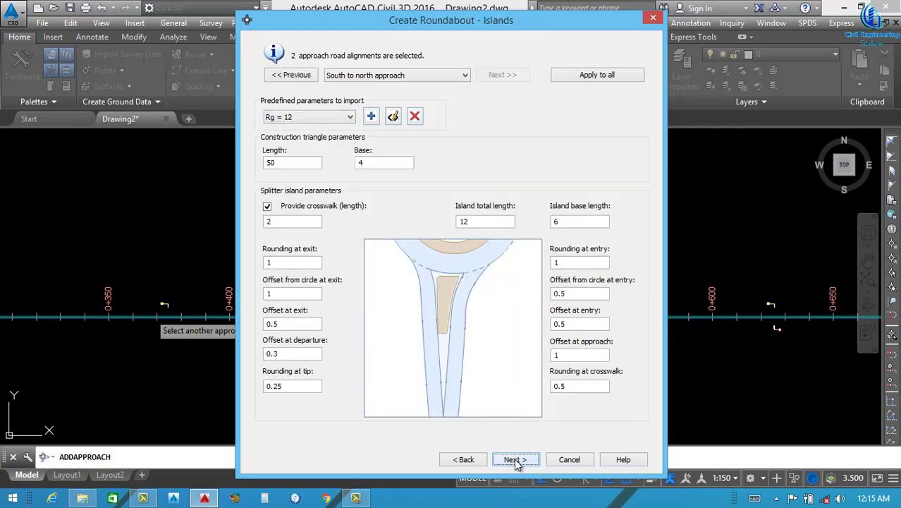
# Import the predefined Rg = 25 island parameters for South to north and generate the approaches with the current markings and signs settings
pyautogui.click(331, 118)
pyautogui.click(297, 161)
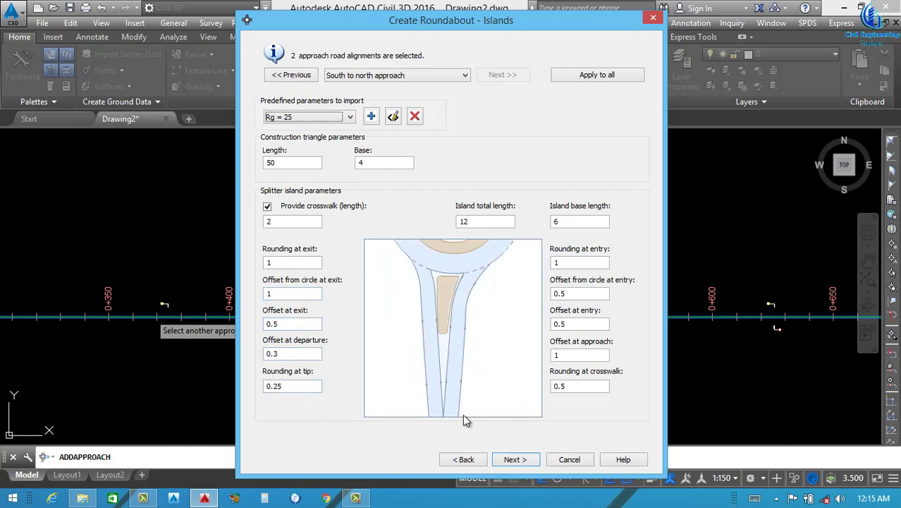
pyautogui.click(510, 460)
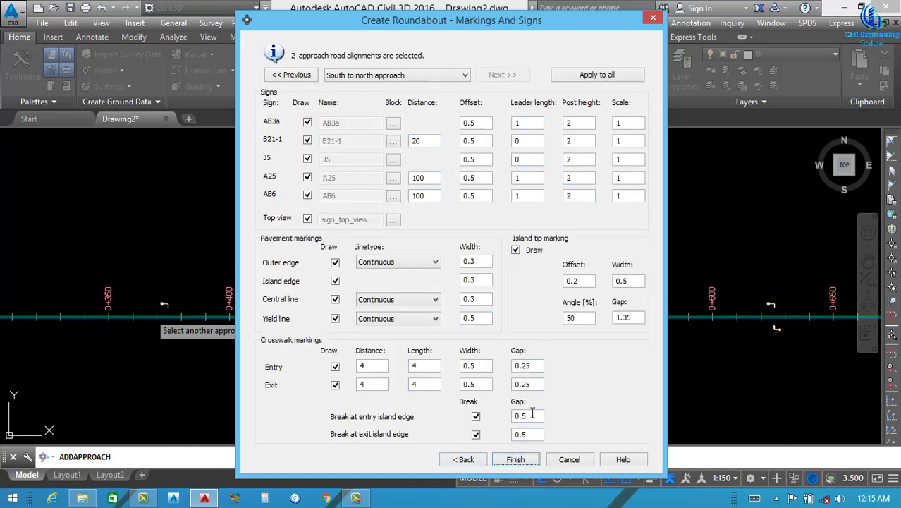
pyautogui.click(515, 460)
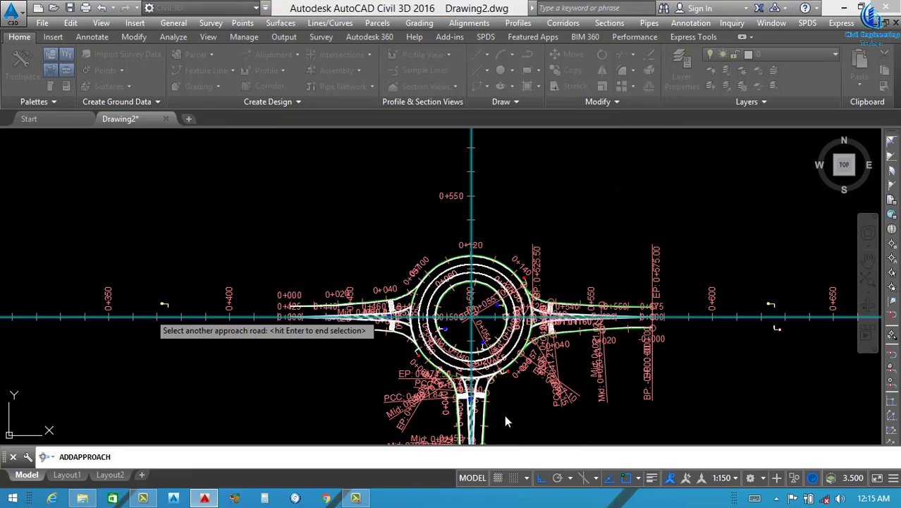
pyautogui.press('Return')
pyautogui.scroll(-2, 427, 302)
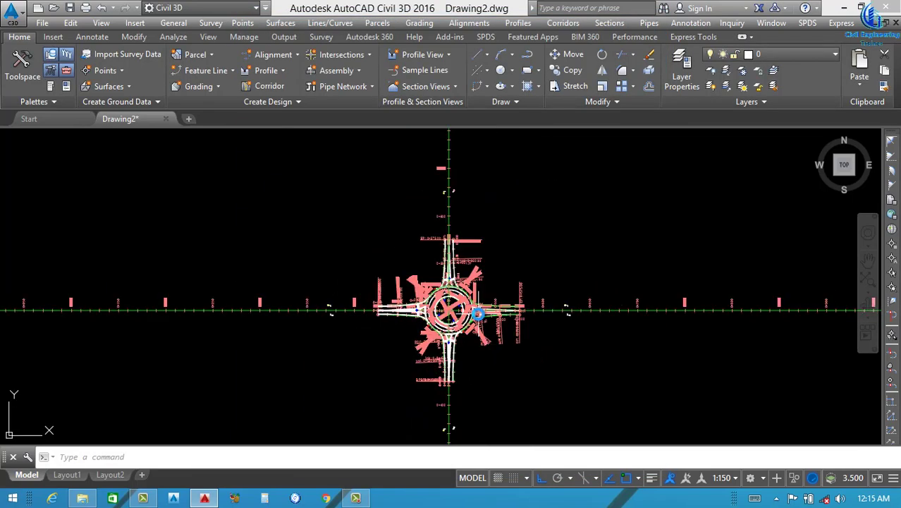
pyautogui.scroll(5, 437, 314)
pyautogui.scroll(2, 426, 327)
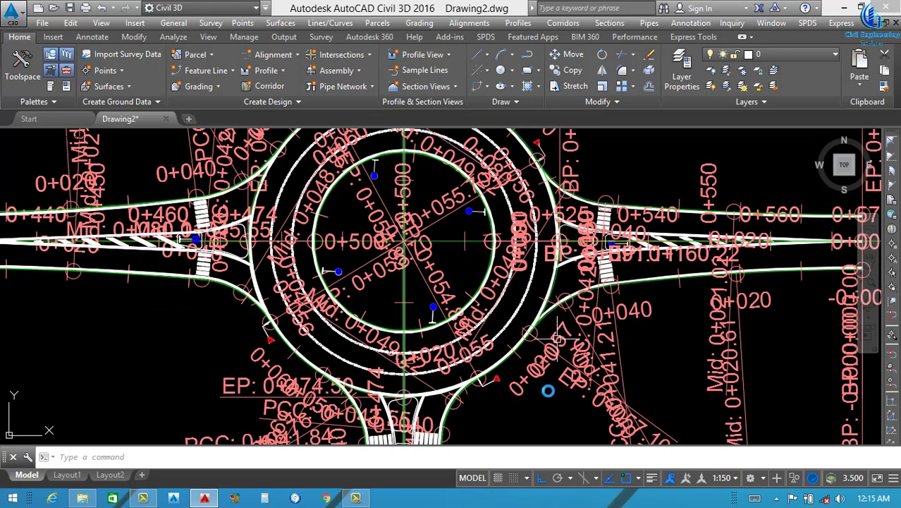
pyautogui.scroll(-2, 501, 355)
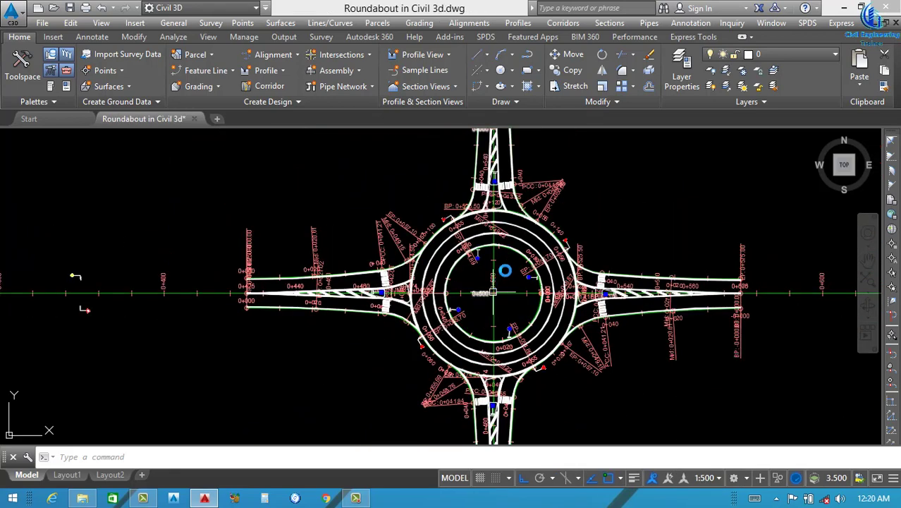
# Set the linetype scale of the two circular lane markings inside the roundabout to 15
pyautogui.scroll(4, 539, 228)
pyautogui.click(497, 243)
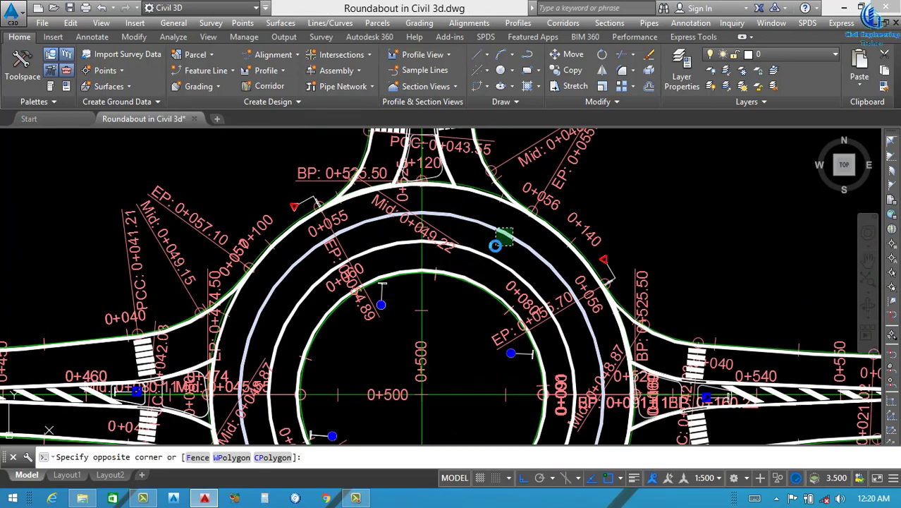
pyautogui.click(488, 253)
pyautogui.click(483, 260)
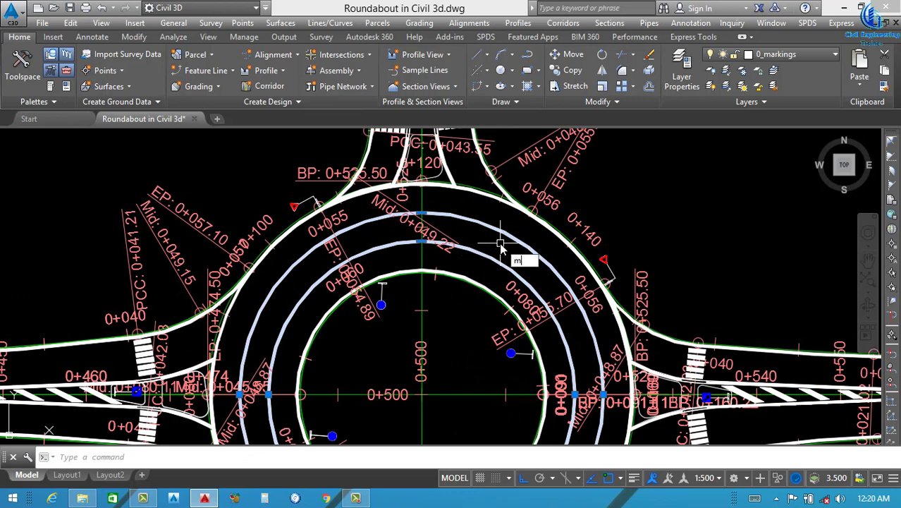
pyautogui.press('Return')
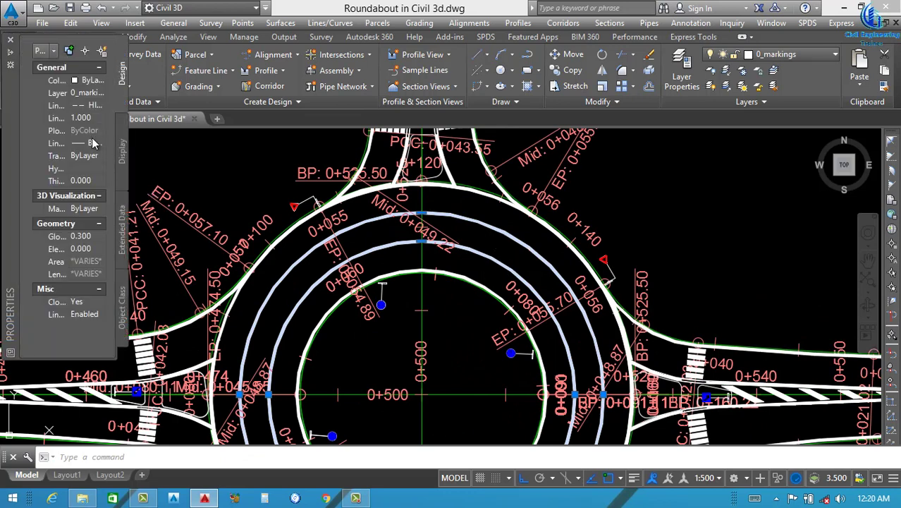
pyautogui.click(95, 121)
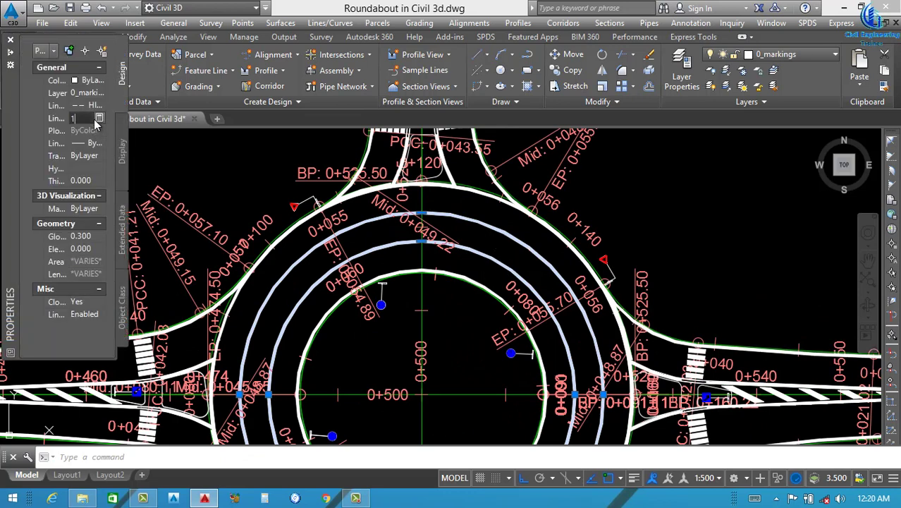
pyautogui.write('15')
pyautogui.press('Return')
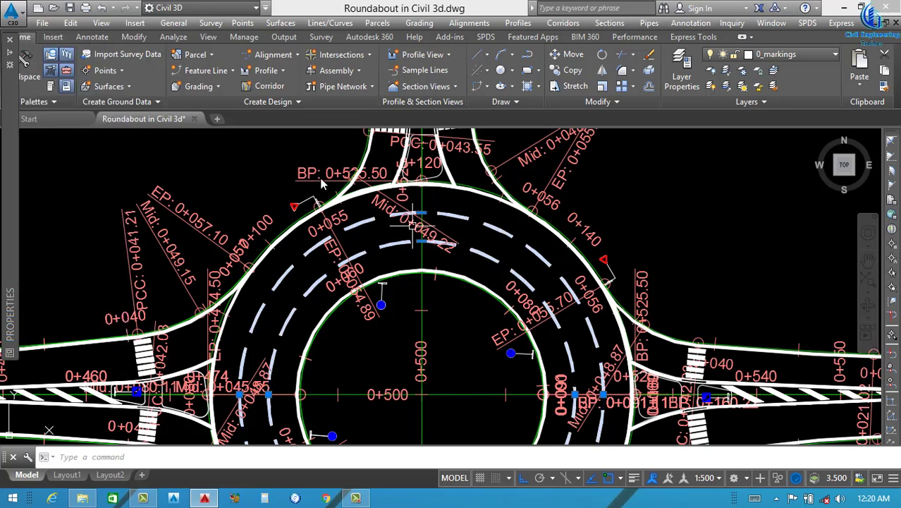
pyautogui.scroll(-7, 422, 205)
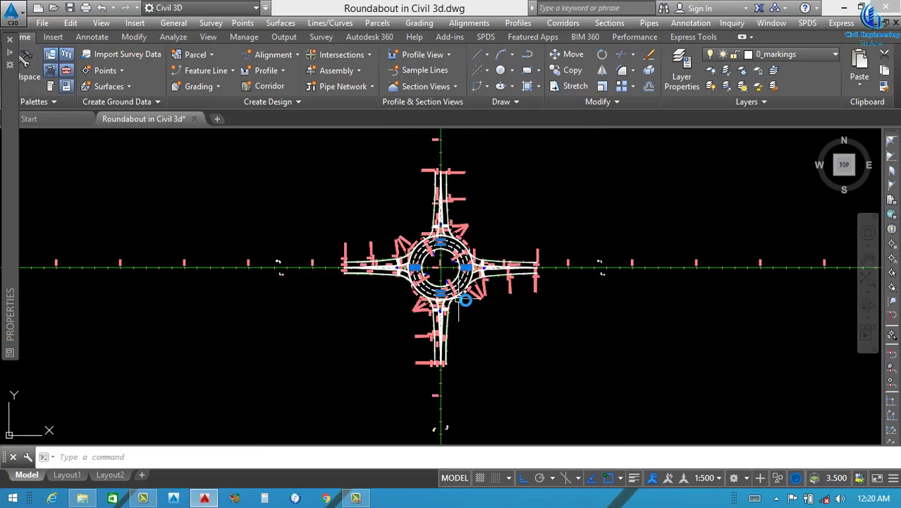
pyautogui.scroll(1, 491, 302)
pyautogui.scroll(-1, 413, 351)
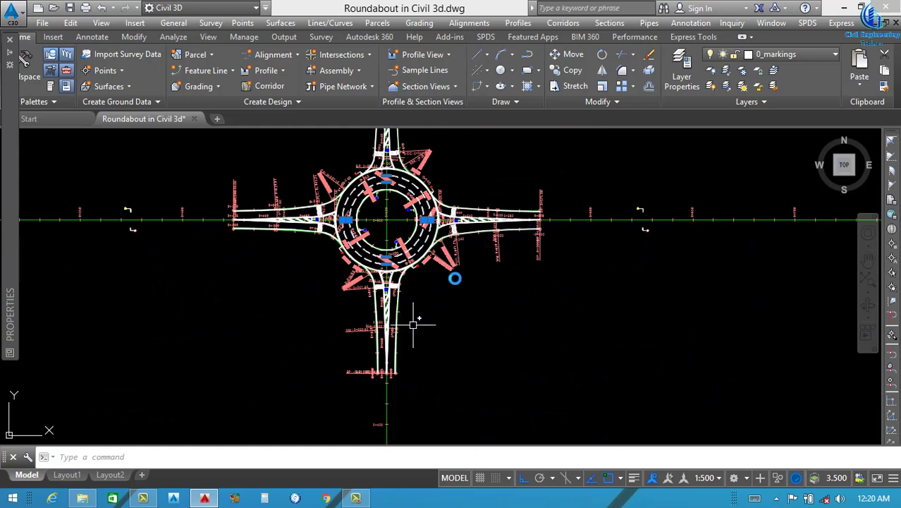
# Start a turn slip lane and pick the right-hand edge of the approach south of the roundabout as the entry approach
pyautogui.click(368, 61)
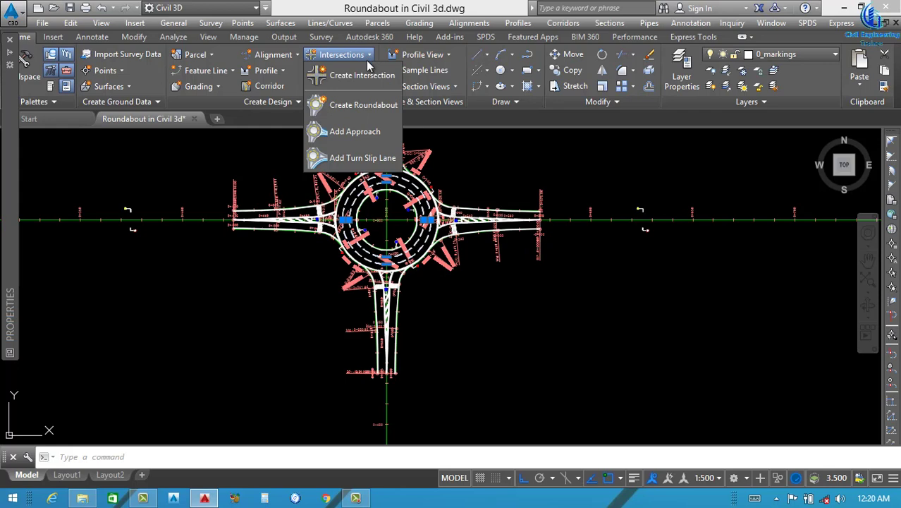
pyautogui.click(357, 159)
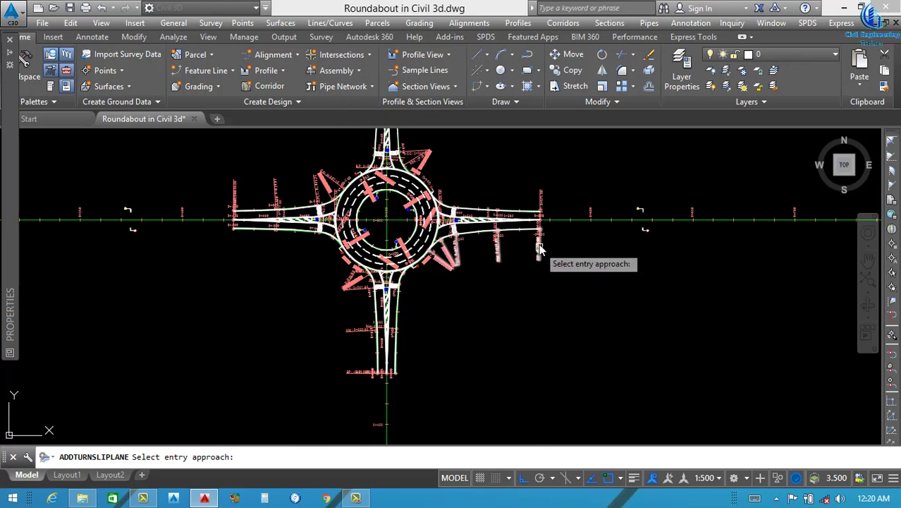
pyautogui.scroll(3, 536, 233)
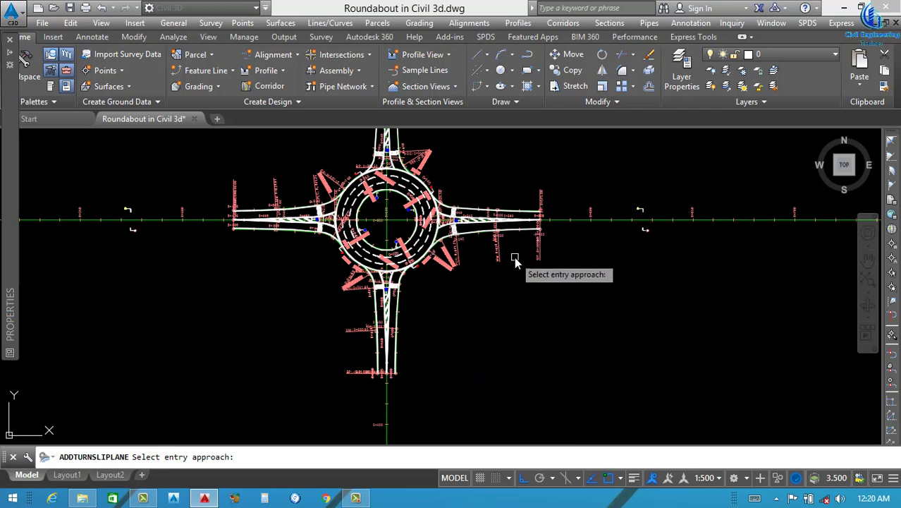
pyautogui.scroll(-3, 527, 349)
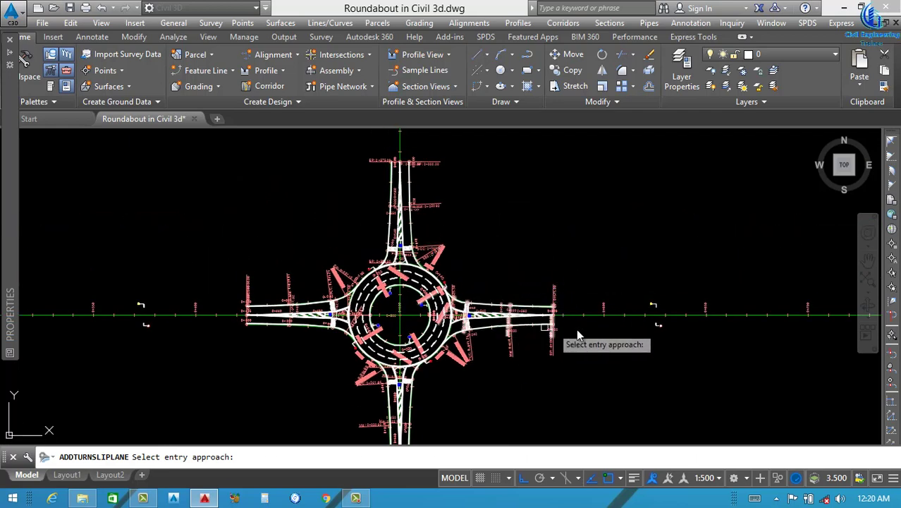
pyautogui.scroll(2, 483, 366)
pyautogui.scroll(-2, 434, 373)
pyautogui.scroll(4, 434, 373)
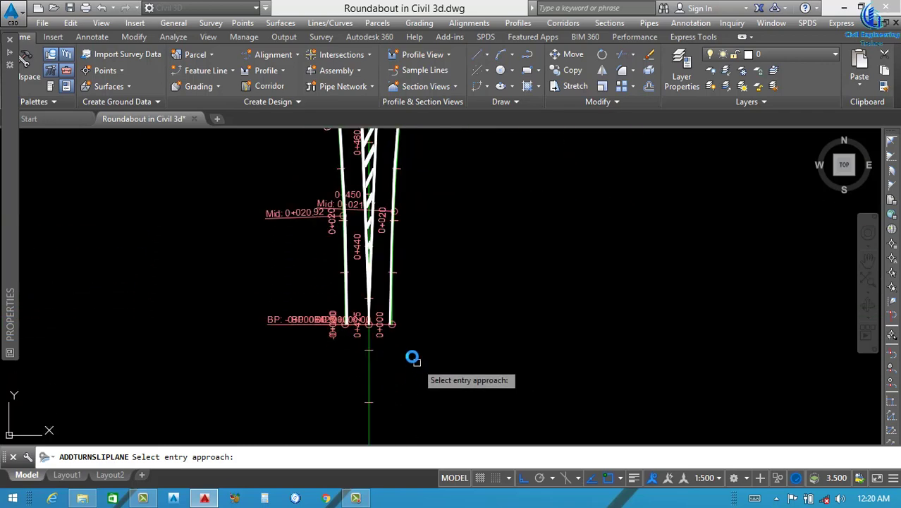
pyautogui.moveTo(409, 213); pyautogui.dragTo(409, 269, button='middle')
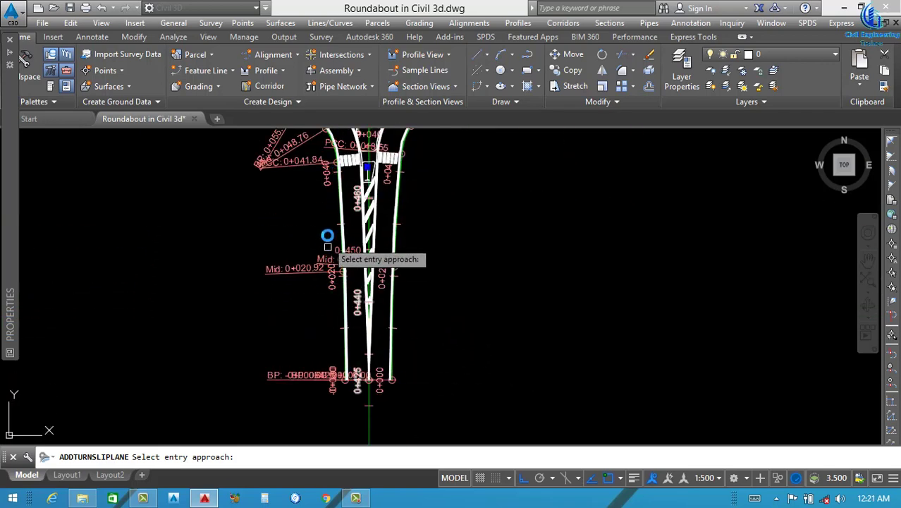
pyautogui.scroll(-4, 401, 416)
pyautogui.scroll(10, 391, 404)
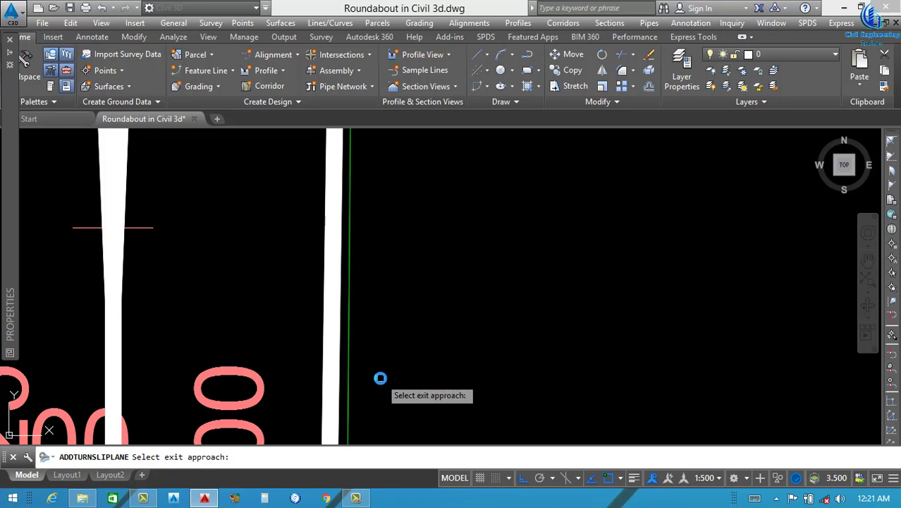
# Use the south edge of the eastern approach as exit and draw the slip lane with the preset parameters: lane width 4, radius 40, taper length 70
pyautogui.scroll(-12, 311, 417)
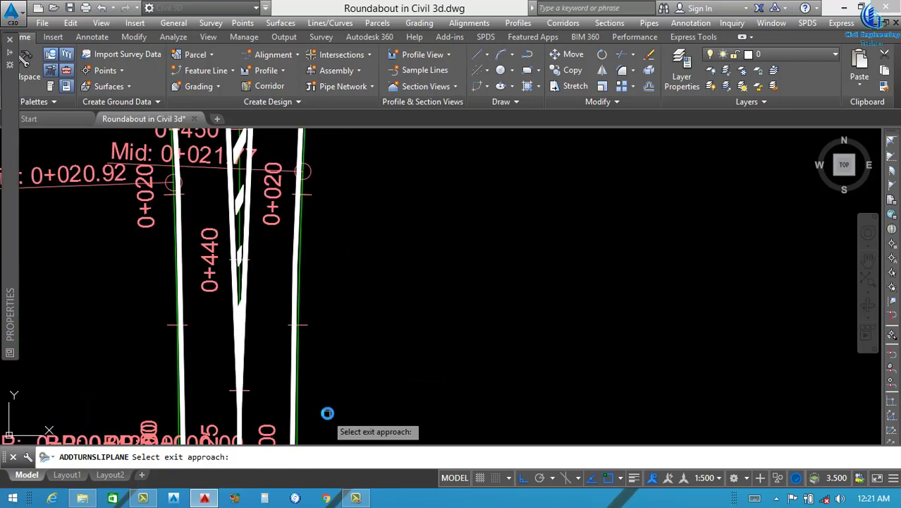
pyautogui.scroll(12, 384, 373)
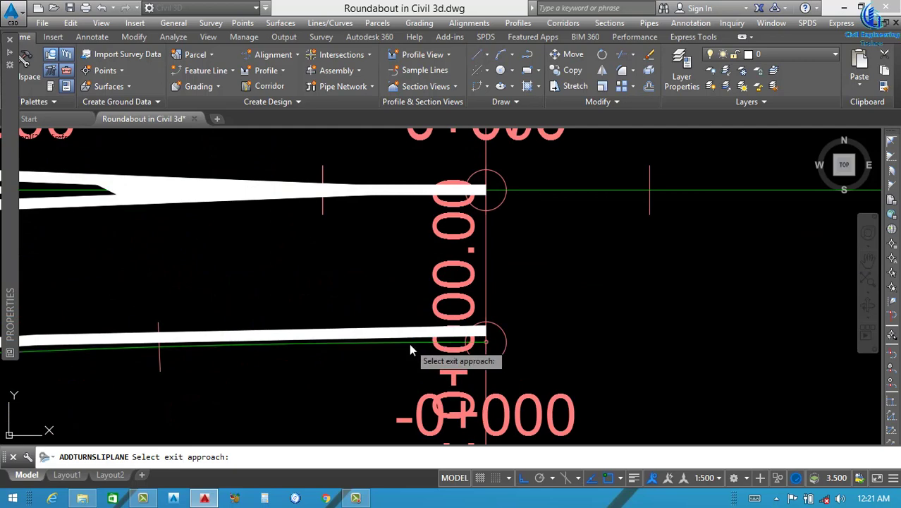
pyautogui.click(409, 343)
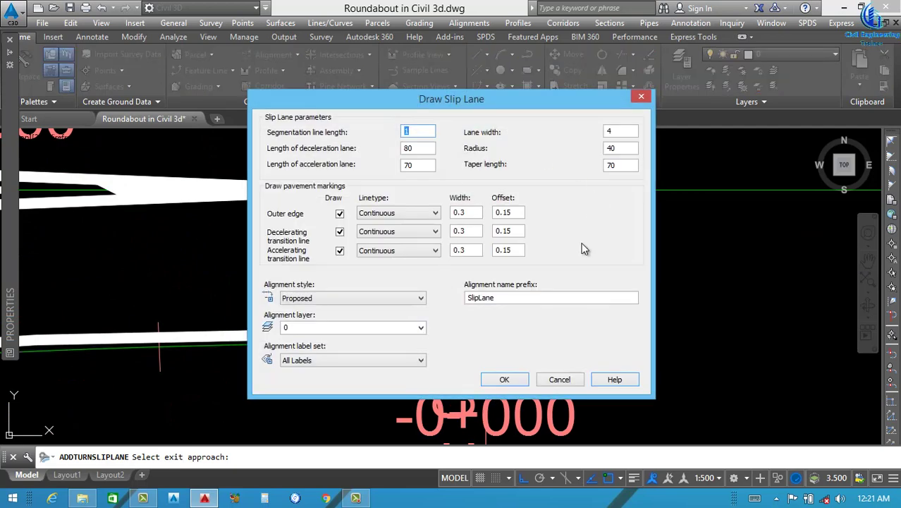
pyautogui.click(507, 380)
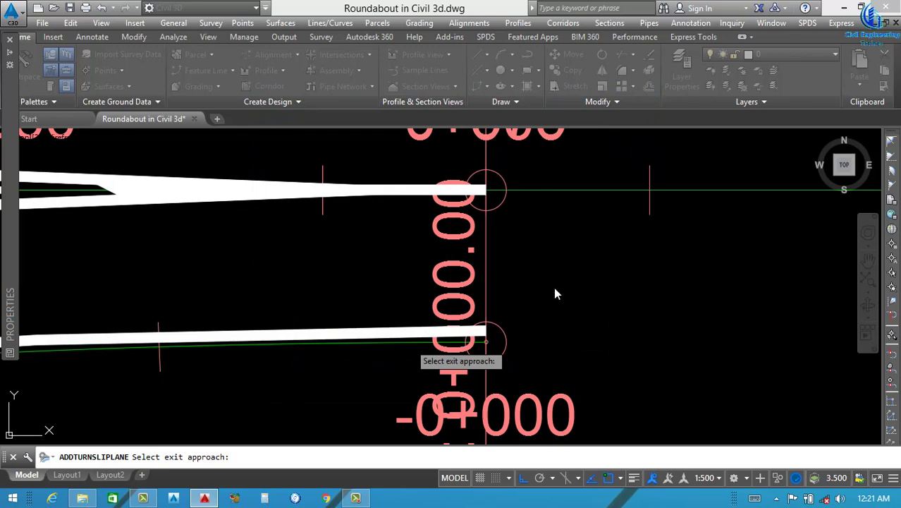
pyautogui.press('Return')
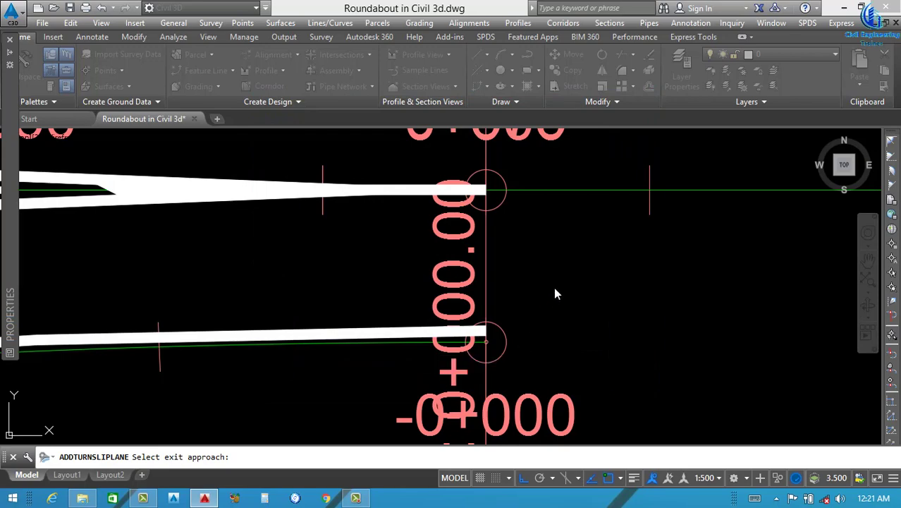
# Examine the new slip lane between the southern and eastern approaches and how it ties into the roundabout
pyautogui.scroll(-5, 543, 309)
pyautogui.scroll(-2, 520, 304)
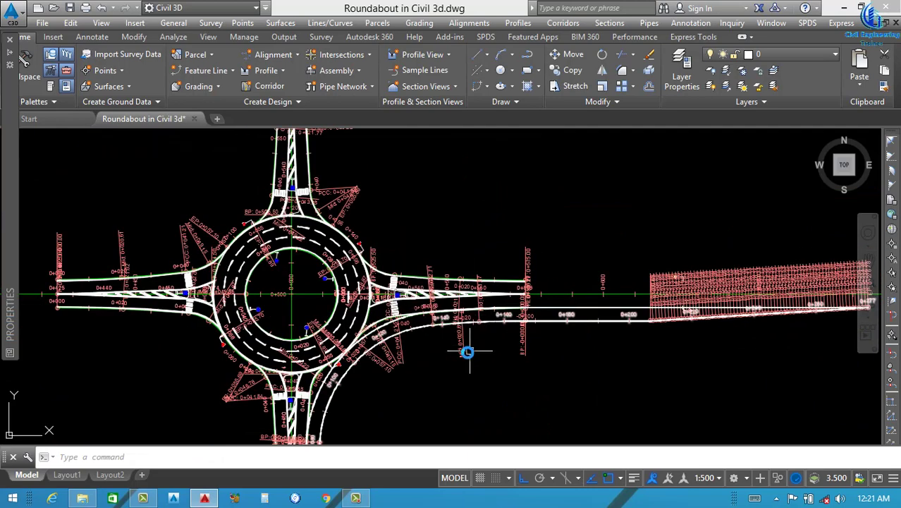
pyautogui.scroll(-3, 462, 337)
pyautogui.scroll(3, 424, 387)
pyautogui.scroll(-3, 493, 344)
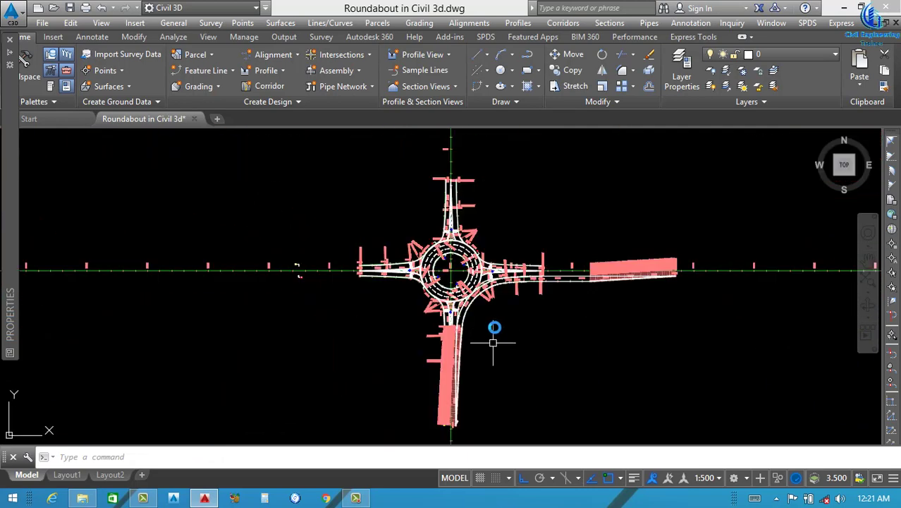
pyautogui.scroll(4, 486, 250)
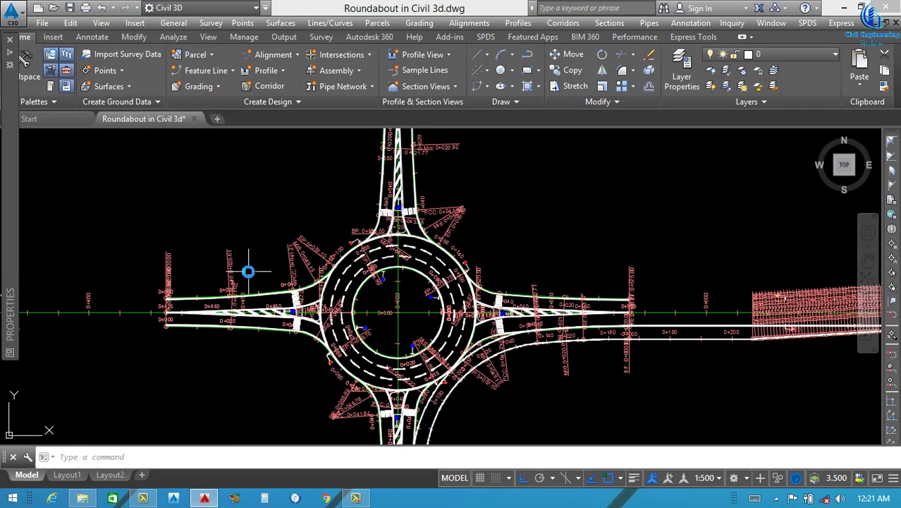
pyautogui.scroll(-4, 412, 311)
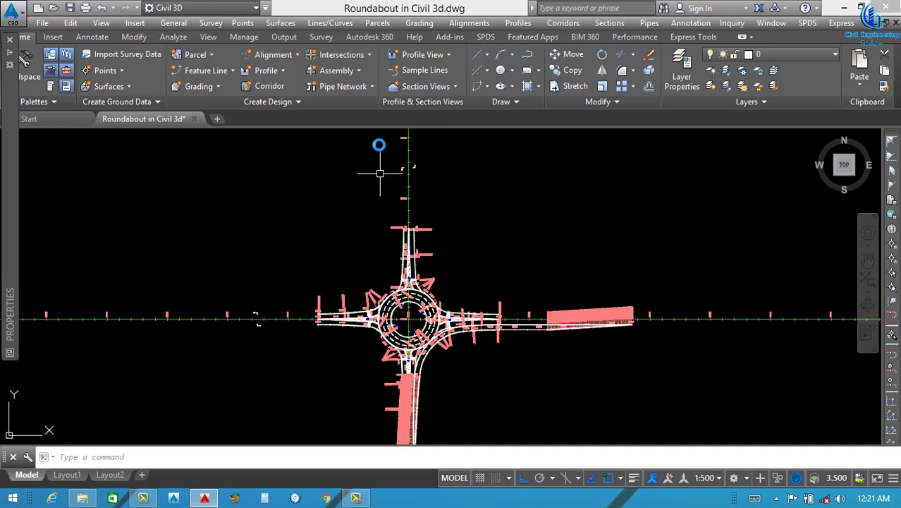
# Start another turn slip lane and pick the west edge of the northern approach as the entry approach
pyautogui.click(362, 57)
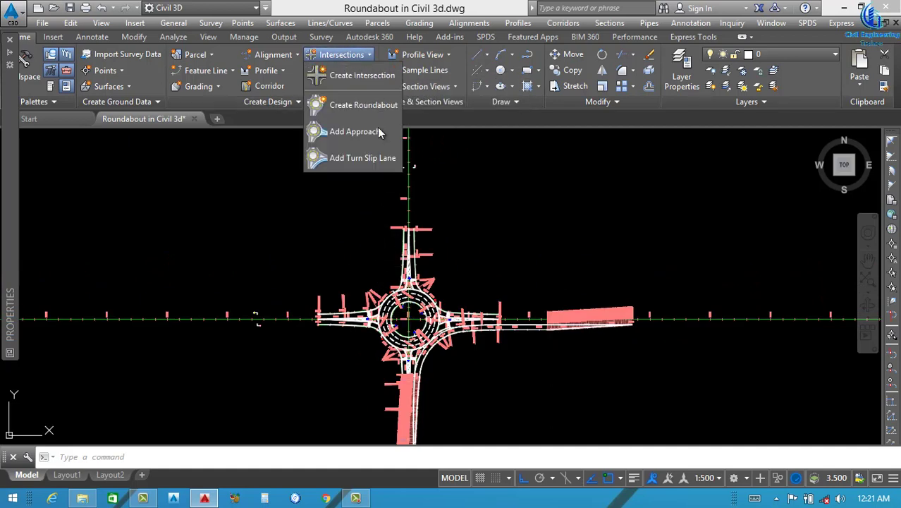
pyautogui.click(346, 158)
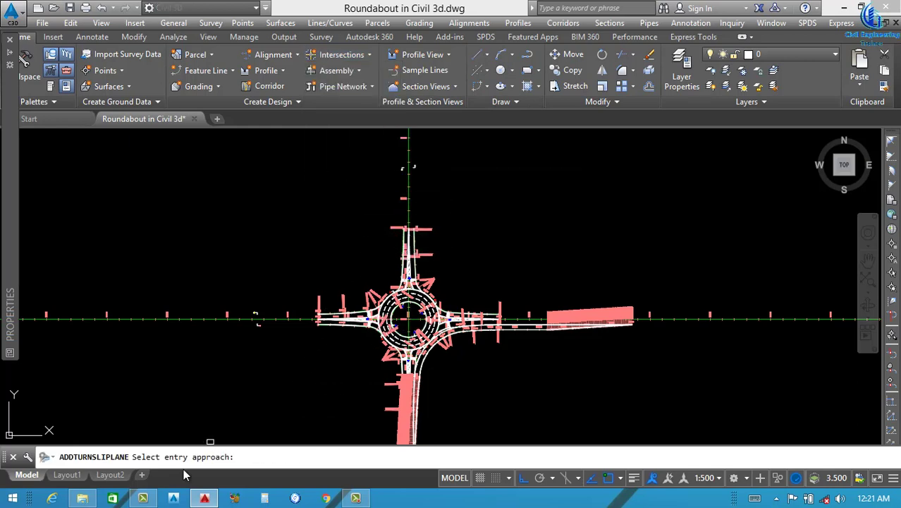
pyautogui.scroll(10, 372, 274)
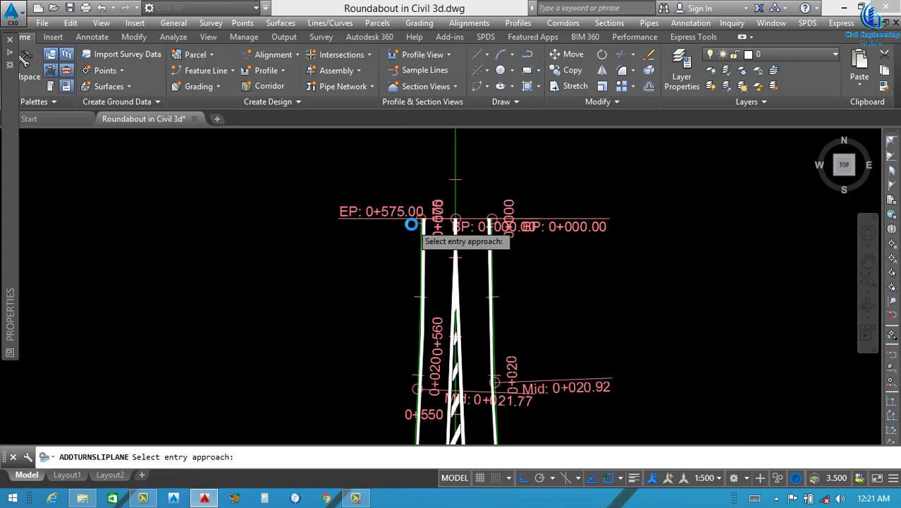
pyautogui.click(427, 240)
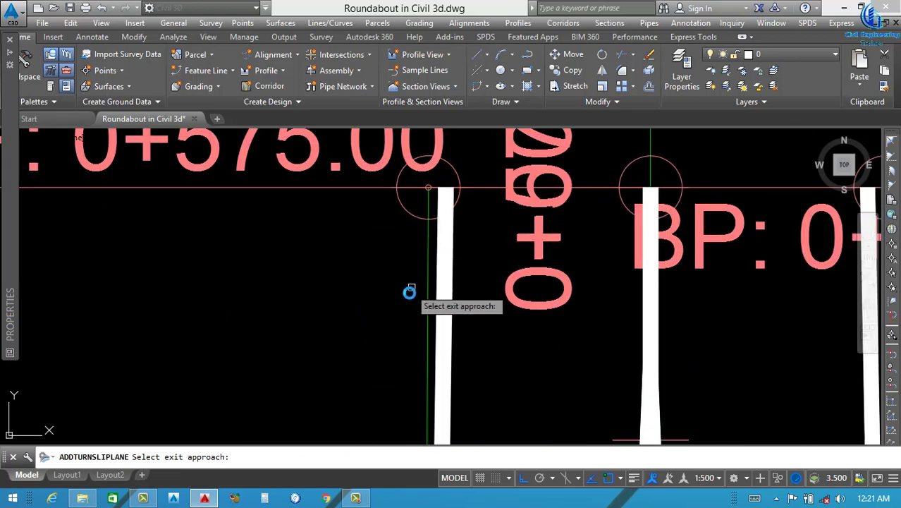
# Use the north edge of the western approach as exit and draw the slip lane with the preset lengths of 80 deceleration and 70 acceleration
pyautogui.scroll(-8, 410, 292)
pyautogui.scroll(6, 316, 406)
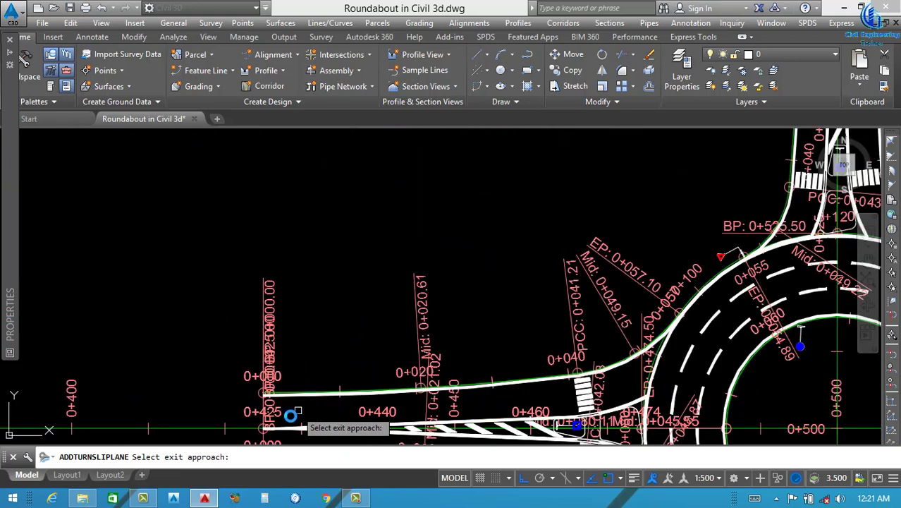
pyautogui.scroll(6, 282, 420)
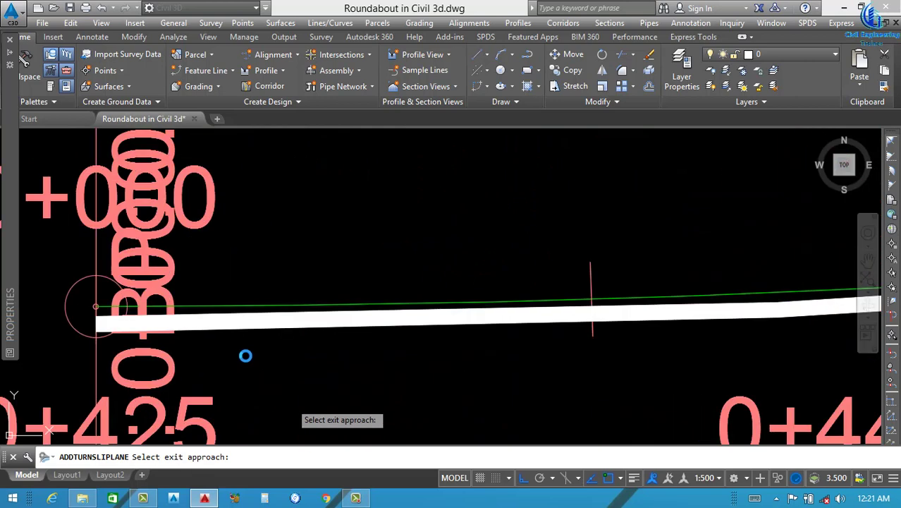
pyautogui.click(242, 291)
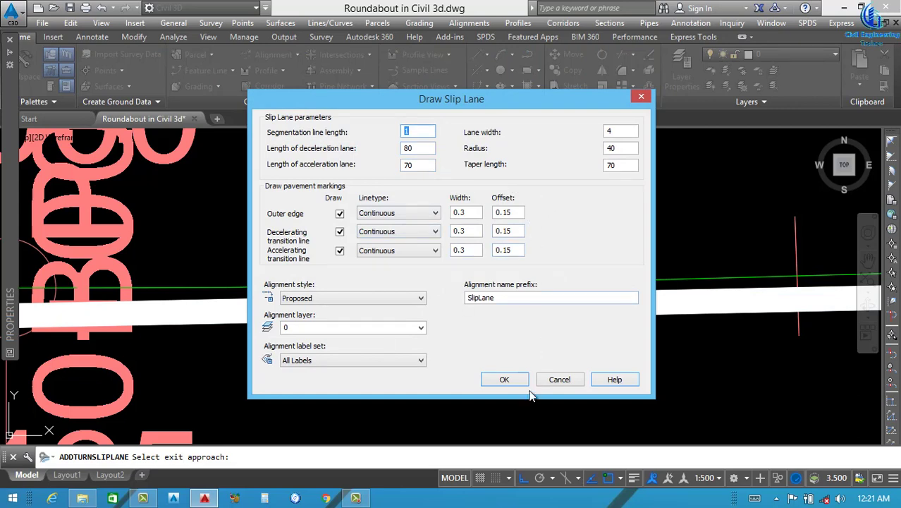
pyautogui.click(504, 379)
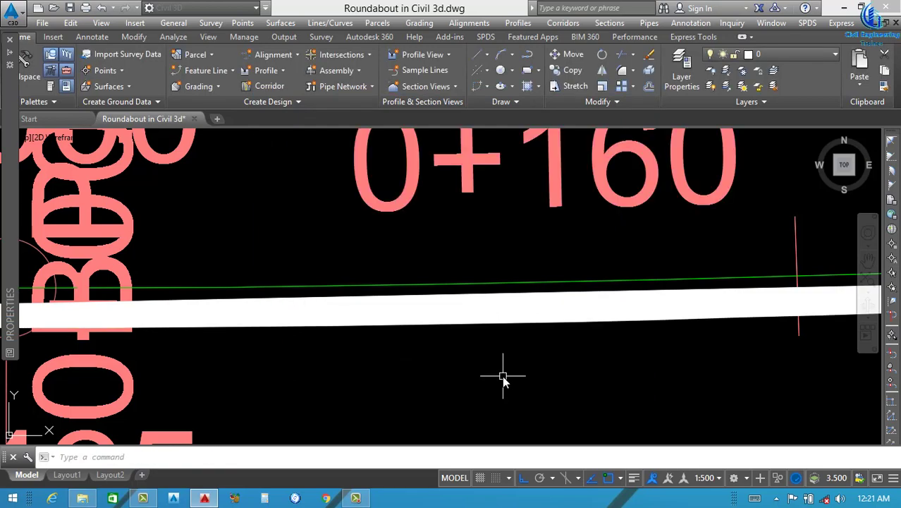
# Examine the whole roundabout with its two slip lanes, including the layout of the northwest one
pyautogui.scroll(-6, 457, 330)
pyautogui.scroll(-6, 454, 327)
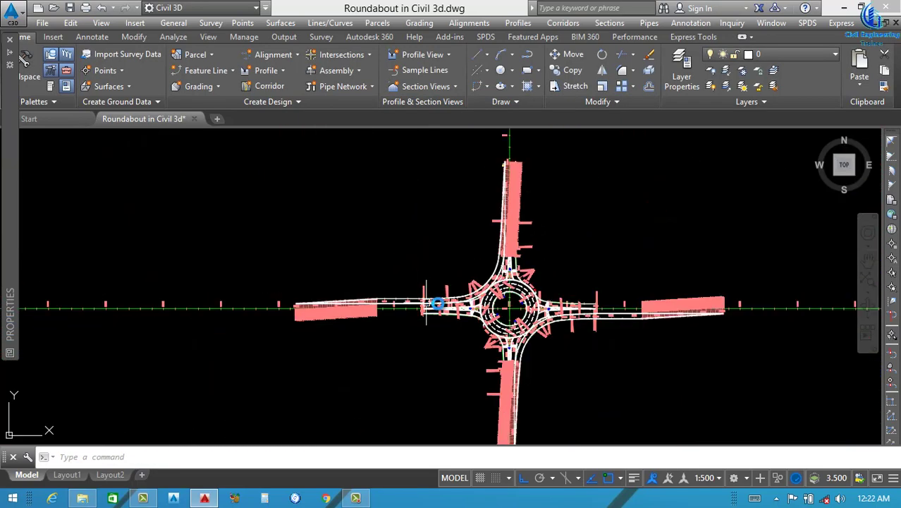
pyautogui.scroll(5, 585, 332)
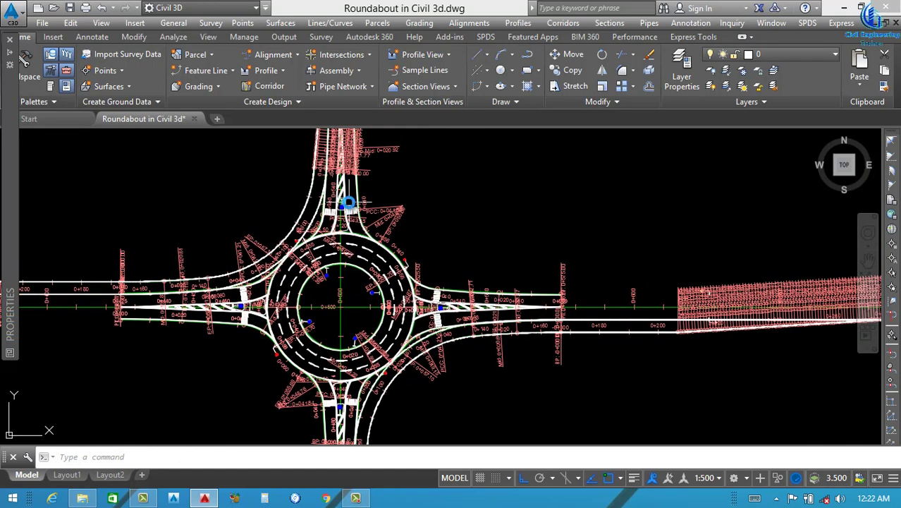
pyautogui.scroll(-4, 513, 292)
pyautogui.scroll(2, 433, 368)
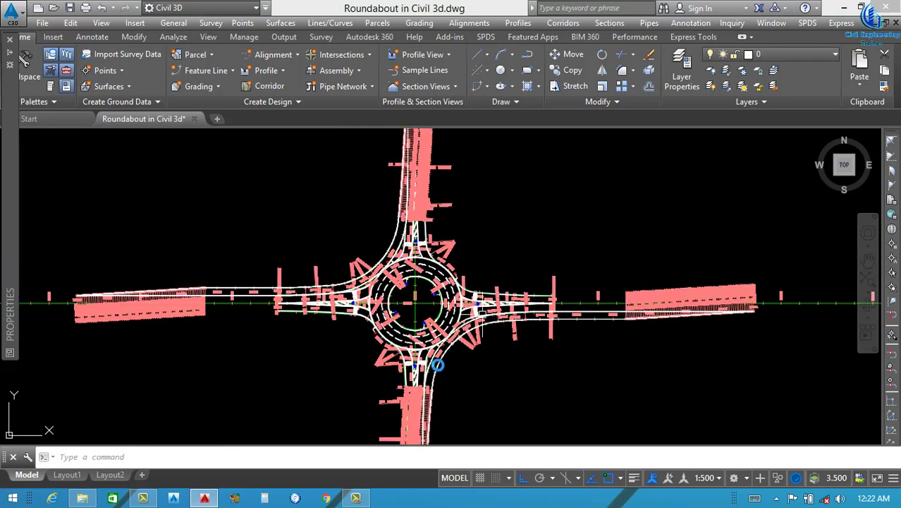
pyautogui.moveTo(439, 370); pyautogui.dragTo(473, 318, button='middle')
pyautogui.scroll(-3, 460, 318)
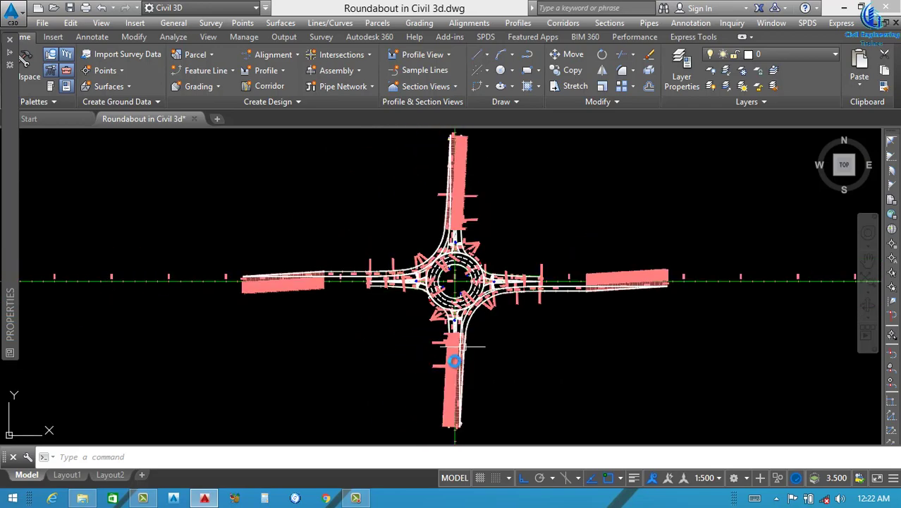
# Open the alignment label settings for the slip lane edge along the southern approach
pyautogui.scroll(3, 455, 352)
pyautogui.scroll(6, 477, 318)
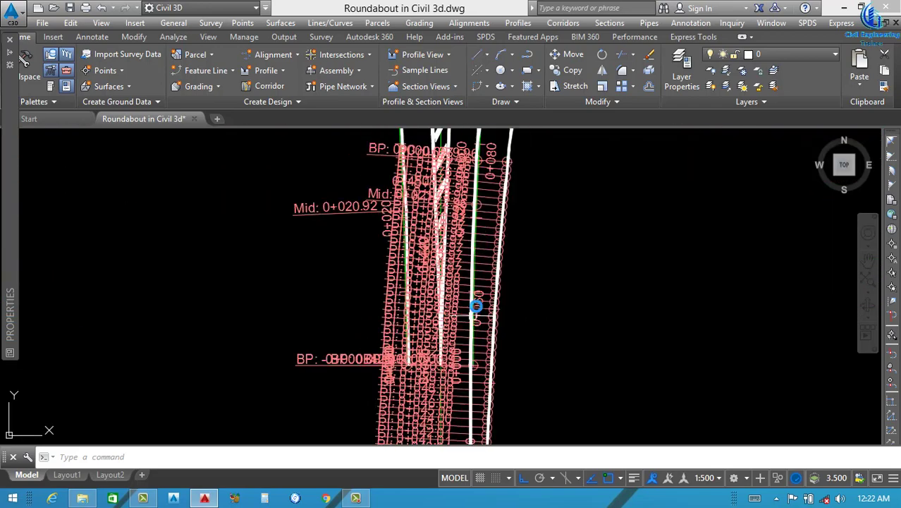
pyautogui.click(488, 260)
pyautogui.rightClick(534, 222)
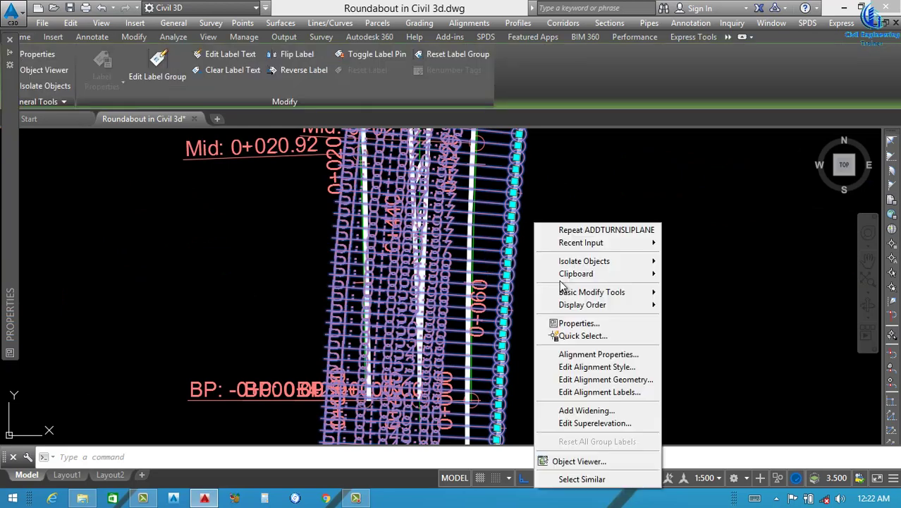
pyautogui.click(599, 393)
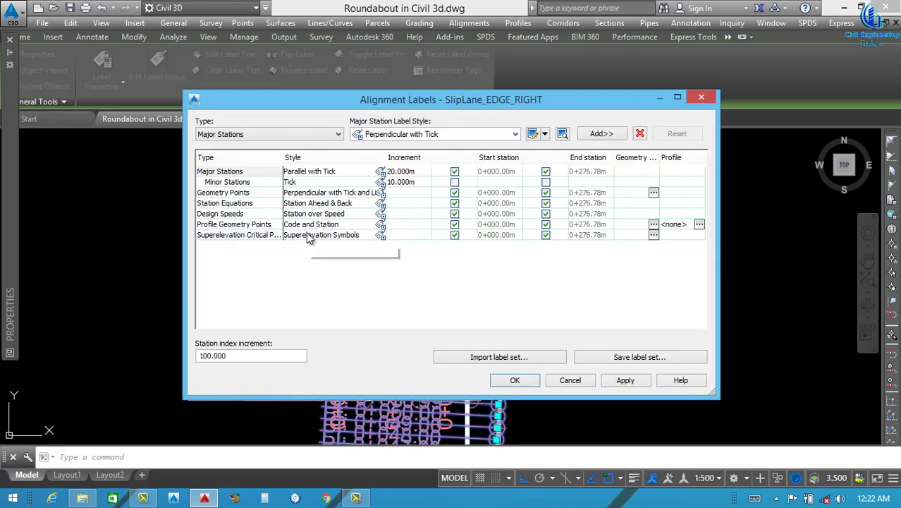
# Remove all label types, including geometry points, superelevation critical points, station equations and major stations, from the SlipLane_EDGE_RIGHT alignment
pyautogui.click(308, 235)
pyautogui.click(323, 195)
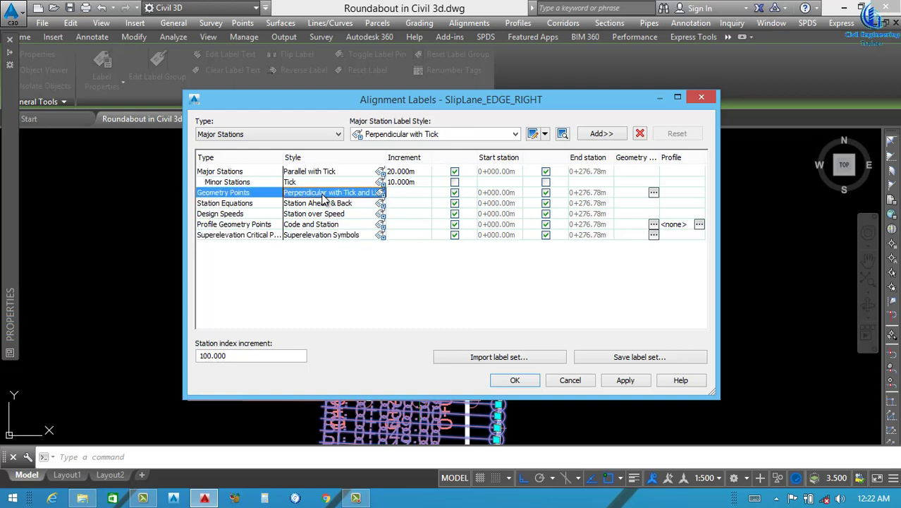
pyautogui.click(640, 134)
pyautogui.click(641, 134)
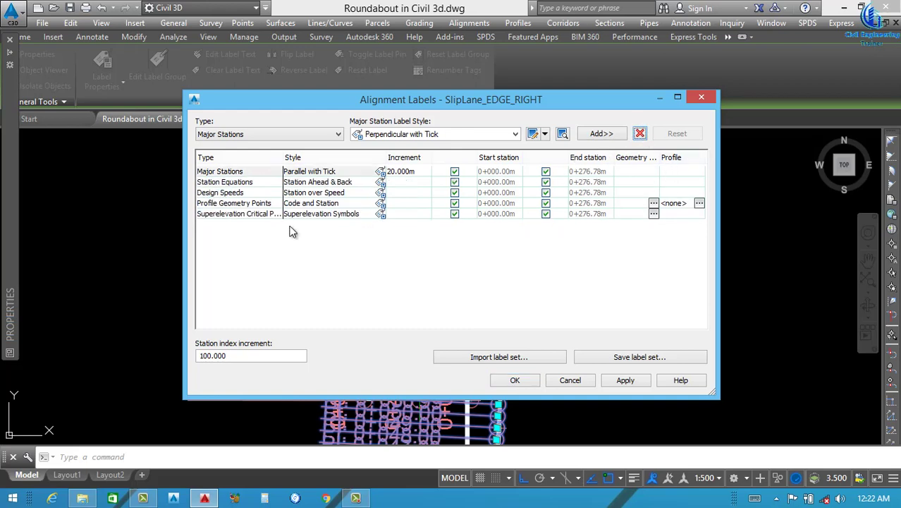
pyautogui.click(293, 214)
pyautogui.click(640, 134)
pyautogui.click(640, 134)
pyautogui.click(640, 135)
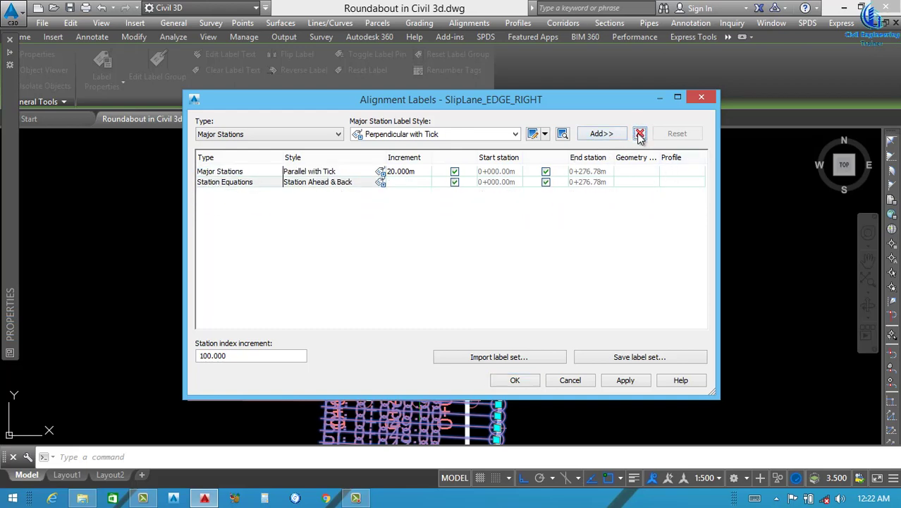
pyautogui.click(640, 134)
pyautogui.click(640, 134)
# Add major station labels in the Perpendicular with Tick style and minor station labels in the Tick style to the SlipLane_EDGE_RIGHT alignment
pyautogui.click(278, 135)
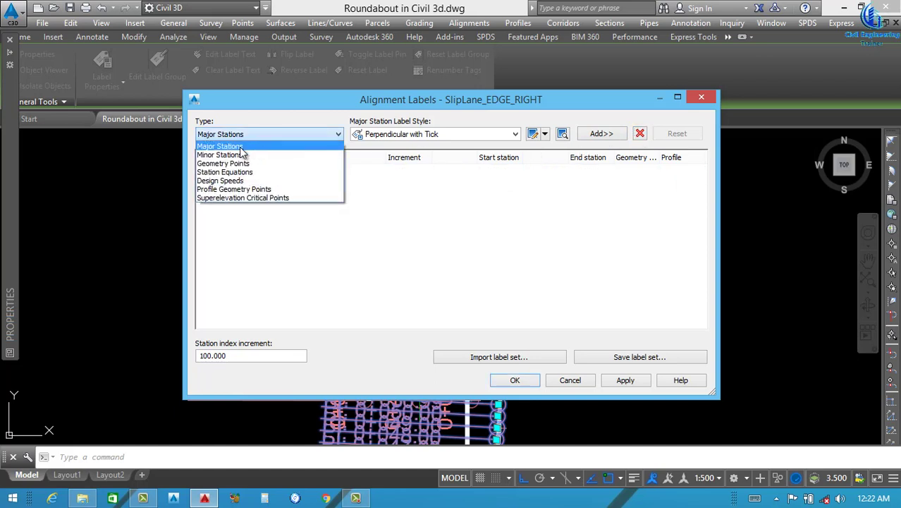
pyautogui.click(229, 149)
pyautogui.click(602, 134)
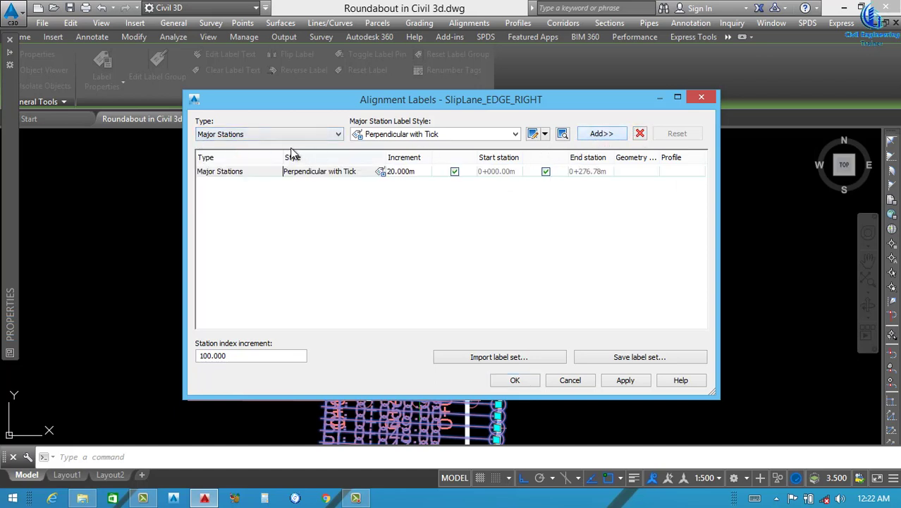
pyautogui.click(296, 135)
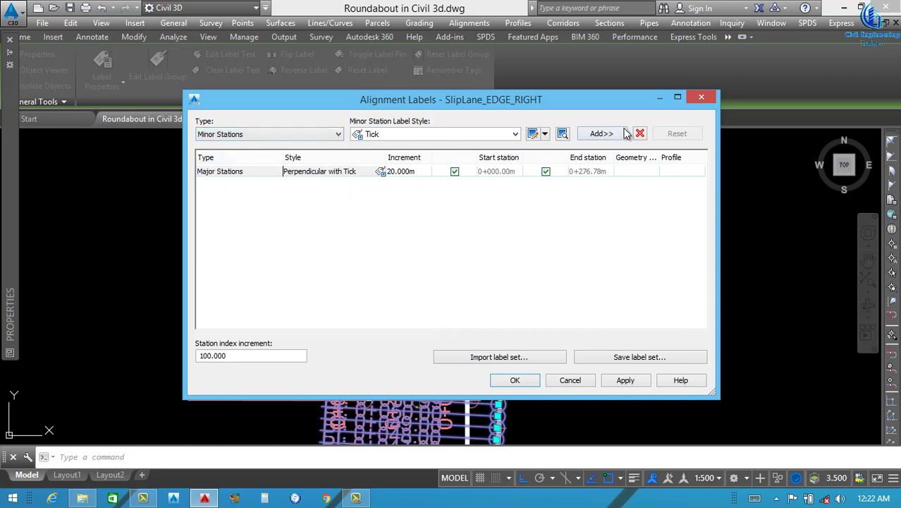
pyautogui.click(591, 135)
# Set the major station increment to 50 m and apply the label changes to SlipLane_EDGE_RIGHT
pyautogui.click(412, 172)
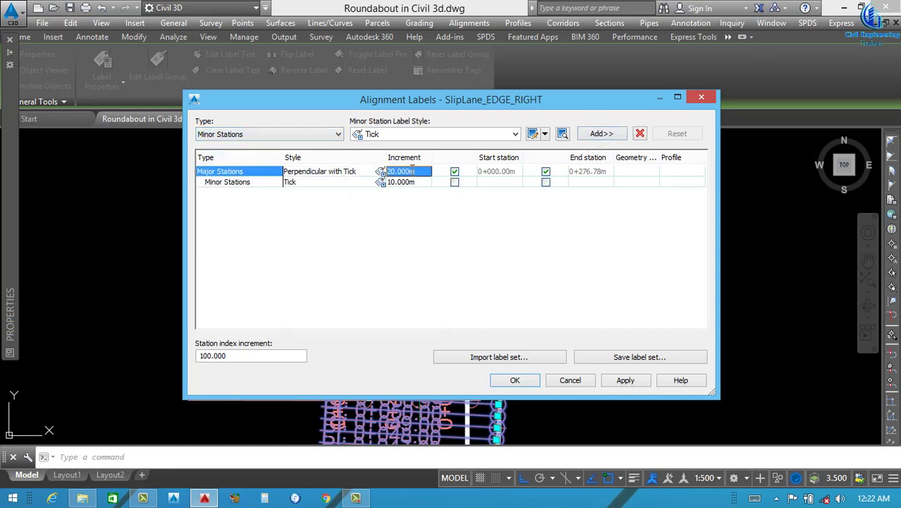
pyautogui.click(413, 171)
pyautogui.write('50')
pyautogui.press('Return')
pyautogui.click(625, 380)
pyautogui.click(517, 381)
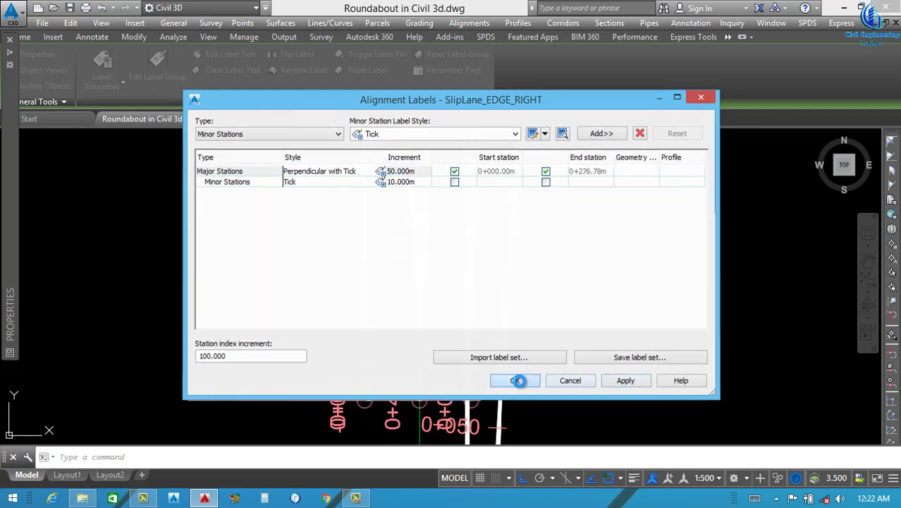
# Open the alignment label settings for the edge of the northwest slip lane, SlipLane_EDGE_RIGHT (1)
pyautogui.scroll(-5, 500, 369)
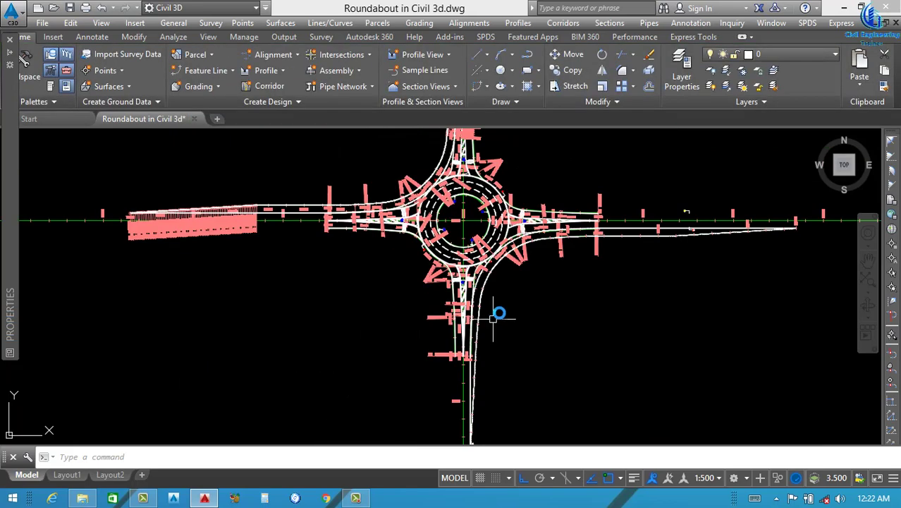
pyautogui.moveTo(517, 305); pyautogui.dragTo(493, 403, button='middle')
pyautogui.moveTo(429, 156); pyautogui.dragTo(429, 275, button='middle')
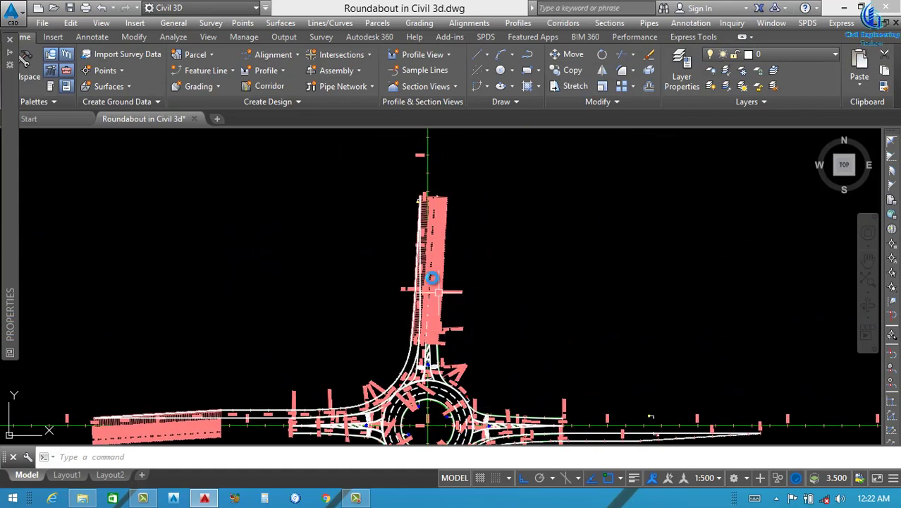
pyautogui.scroll(2, 418, 272)
pyautogui.scroll(8, 418, 271)
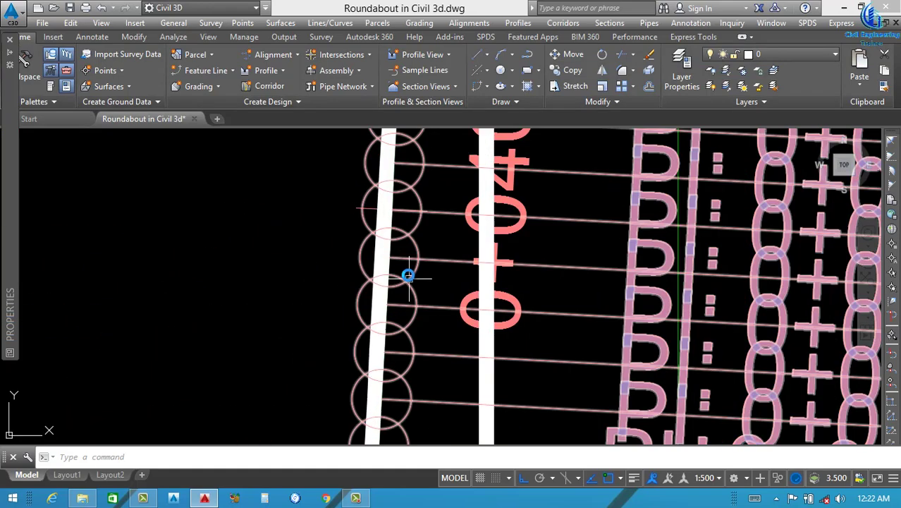
pyautogui.doubleClick(218, 318)
pyautogui.press('Escape')
pyautogui.click(141, 288)
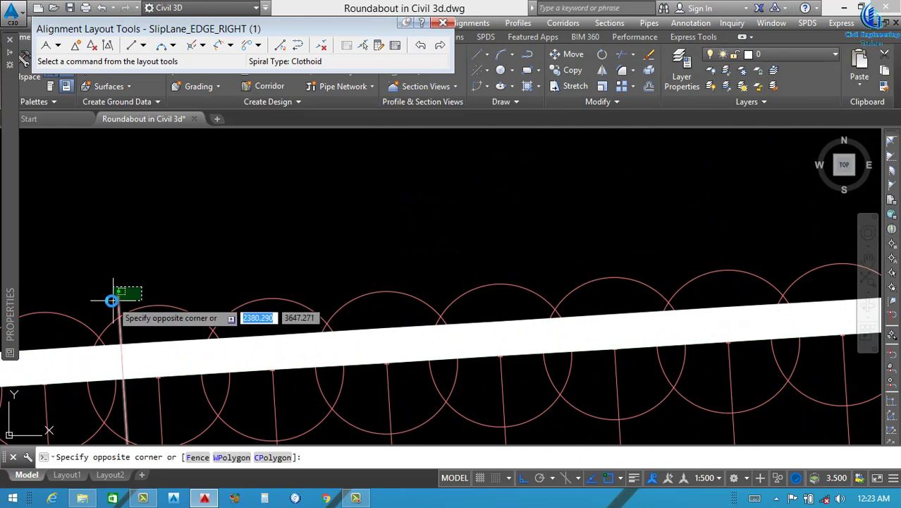
pyautogui.click(121, 301)
pyautogui.rightClick(234, 224)
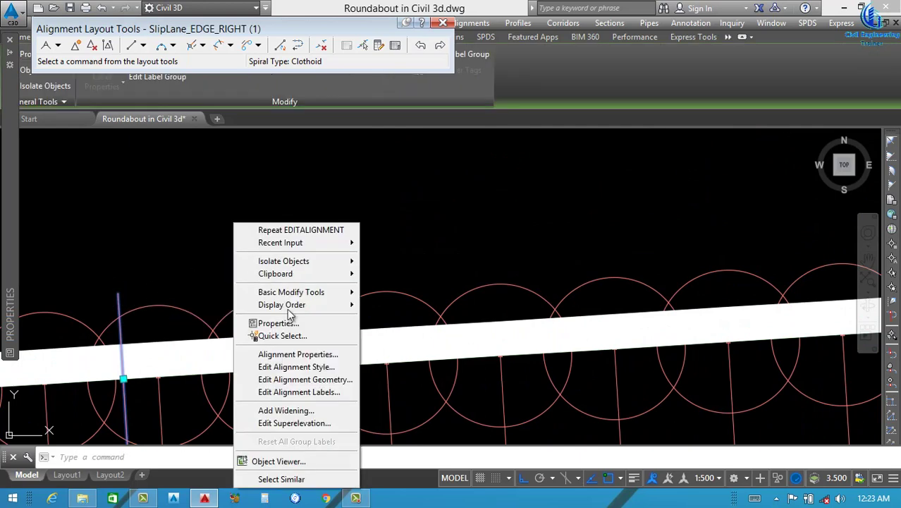
pyautogui.click(304, 392)
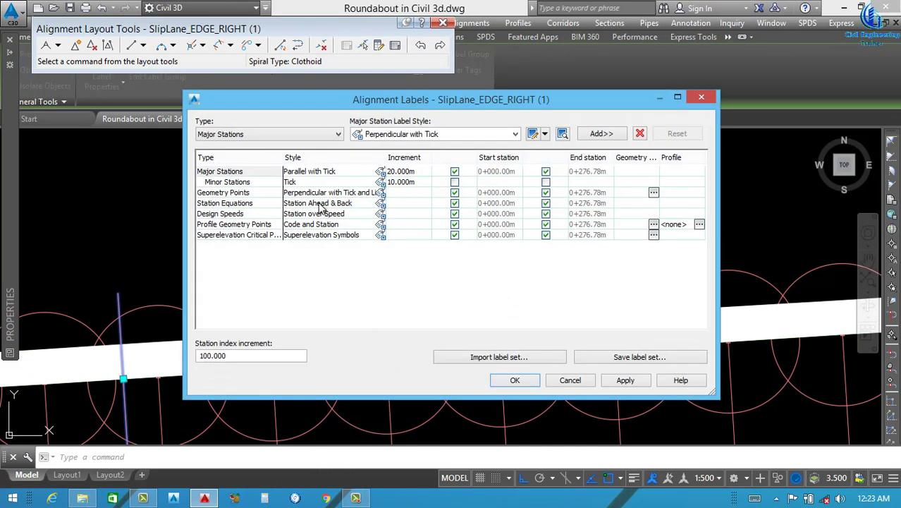
# Remove every label type from the SlipLane_EDGE_RIGHT (1) alignment, including stations, geometry points, design speeds and superelevation critical points
pyautogui.click(341, 202)
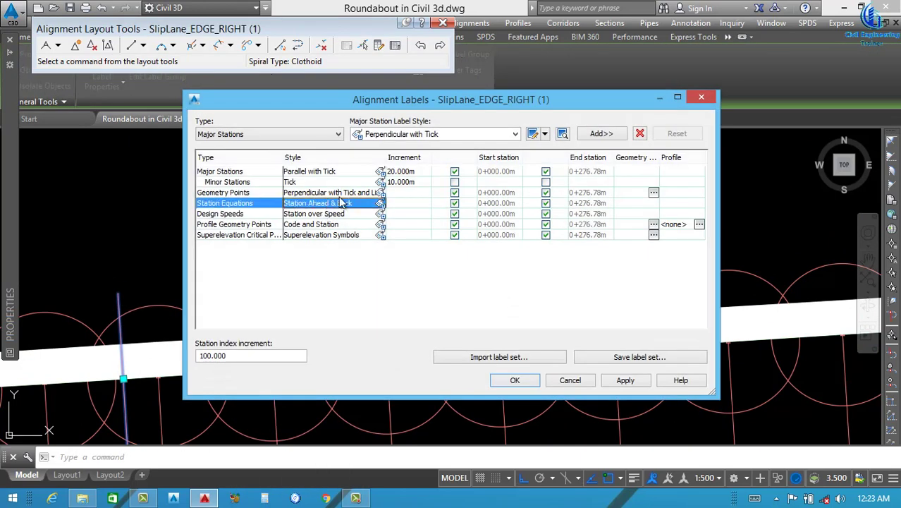
pyautogui.click(640, 134)
pyautogui.click(641, 134)
pyautogui.click(641, 134)
pyautogui.click(641, 134)
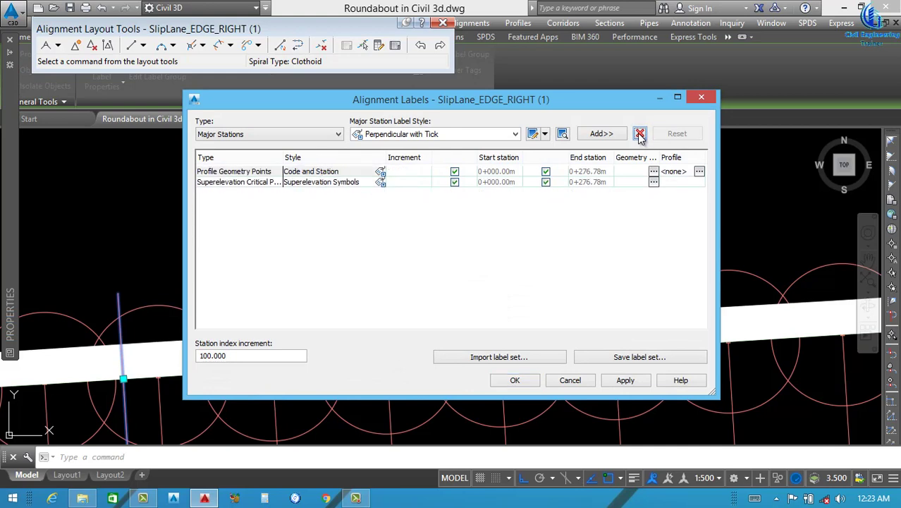
pyautogui.click(640, 134)
pyautogui.click(640, 134)
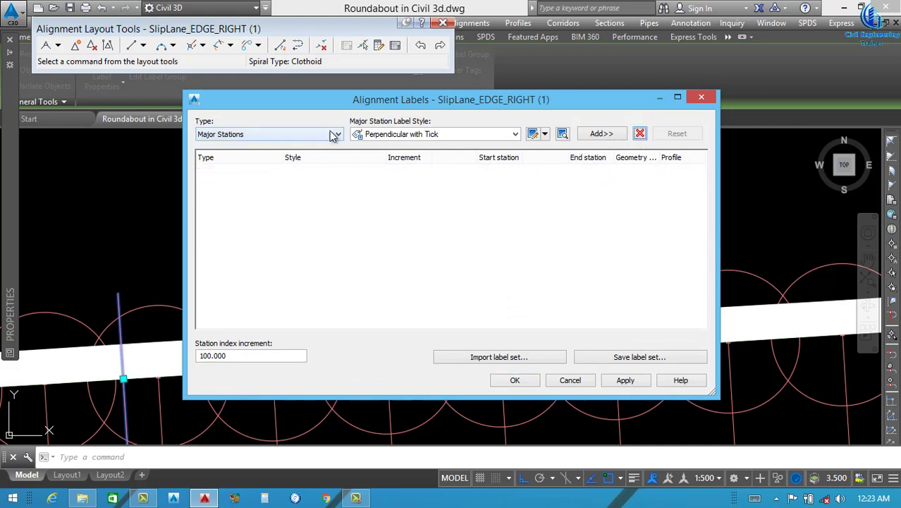
# Add Perpendicular with Tick major station labels and Tick minor station labels to the SlipLane_EDGE_RIGHT (1) alignment
pyautogui.click(601, 134)
pyautogui.click(310, 134)
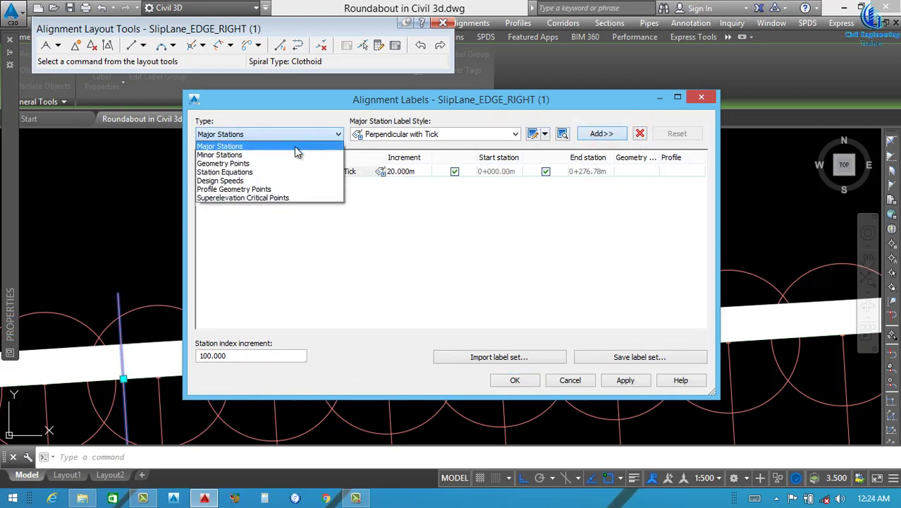
pyautogui.click(298, 150)
pyautogui.click(598, 134)
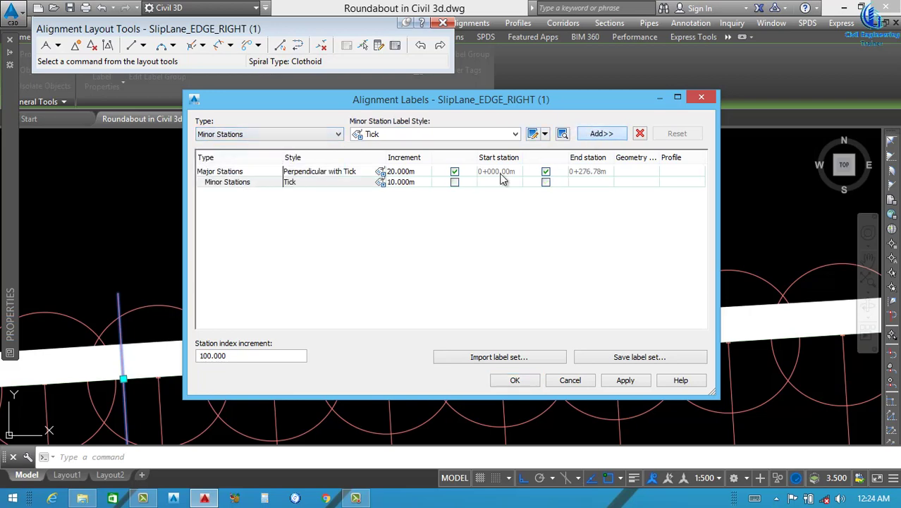
# Set the major station increment of SlipLane_EDGE_RIGHT (1) to 50 m and apply the label changes
pyautogui.click(410, 175)
pyautogui.click(411, 174)
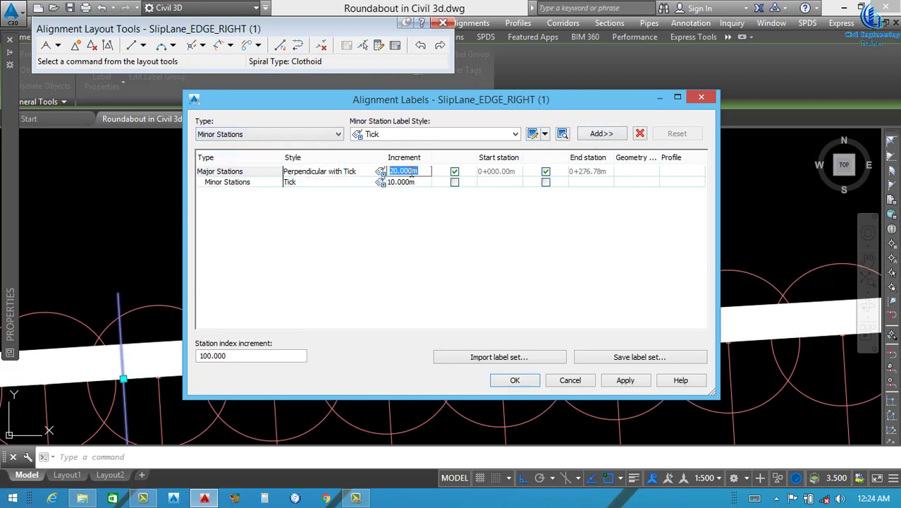
pyautogui.press('Return')
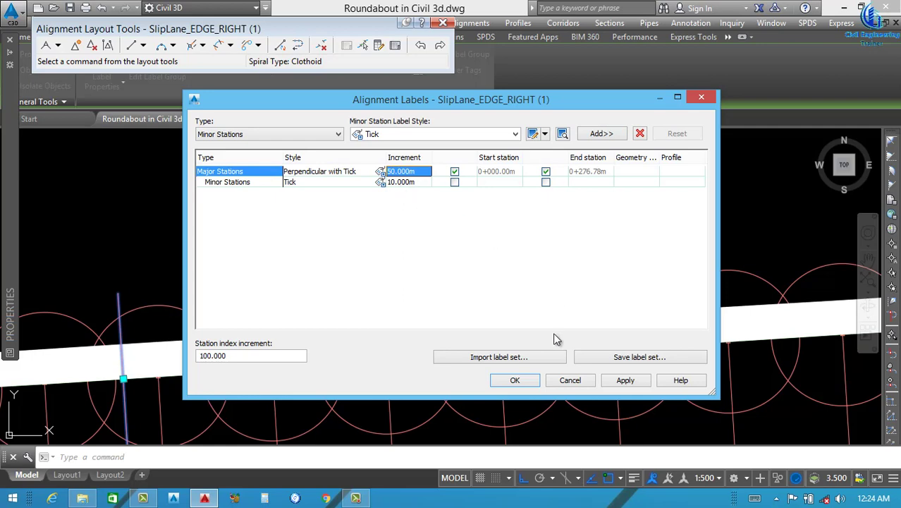
pyautogui.click(624, 381)
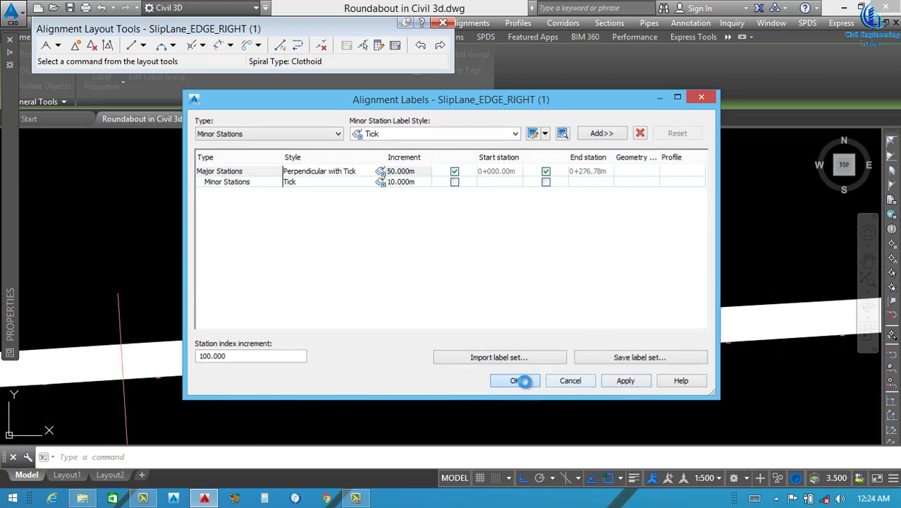
pyautogui.click(517, 380)
# Set the annotation scale to 1:250 and regenerate the drawing
pyautogui.scroll(-6, 406, 278)
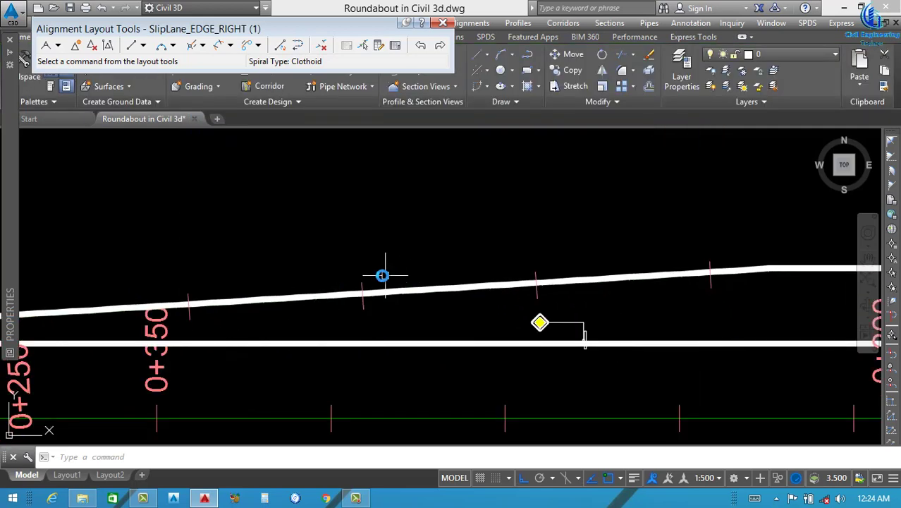
pyautogui.scroll(6, 466, 311)
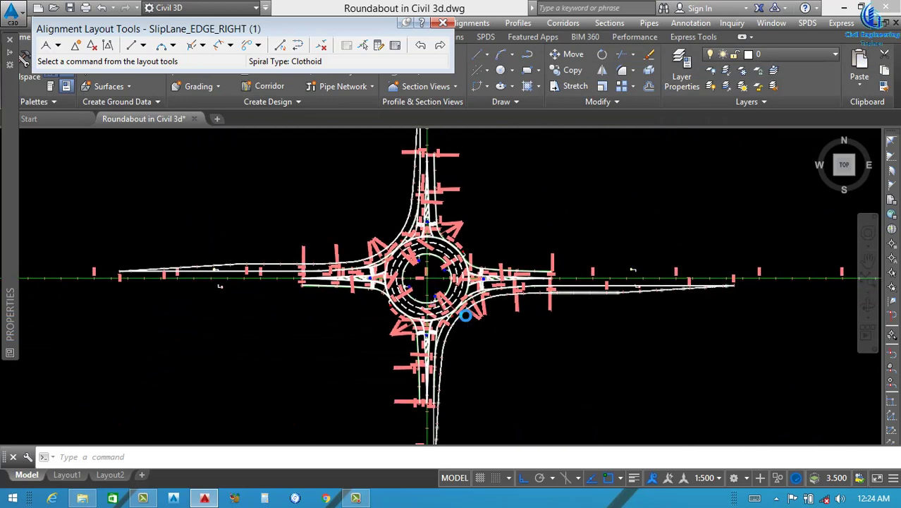
pyautogui.click(719, 478)
pyautogui.click(698, 299)
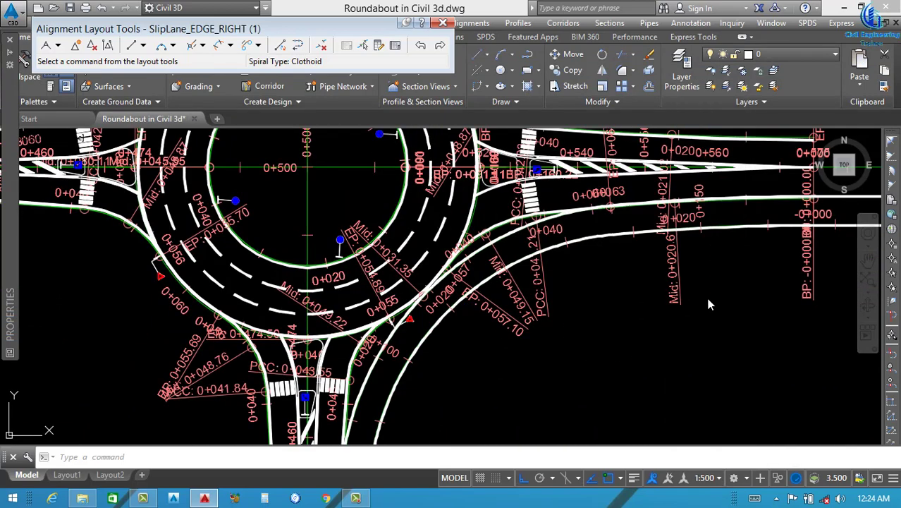
pyautogui.scroll(-3, 569, 321)
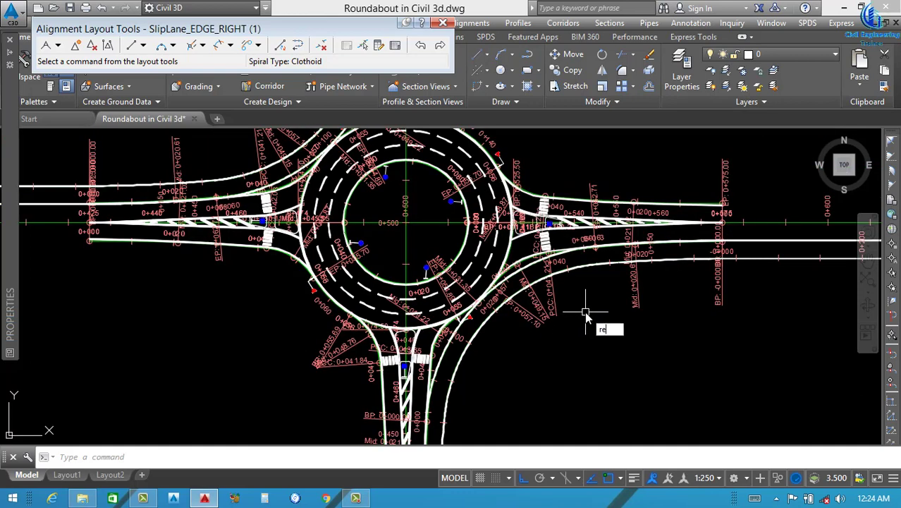
pyautogui.scroll(-4, 449, 279)
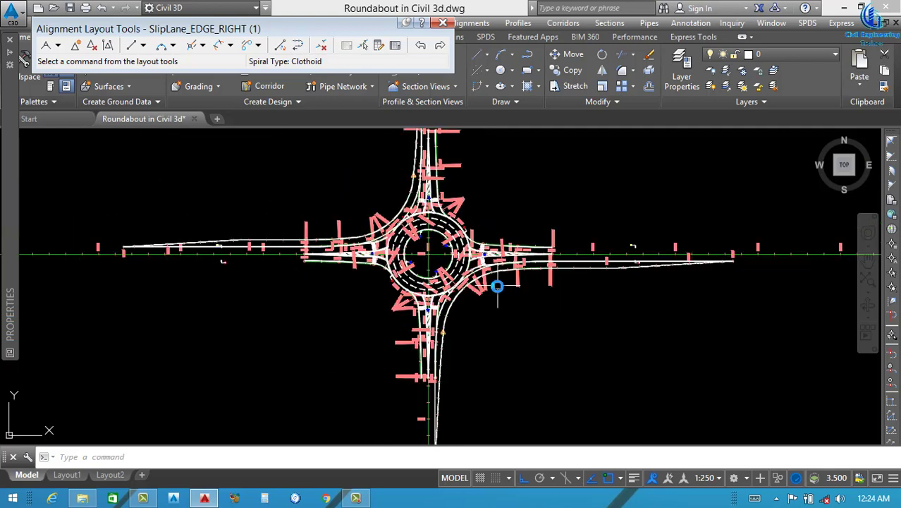
# Examine the finished roundabout with its approaches, both slip lanes and the decluttered station labels
pyautogui.scroll(3, 441, 265)
pyautogui.scroll(-3, 460, 293)
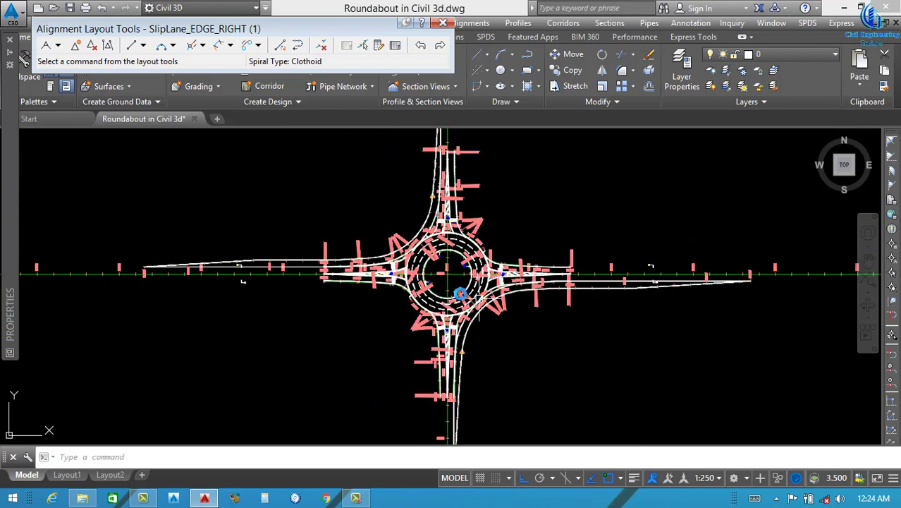
pyautogui.scroll(-4, 452, 279)
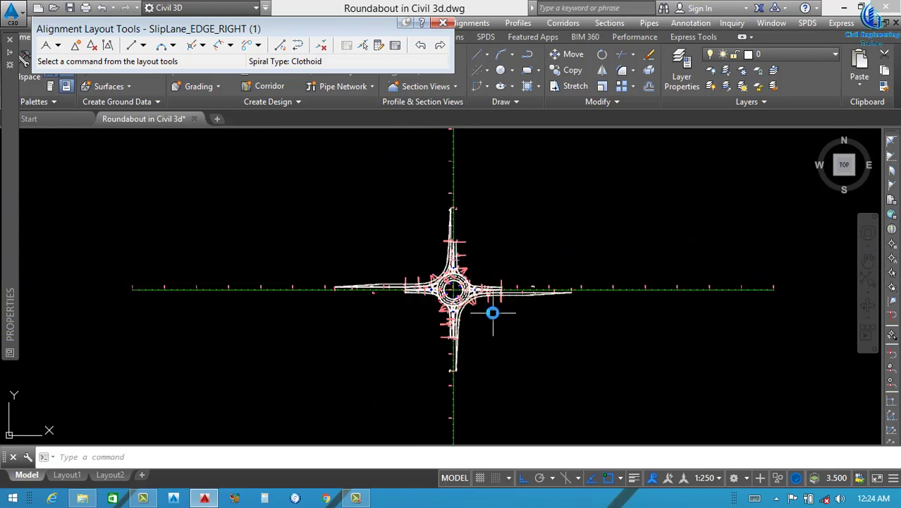
pyautogui.scroll(2, 492, 312)
pyautogui.scroll(2, 492, 312)
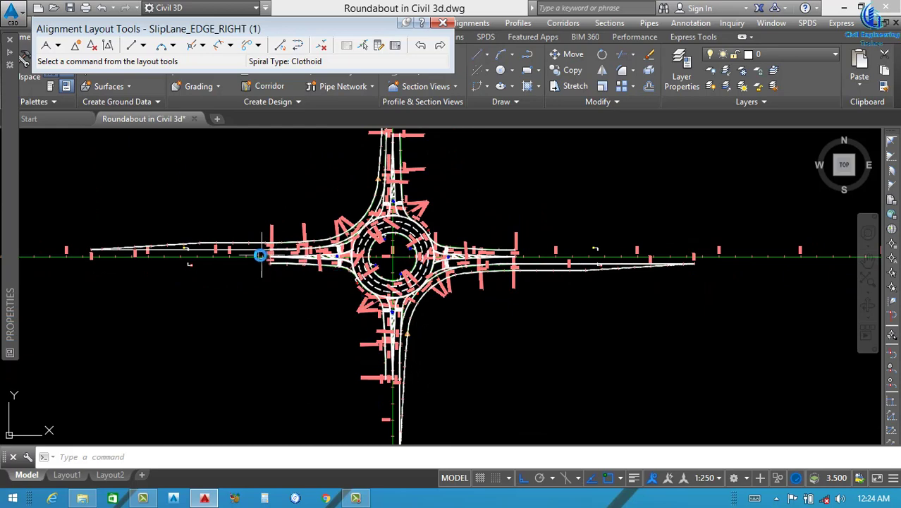
pyautogui.scroll(2, 360, 254)
pyautogui.scroll(-2, 446, 253)
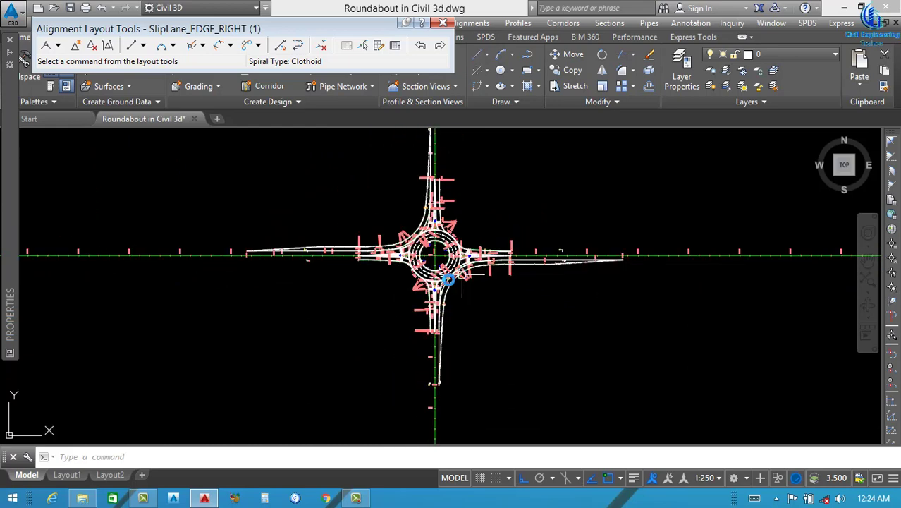
# Draw a vertical polyline about 215 m long in the empty area southeast of the roundabout
pyautogui.scroll(-6, 427, 265)
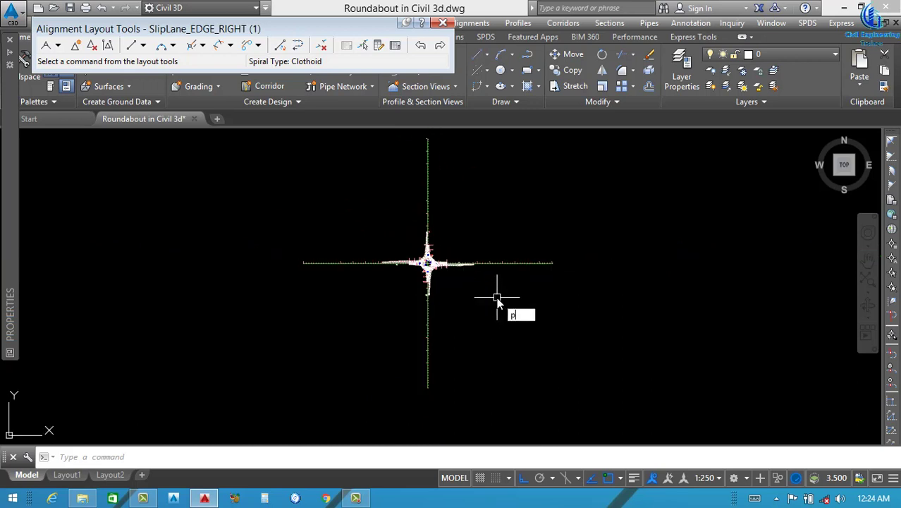
pyautogui.write('line')
pyautogui.press('Return')
pyautogui.scroll(3, 513, 296)
pyautogui.click(512, 265)
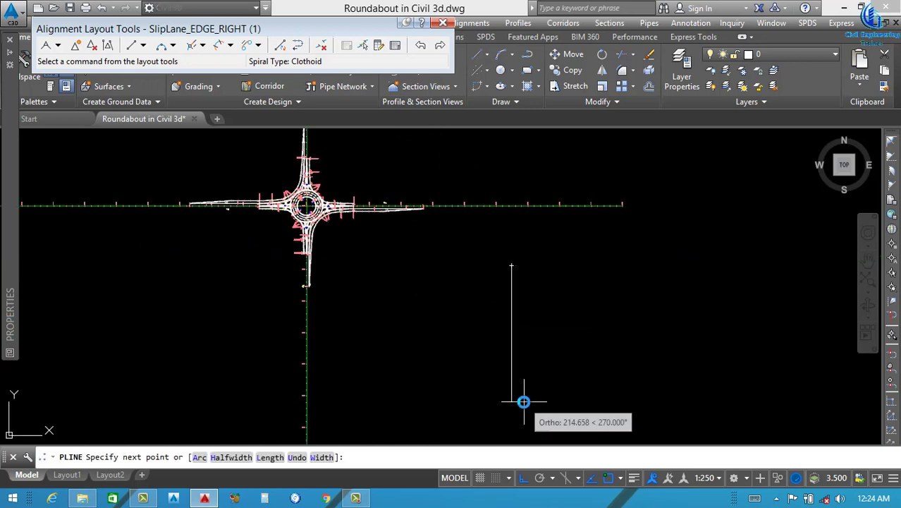
pyautogui.click(523, 401)
pyautogui.press('Return')
# Draw a horizontal polyline crossing the vertical polyline near its middle
pyautogui.press('Return')
pyautogui.click(472, 338)
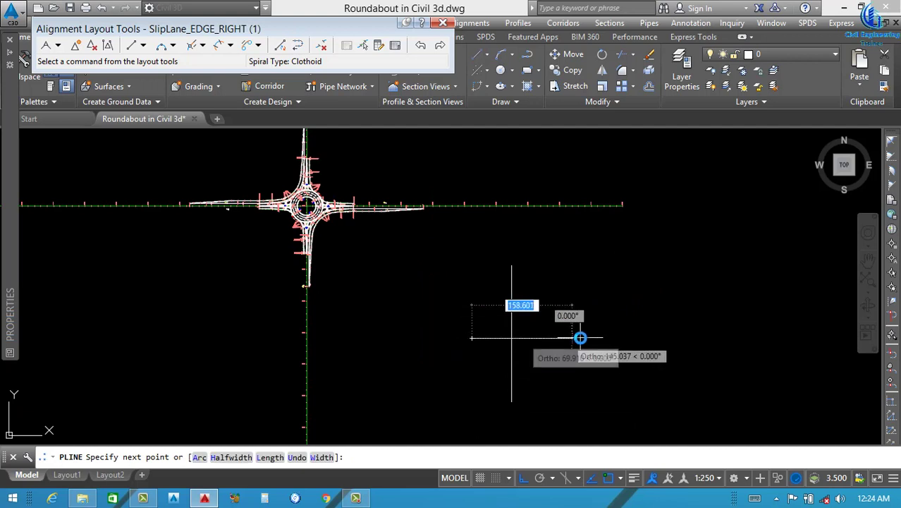
pyautogui.click(580, 338)
pyautogui.press('Return')
# Draw a diagonal polyline running from northeast to southwest in the empty area east of the crossing horizontal and vertical polylines
pyautogui.scroll(-2, 437, 328)
pyautogui.scroll(2, 628, 283)
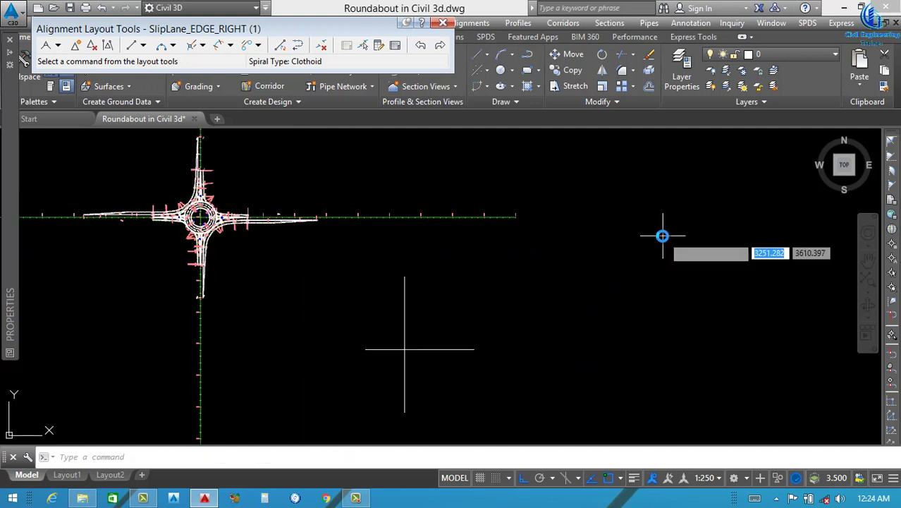
pyautogui.click(662, 236)
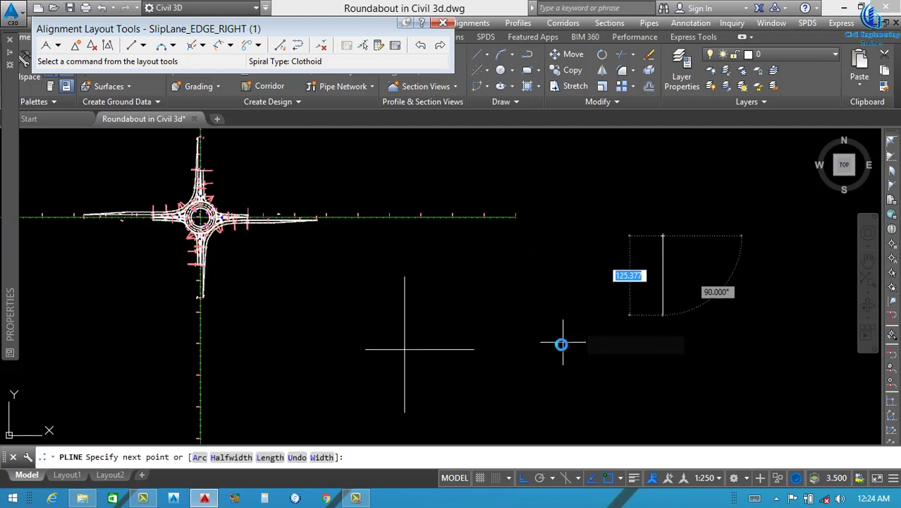
pyautogui.click(557, 399)
pyautogui.press('Return')
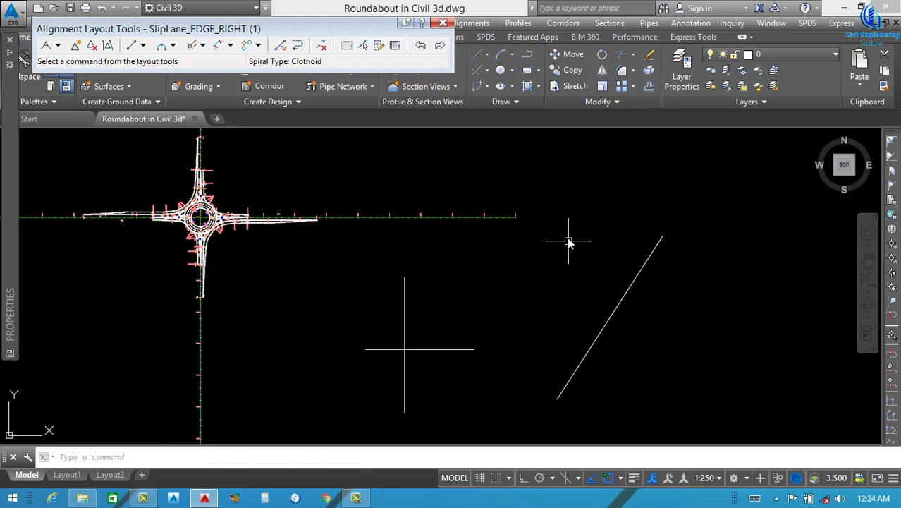
# Draw a second diagonal polyline from northwest to southeast, crossing the first diagonal near its middle
pyautogui.press('Return')
pyautogui.click(568, 237)
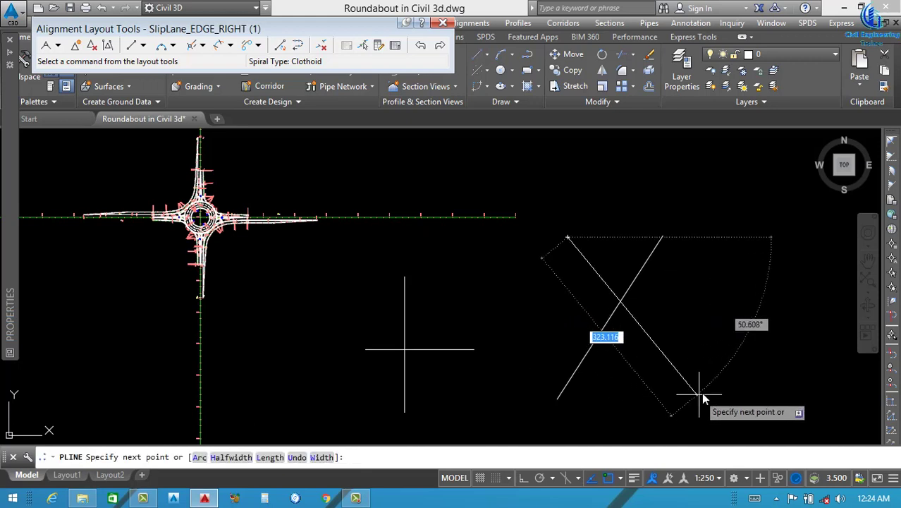
pyautogui.click(654, 393)
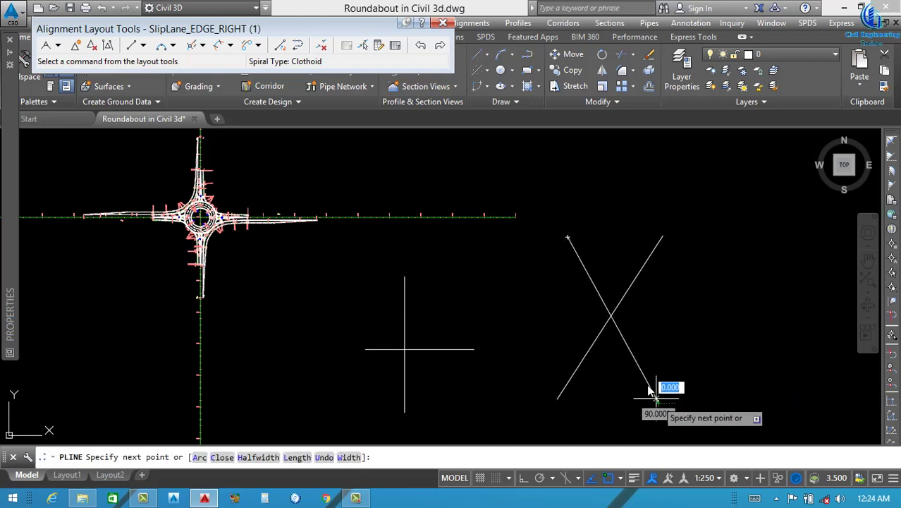
pyautogui.press('Return')
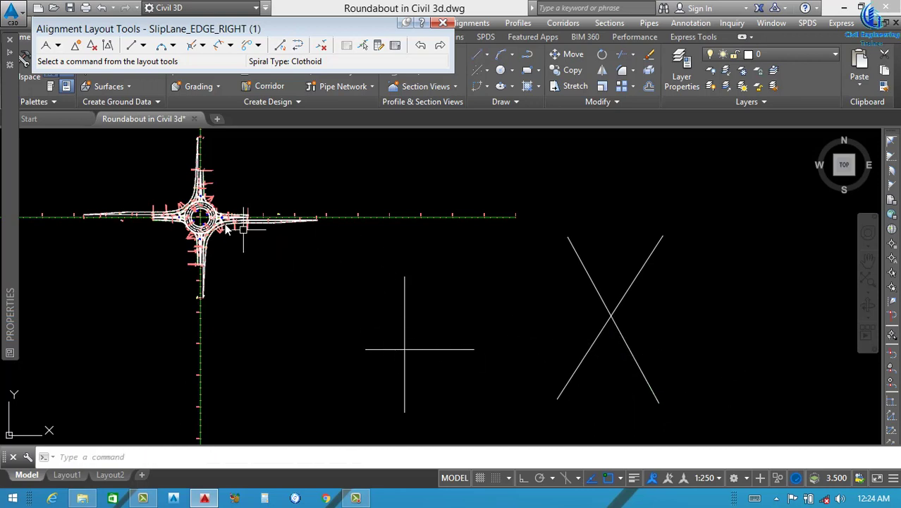
# Delete all four sketched polylines, both the upright cross and the diagonal cross
pyautogui.click(660, 299)
pyautogui.click(364, 361)
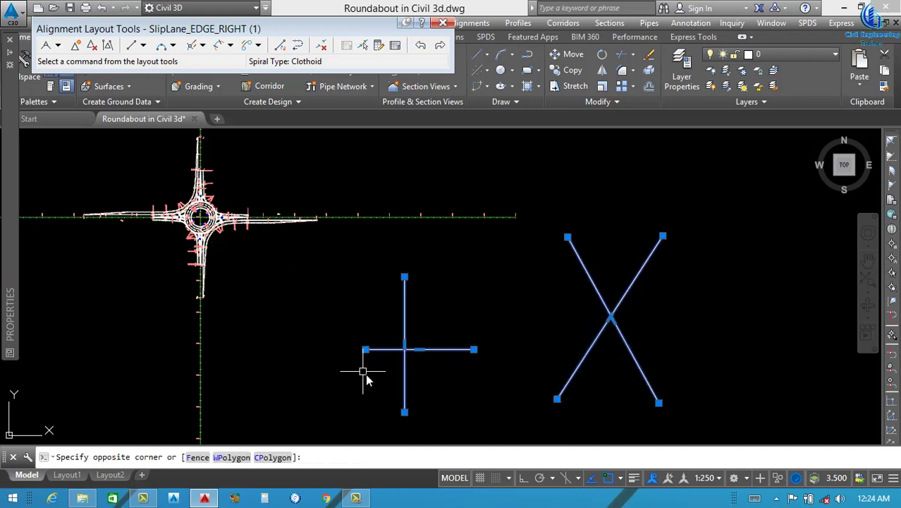
pyautogui.press('Delete')
# Examine the completed roundabout, including its central island, the four approaches, the crosswalks and both slip lanes
pyautogui.scroll(-3, 459, 351)
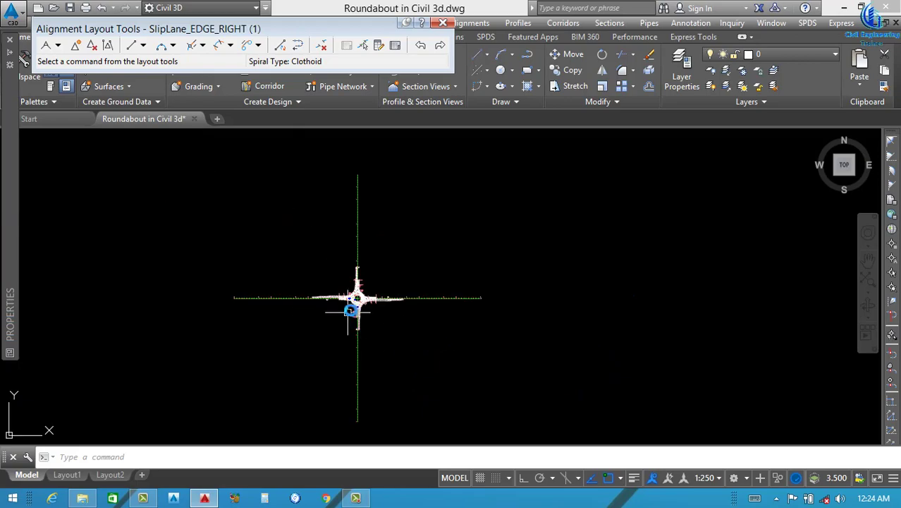
pyautogui.scroll(10, 358, 296)
pyautogui.scroll(5, 423, 229)
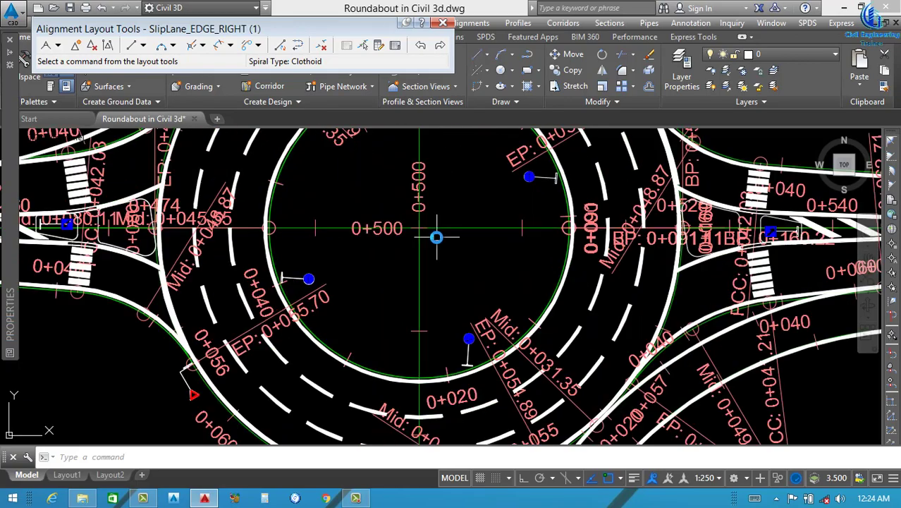
pyautogui.scroll(-4, 386, 294)
pyautogui.scroll(-2, 429, 254)
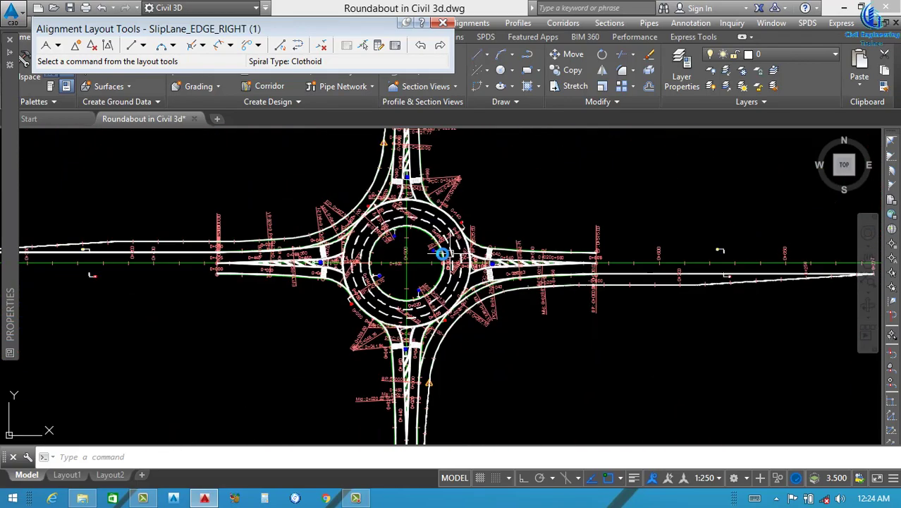
pyautogui.scroll(-2, 409, 254)
pyautogui.scroll(3, 410, 260)
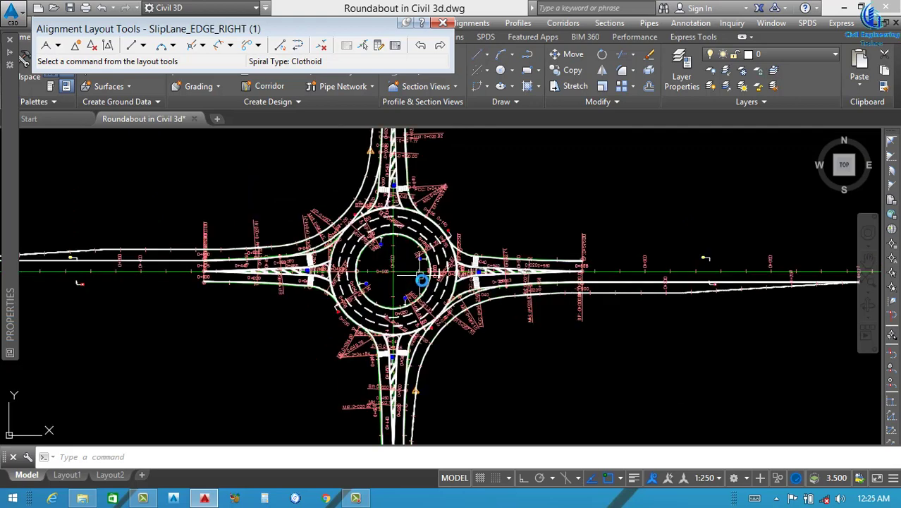
pyautogui.scroll(-5, 416, 268)
pyautogui.scroll(2, 425, 272)
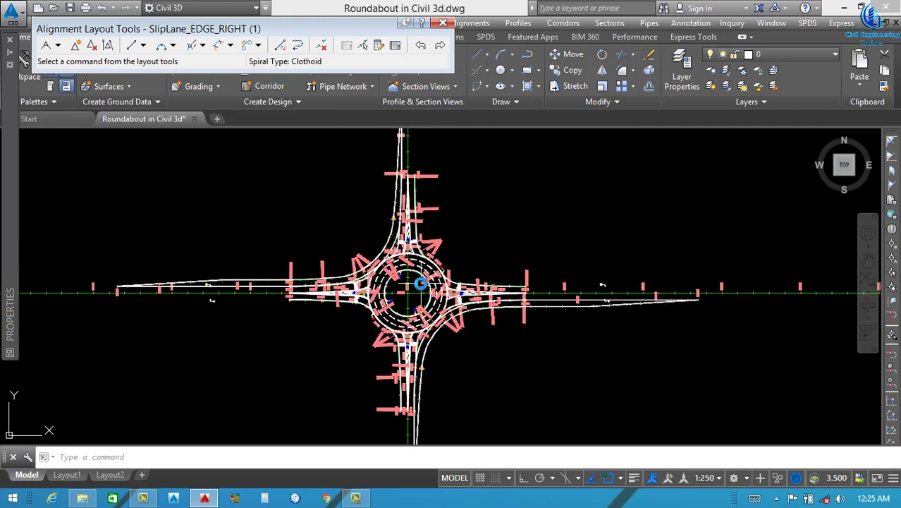
pyautogui.scroll(4, 412, 299)
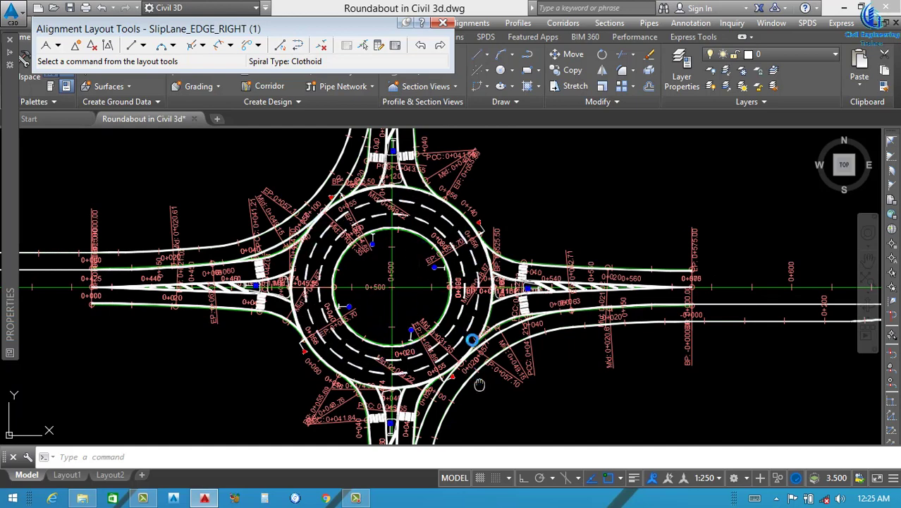
pyautogui.moveTo(475, 378); pyautogui.dragTo(427, 362, button='middle')
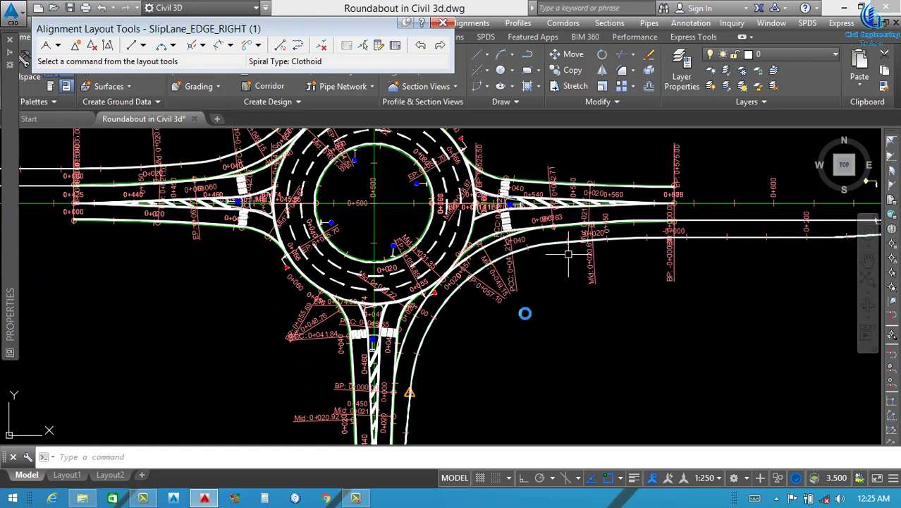
pyautogui.scroll(-3, 508, 328)
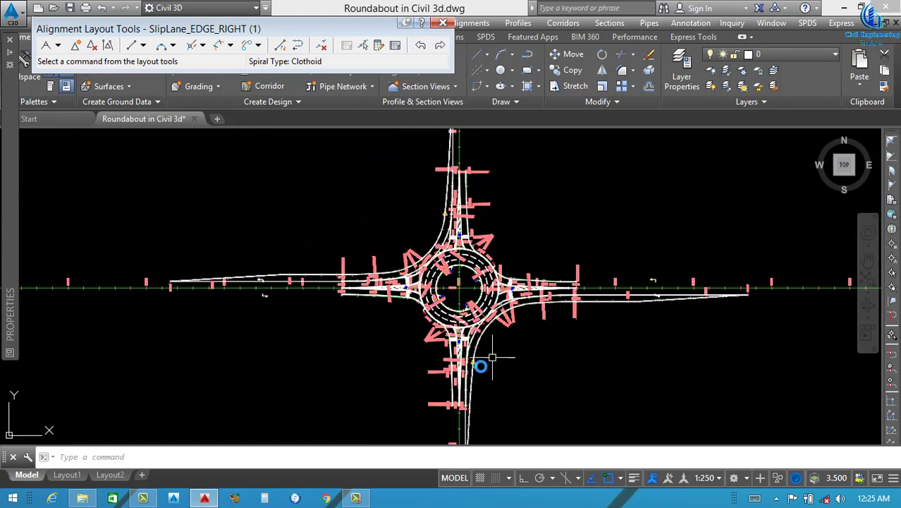
pyautogui.scroll(-2, 395, 315)
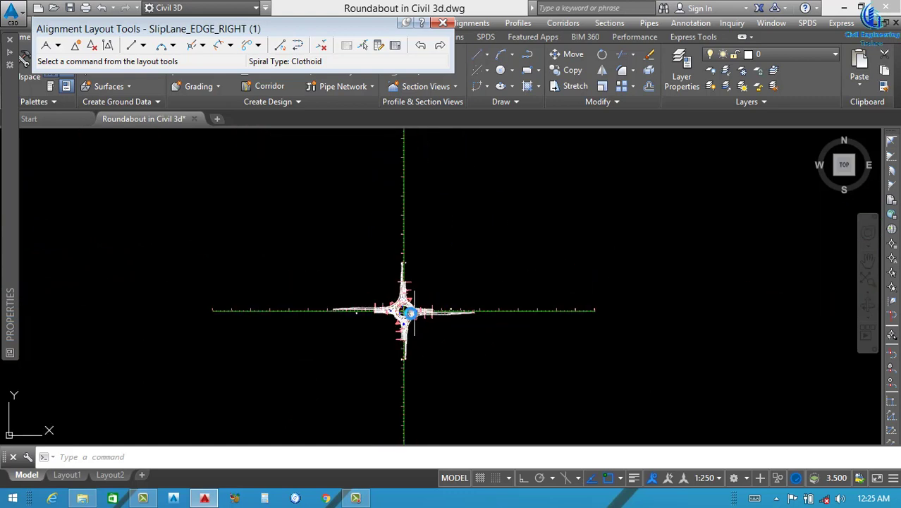
pyautogui.scroll(4, 410, 312)
pyautogui.scroll(-3, 465, 328)
pyautogui.scroll(5, 443, 328)
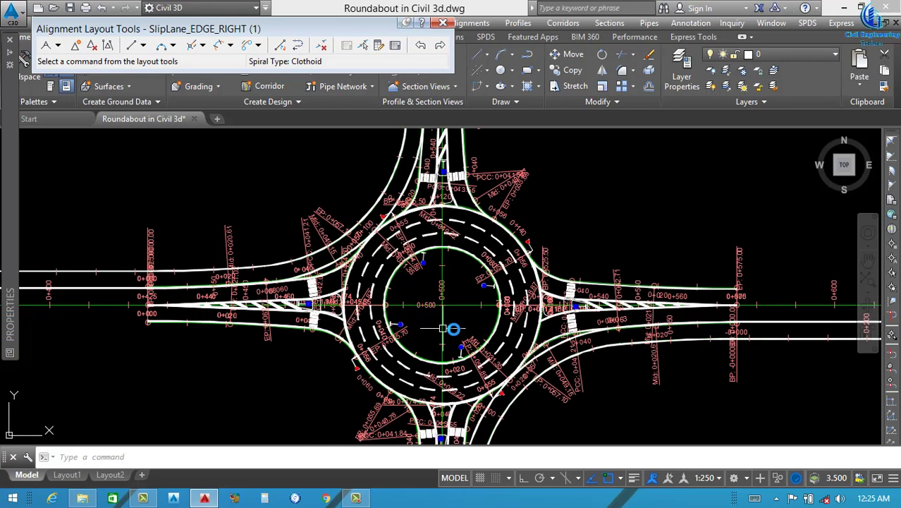
pyautogui.scroll(-3, 451, 312)
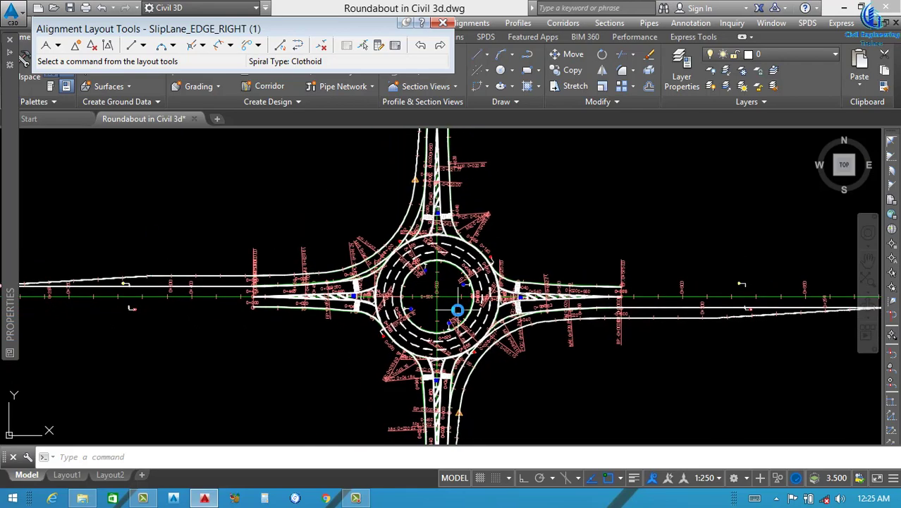